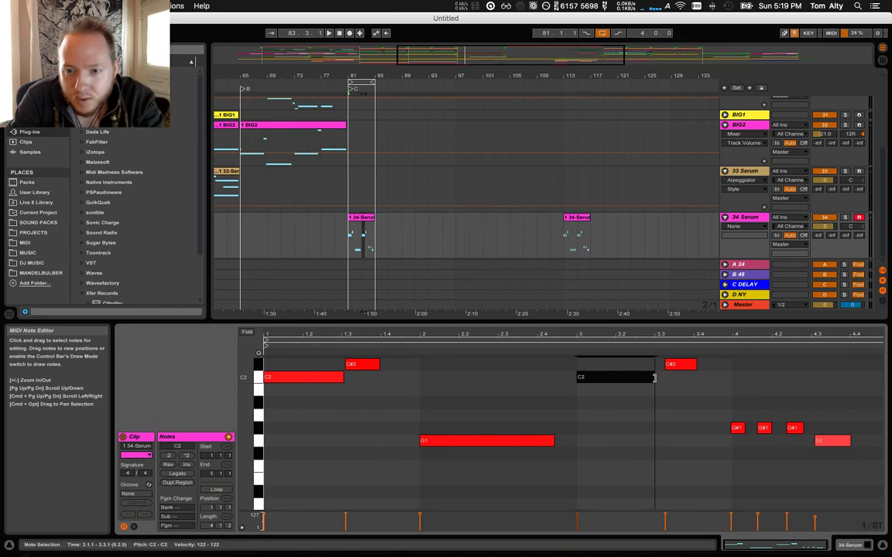
Start the second C#2 note at 3.3, merge the three G#1 notes into one from beat 4, and start the last G1 at 4.3
{"action": "left_click", "coordinate": [673, 365]}
{"action": "left_click_drag", "start_coordinate": [672, 370], "coordinate": [695, 365]}
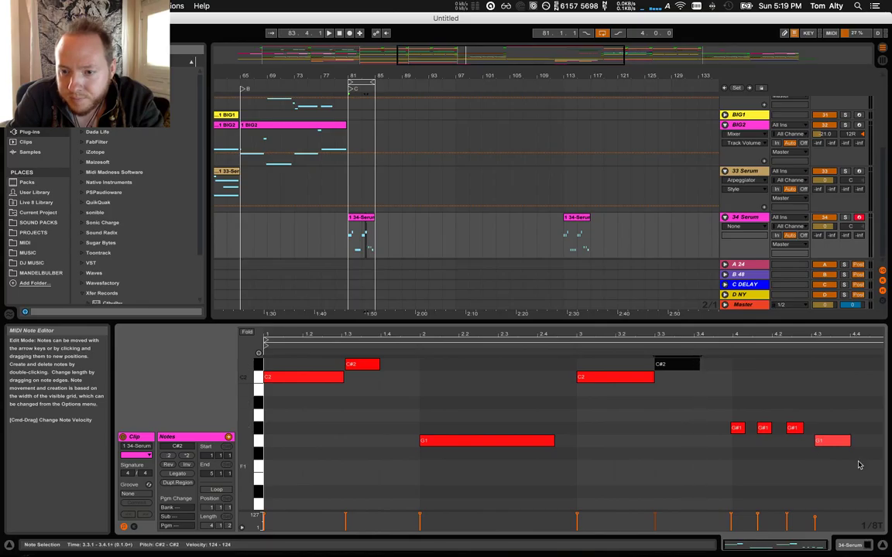
{"action": "left_click", "coordinate": [737, 430]}
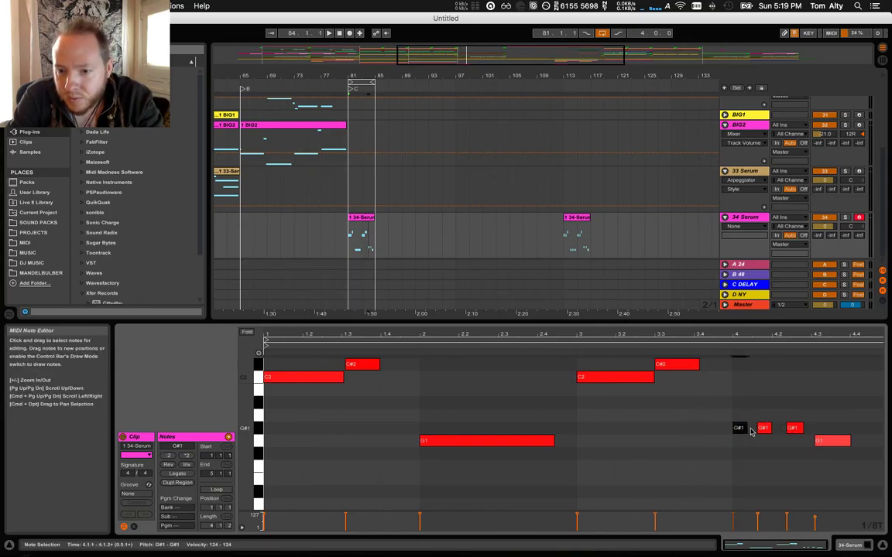
{"action": "left_click_drag", "start_coordinate": [745, 427], "coordinate": [851, 441]}
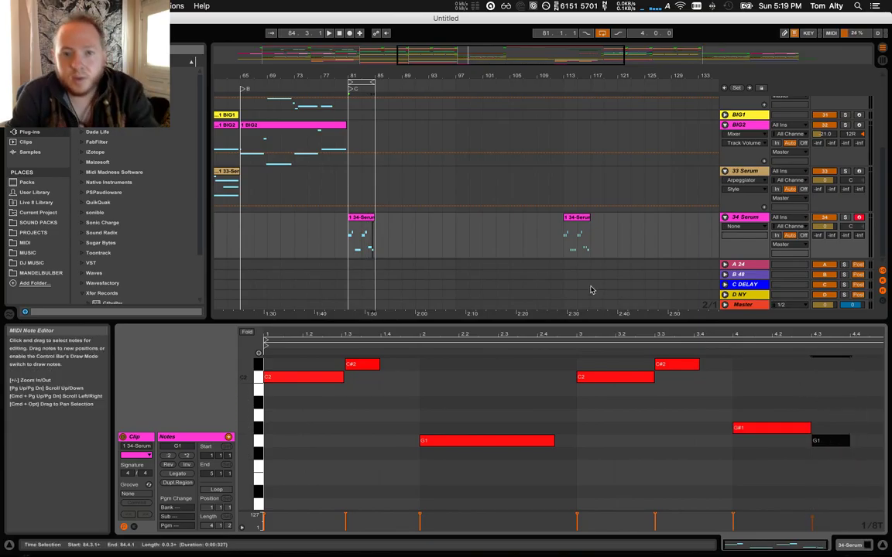
Play the looped section and set the LFO 1 rate to 1/8 in the Serum synth on track 34
{"action": "key", "text": "space"}
{"action": "key", "text": "XF86AudioRaiseVolume"}
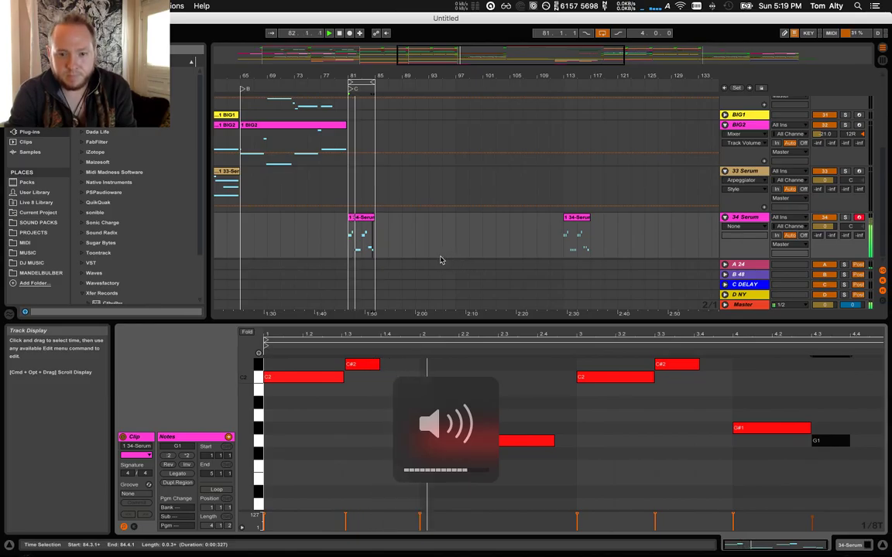
{"action": "left_click", "coordinate": [851, 546]}
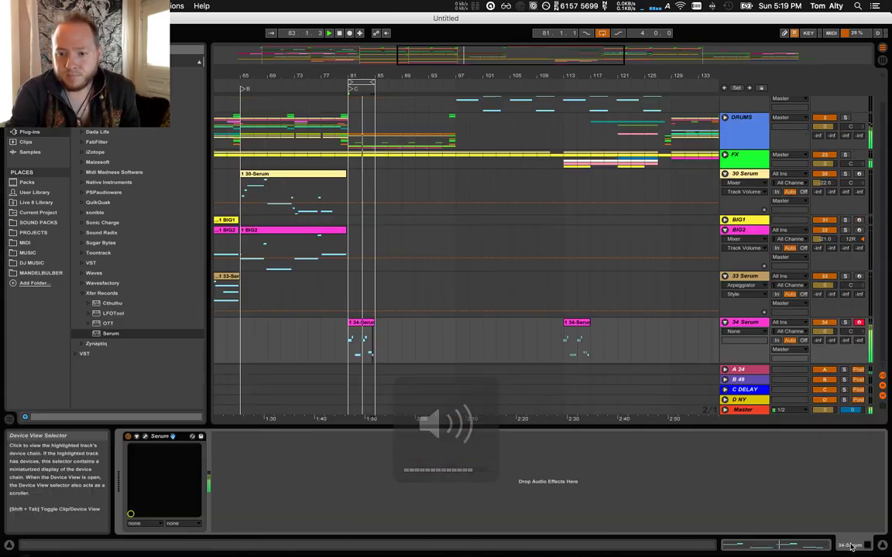
{"action": "left_click", "coordinate": [172, 436]}
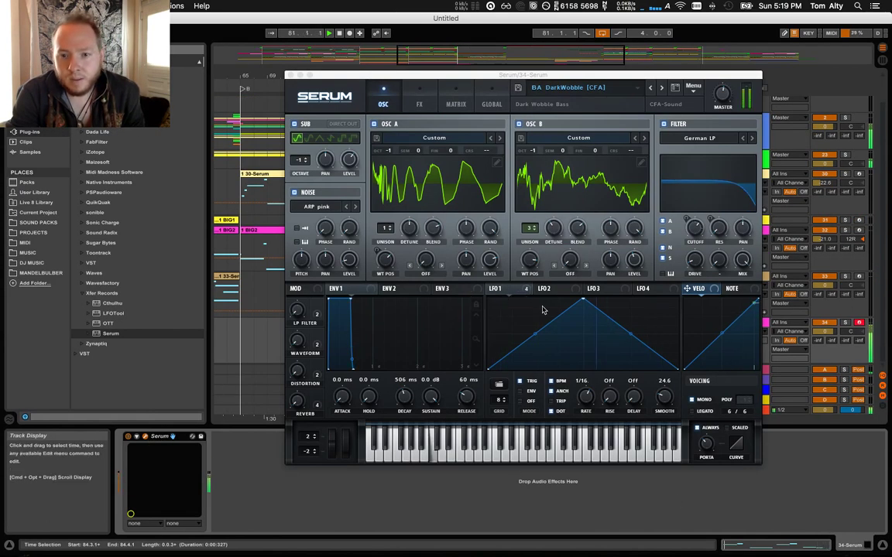
{"action": "left_click_drag", "start_coordinate": [586, 396], "coordinate": [577, 404]}
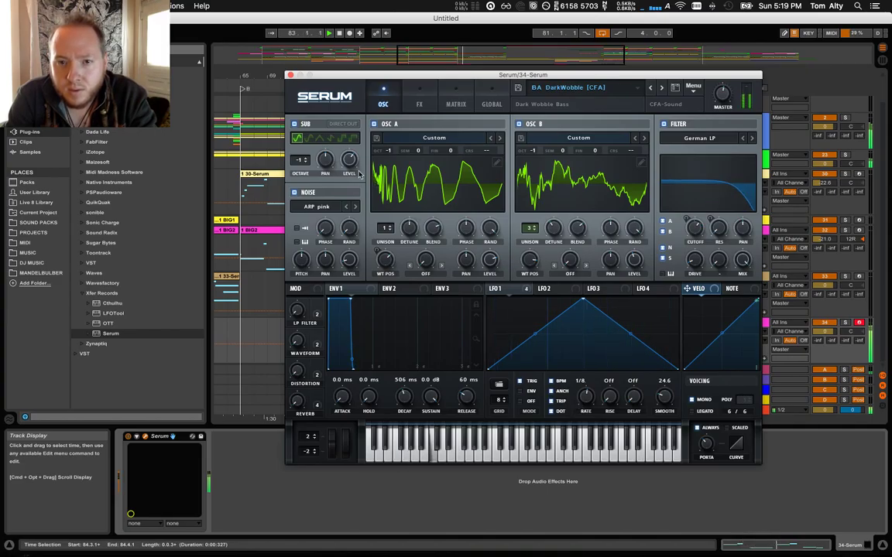
{"action": "left_click", "coordinate": [290, 74]}
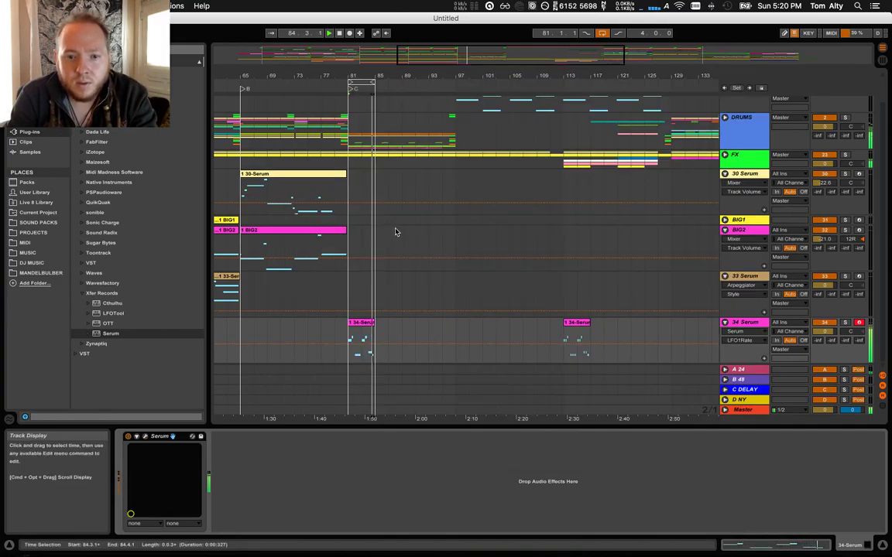
Lower the computer's output volume while the loop plays
{"action": "left_click", "coordinate": [353, 298]}
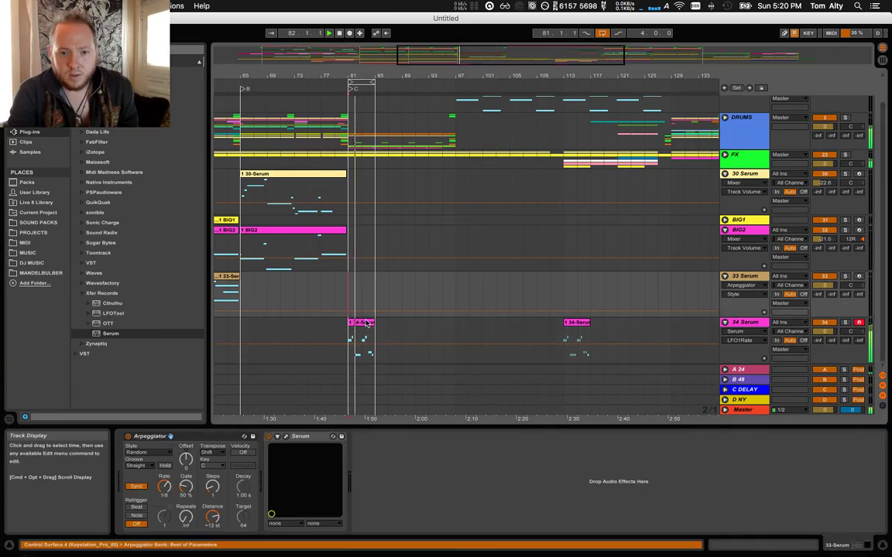
{"action": "key", "text": "XF86AudioLowerVolume"}
{"action": "key", "text": "XF86AudioLowerVolume"}
{"action": "key", "text": "XF86AudioLowerVolume"}
{"action": "key", "text": "XF86AudioLowerVolume"}
Try transposing all notes of the bar 81 Serum clip down one octave
{"action": "left_click", "coordinate": [371, 322]}
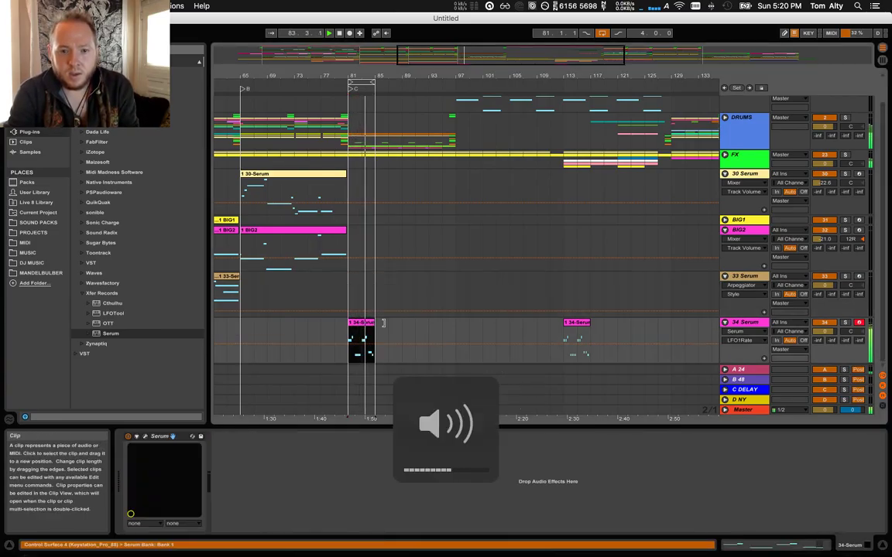
{"action": "left_click", "coordinate": [734, 544]}
{"action": "left_click", "coordinate": [651, 463]}
{"action": "key", "text": "super+a"}
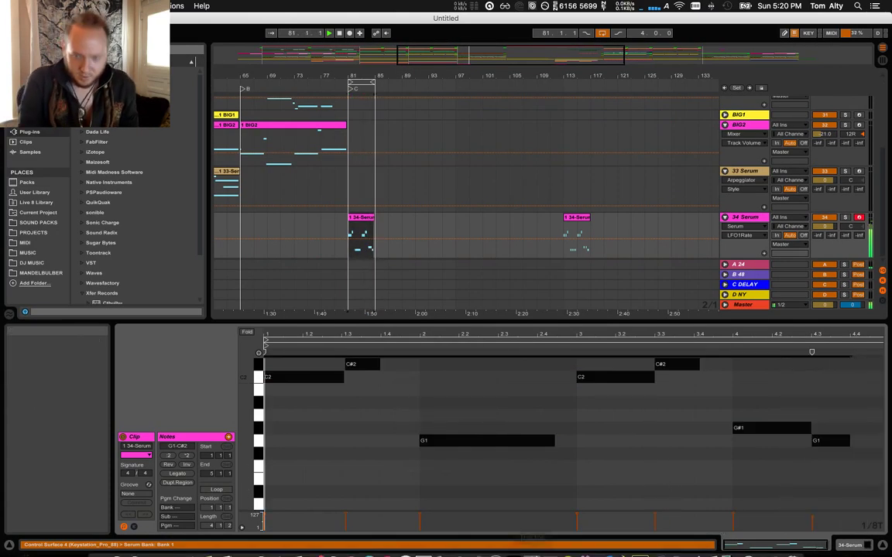
{"action": "key", "text": "shift+Down"}
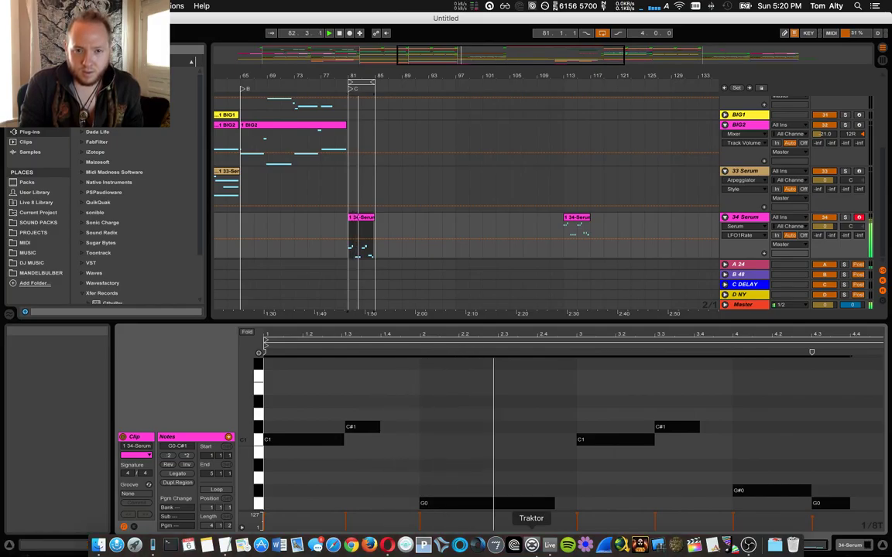
{"action": "key", "text": "shift+Up"}
{"action": "left_click", "coordinate": [591, 470]}
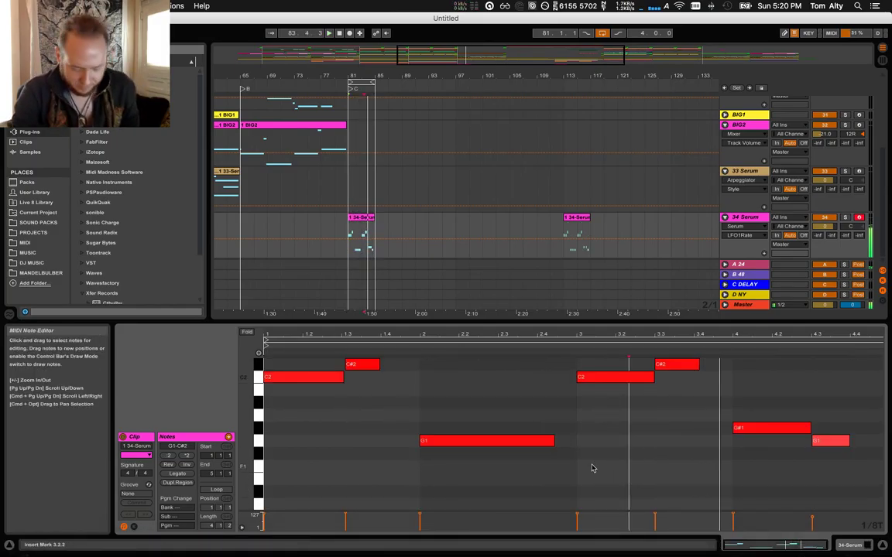
{"action": "key", "text": "super+h"}
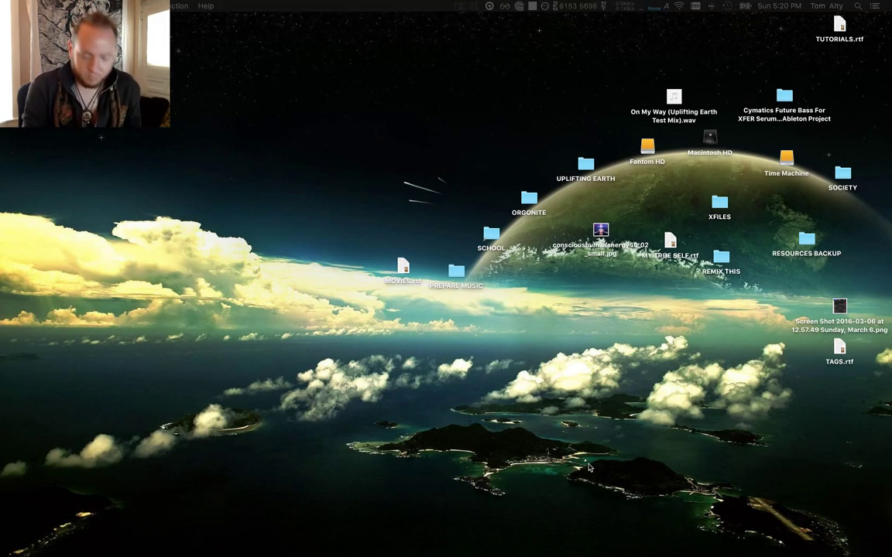
{"action": "key", "text": "super+Tab"}
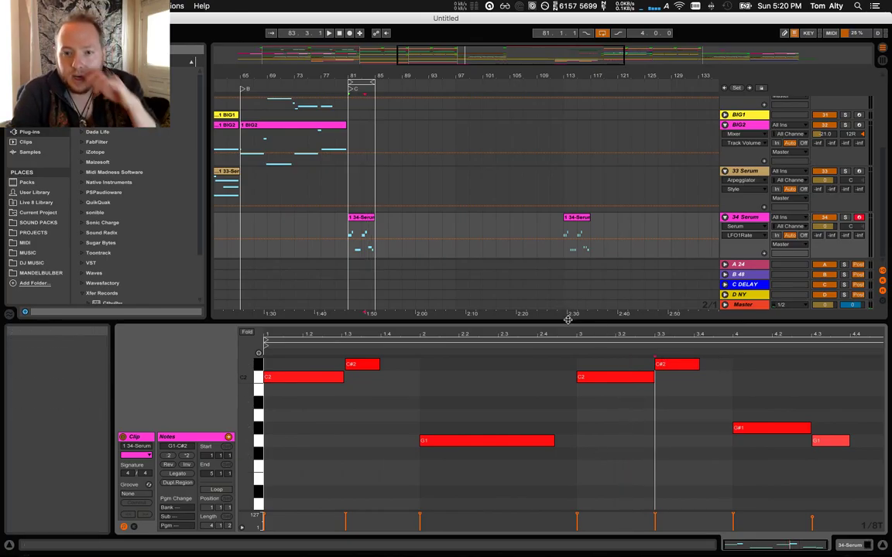
Duplicate the bar 81 clip on the 34 Serum track so the copy follows at bar 85
{"action": "left_click_drag", "start_coordinate": [568, 320], "coordinate": [572, 541]}
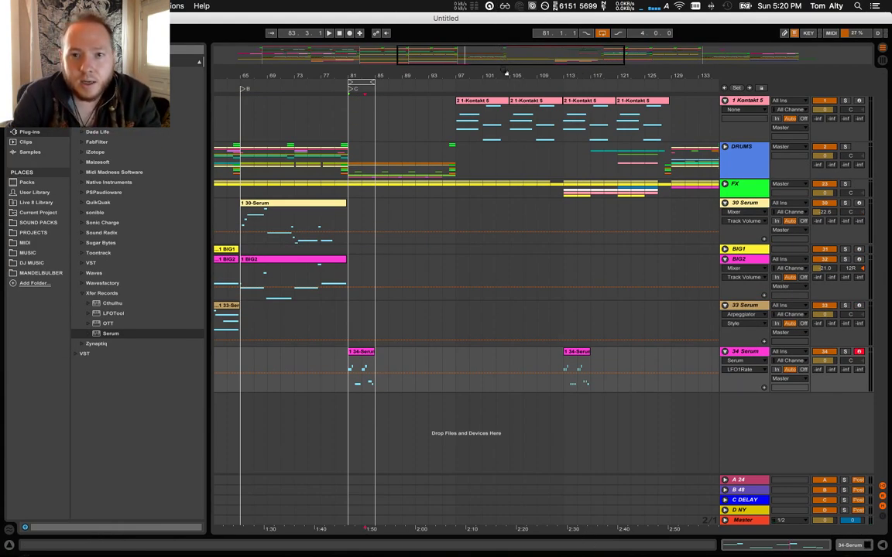
{"action": "left_click_drag", "start_coordinate": [505, 72], "coordinate": [585, 77]}
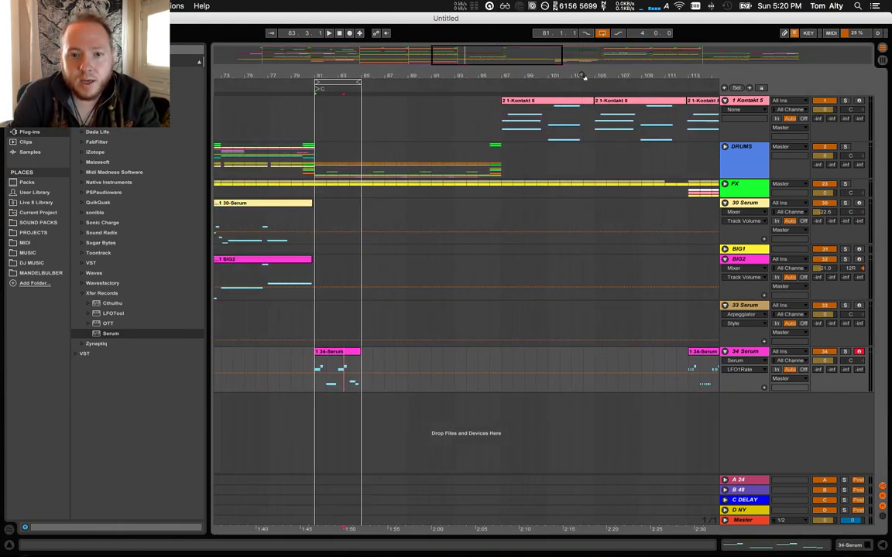
{"action": "left_click", "coordinate": [350, 353]}
{"action": "key", "text": "super+d"}
Recolour the bar 81 clip olive green and transpose all its notes up one octave
{"action": "left_click", "coordinate": [791, 552]}
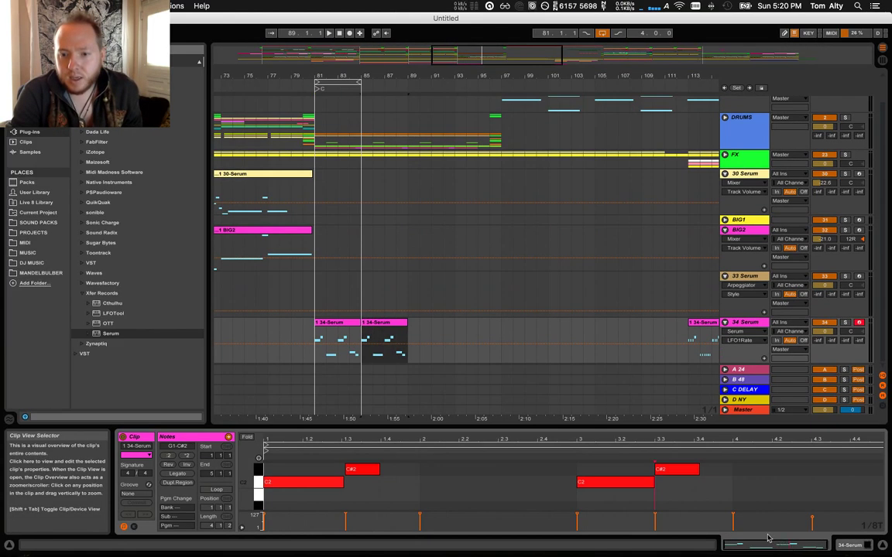
{"action": "right_click", "coordinate": [353, 324]}
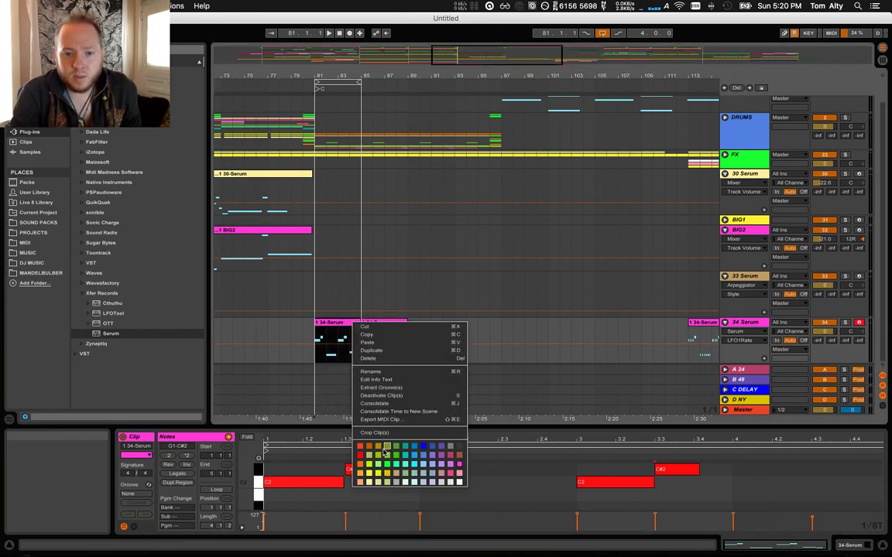
{"action": "left_click", "coordinate": [422, 464]}
{"action": "left_click", "coordinate": [424, 467]}
{"action": "key", "text": "shift+Up"}
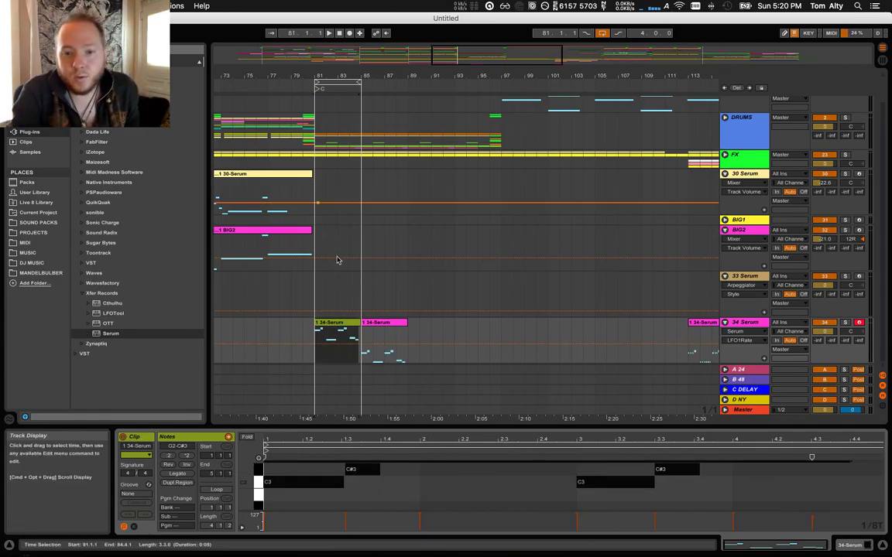
Duplicate the green and pink clip pair on the 34 Serum track so the copies fill bars 89 to 97
{"action": "left_click", "coordinate": [389, 328]}
{"action": "left_click", "coordinate": [339, 327], "text": "shift"}
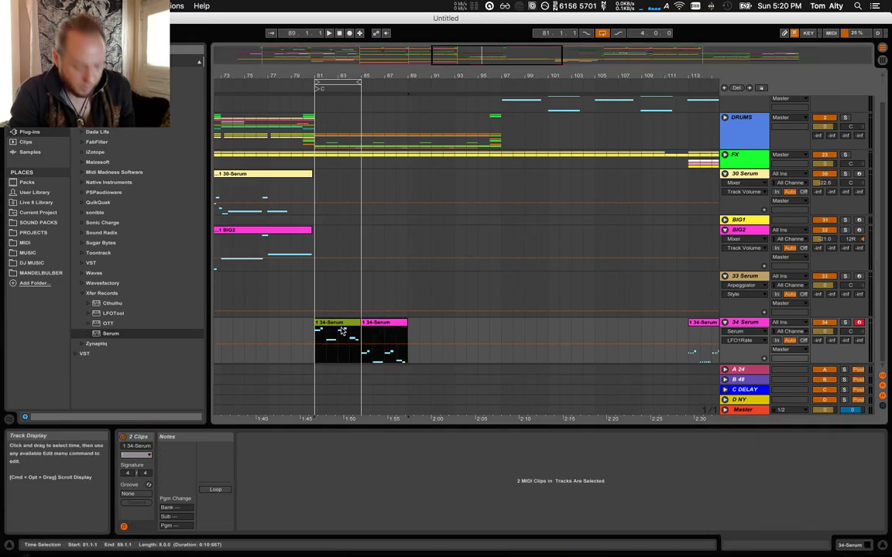
{"action": "key", "text": "super+d"}
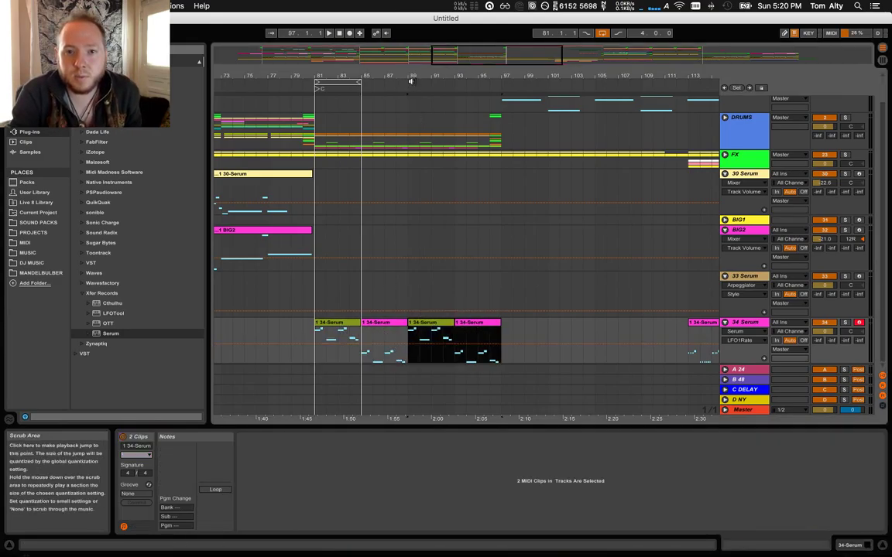
{"action": "right_click", "coordinate": [413, 77]}
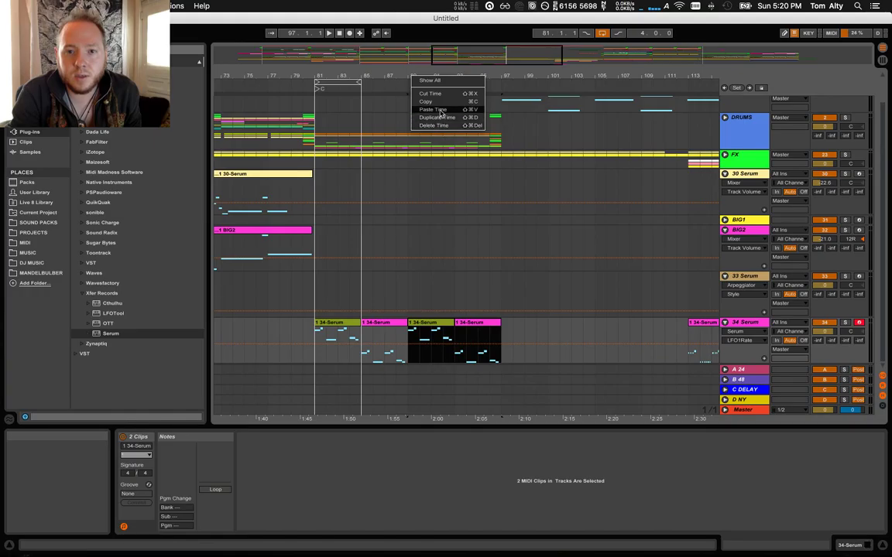
{"action": "left_click", "coordinate": [519, 292]}
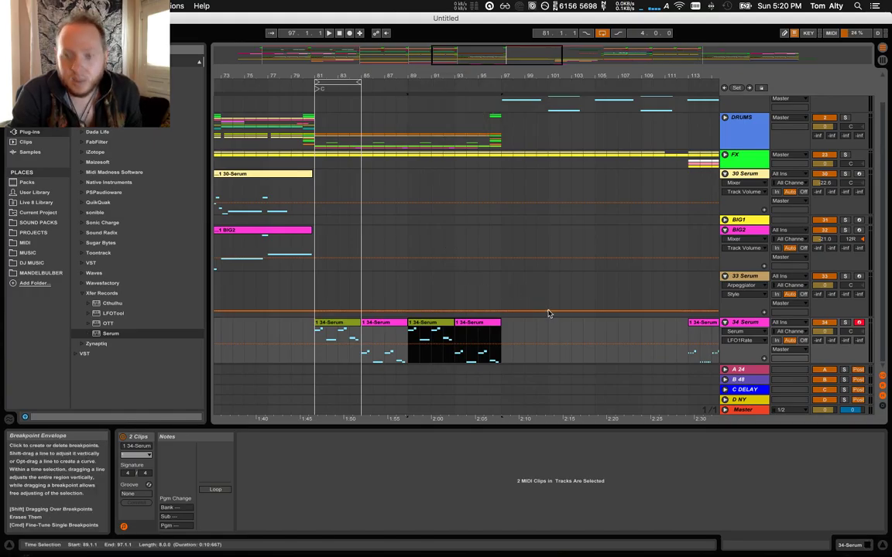
Duplicate the 34 Serum track together with its clips
{"action": "key", "text": "alt+super+l"}
{"action": "left_click_drag", "start_coordinate": [519, 75], "coordinate": [520, 42]}
{"action": "left_click", "coordinate": [751, 351]}
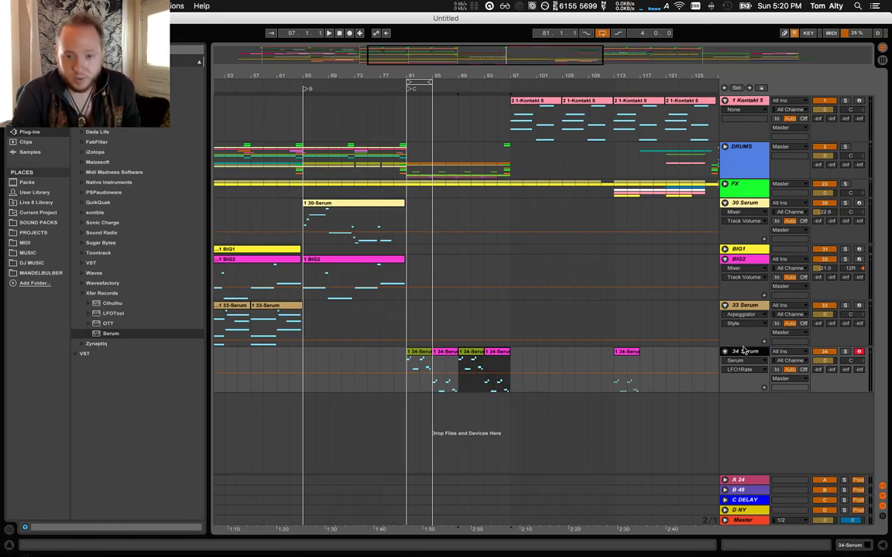
{"action": "key", "text": "super+d"}
Delete the two clips between bars 89 and 97 on the 34 Serum track
{"action": "left_click", "coordinate": [490, 353]}
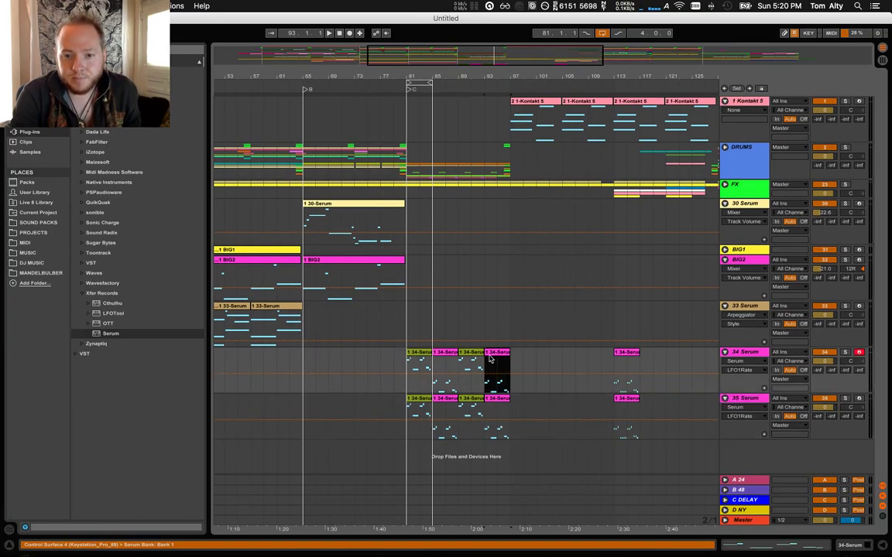
{"action": "left_click", "coordinate": [472, 354], "text": "shift"}
{"action": "key", "text": "Delete"}
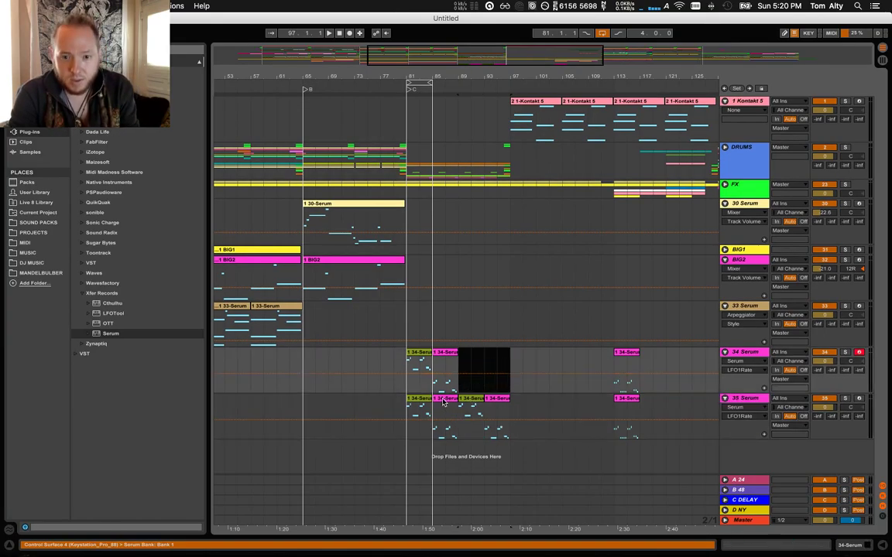
Delete the two clips between bars 81 and 89 on the 35 Serum track
{"action": "left_click", "coordinate": [450, 399]}
{"action": "key", "text": "Delete"}
{"action": "left_click", "coordinate": [423, 399]}
{"action": "key", "text": "Delete"}
{"action": "left_click", "coordinate": [481, 399]}
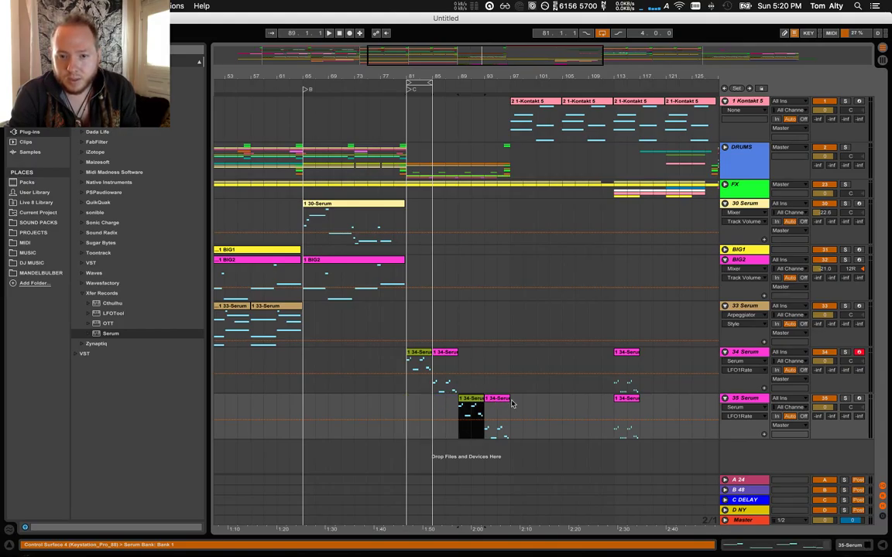
Open the Serum synth on track 35 and set oscillator A's unison to 5 voices
{"action": "left_click", "coordinate": [754, 398]}
{"action": "left_click", "coordinate": [858, 546]}
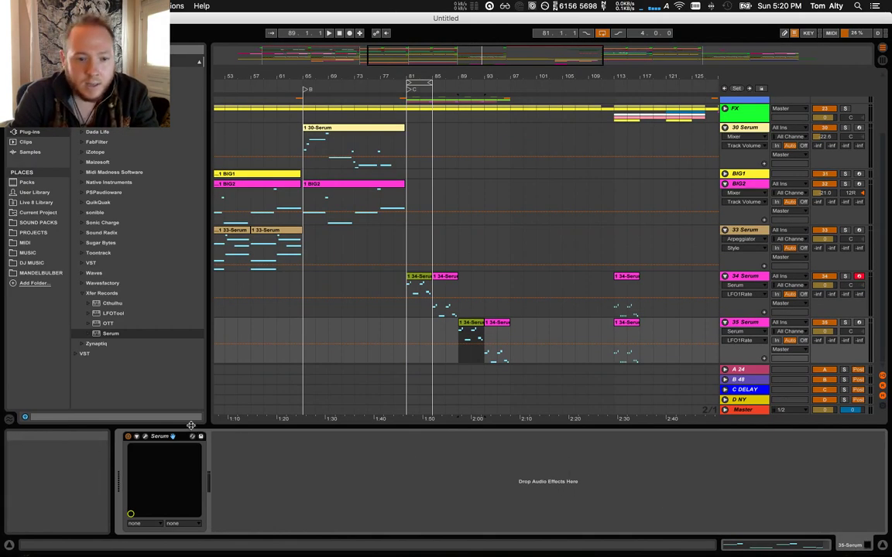
{"action": "left_click", "coordinate": [145, 438]}
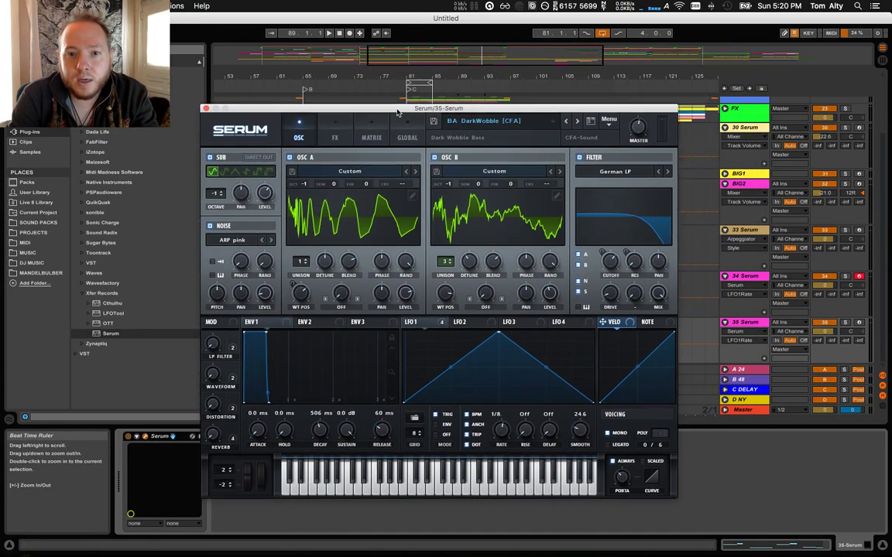
{"action": "left_click_drag", "start_coordinate": [397, 114], "coordinate": [391, 117]}
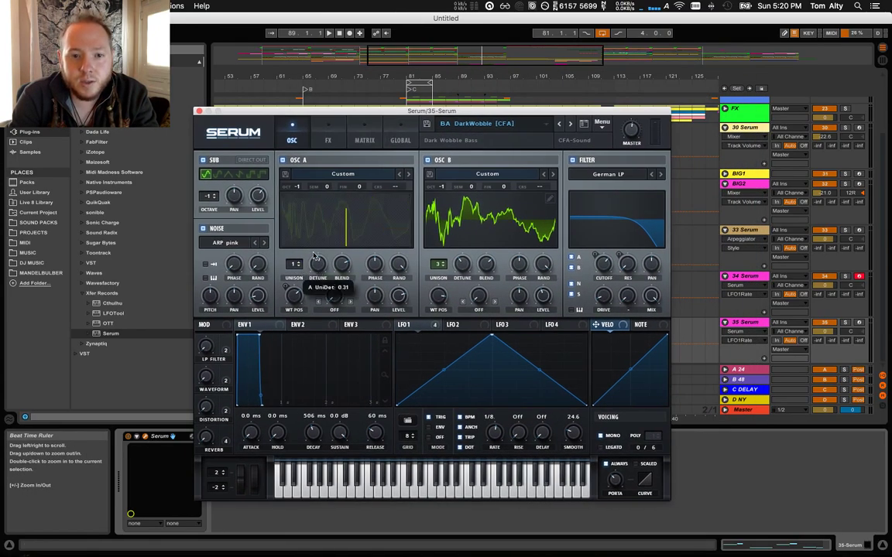
{"action": "left_click_drag", "start_coordinate": [298, 265], "coordinate": [298, 251]}
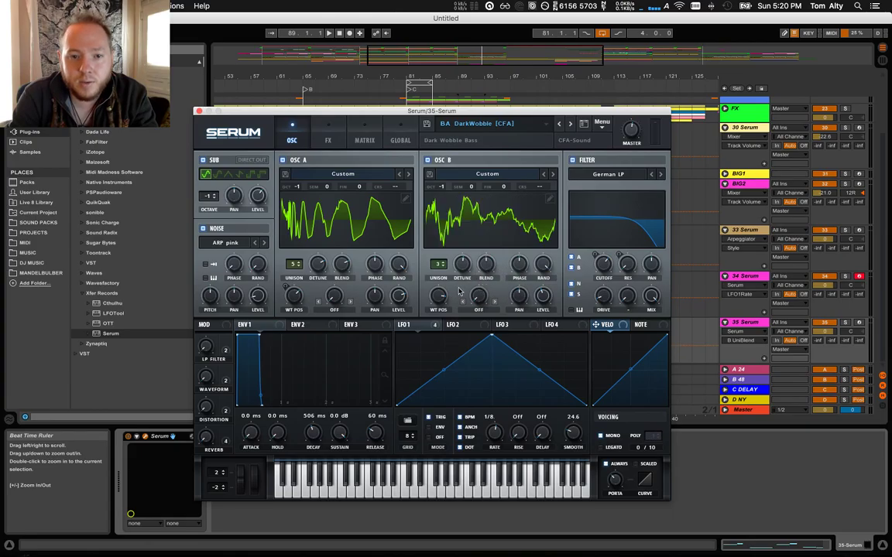
Raise oscillator A's wavetable position to match oscillator B's waveform and raise the filter cutoff slightly
{"action": "left_click_drag", "start_coordinate": [298, 303], "coordinate": [298, 290]}
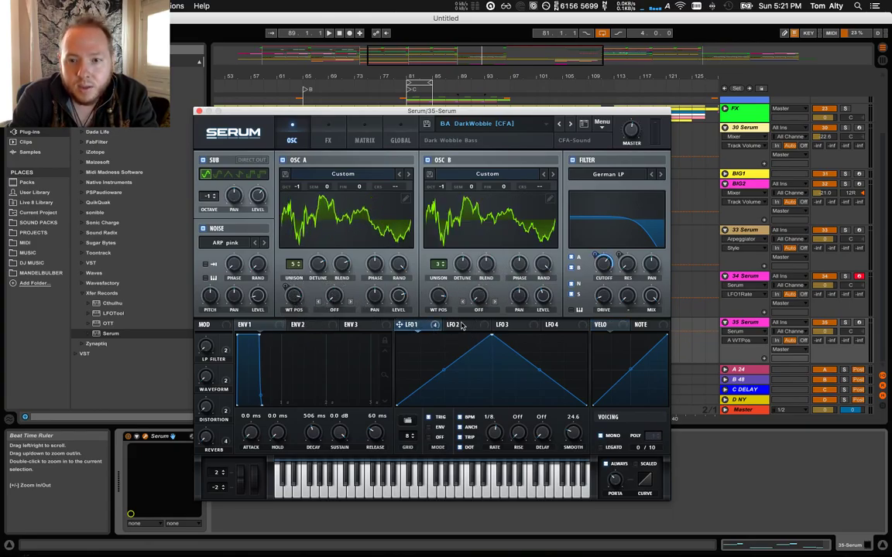
{"action": "left_click_drag", "start_coordinate": [603, 268], "coordinate": [603, 260]}
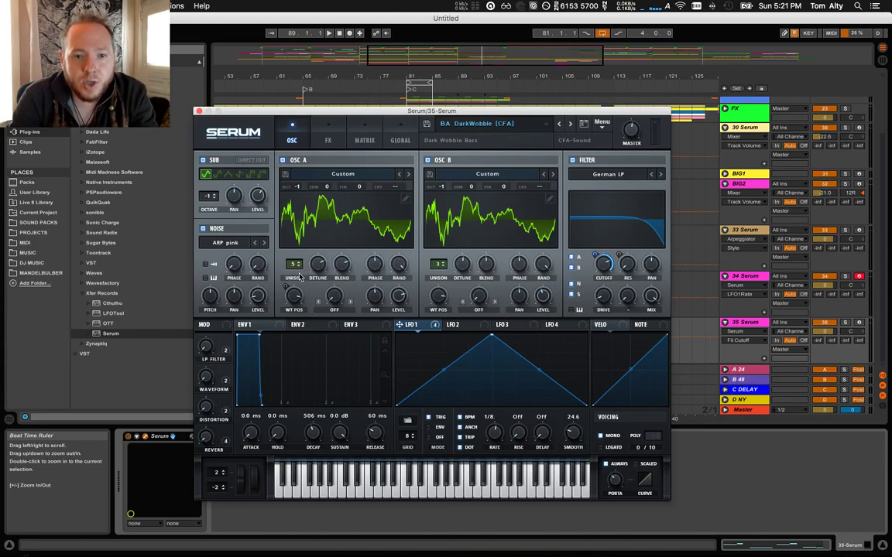
Set oscillator A's warp mode to PWM, modulate its warp with LFO1, and adjust the warp amount during playback
{"action": "left_click", "coordinate": [346, 308]}
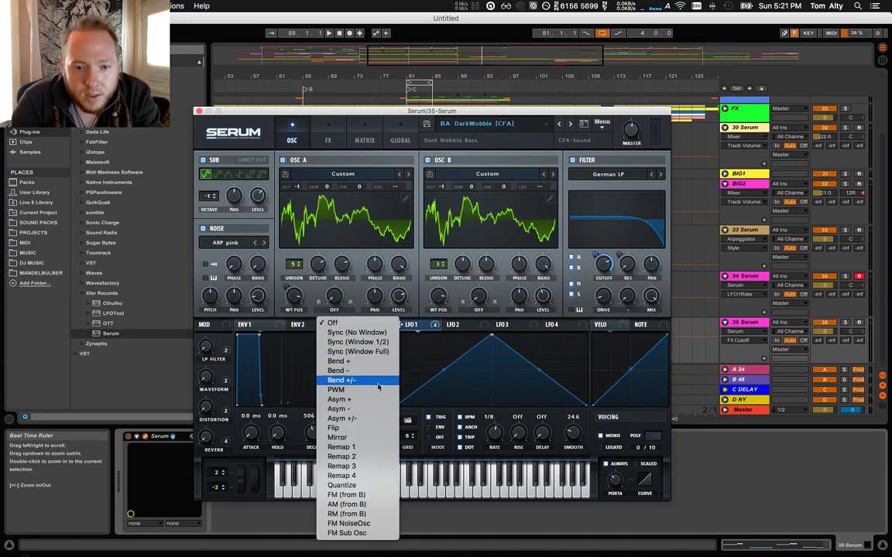
{"action": "left_click", "coordinate": [348, 389]}
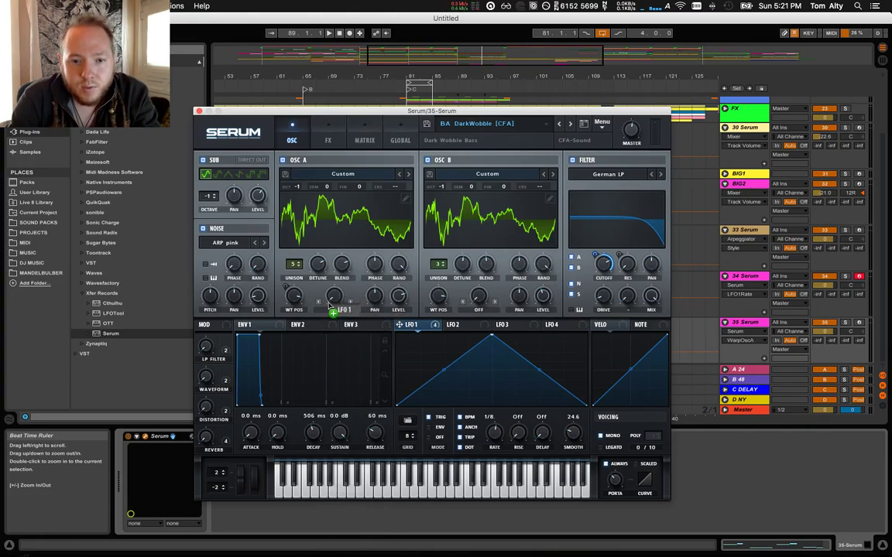
{"action": "left_click_drag", "start_coordinate": [334, 296], "coordinate": [336, 276]}
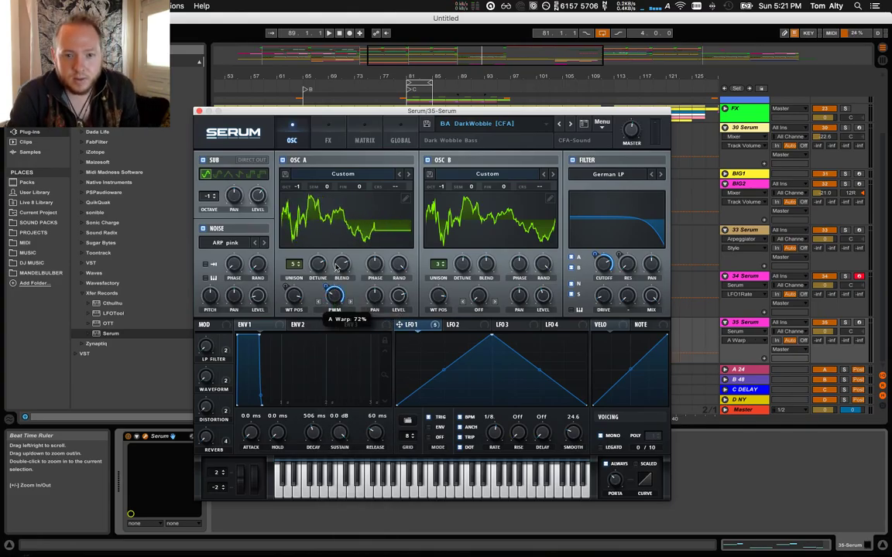
{"action": "key", "text": "space"}
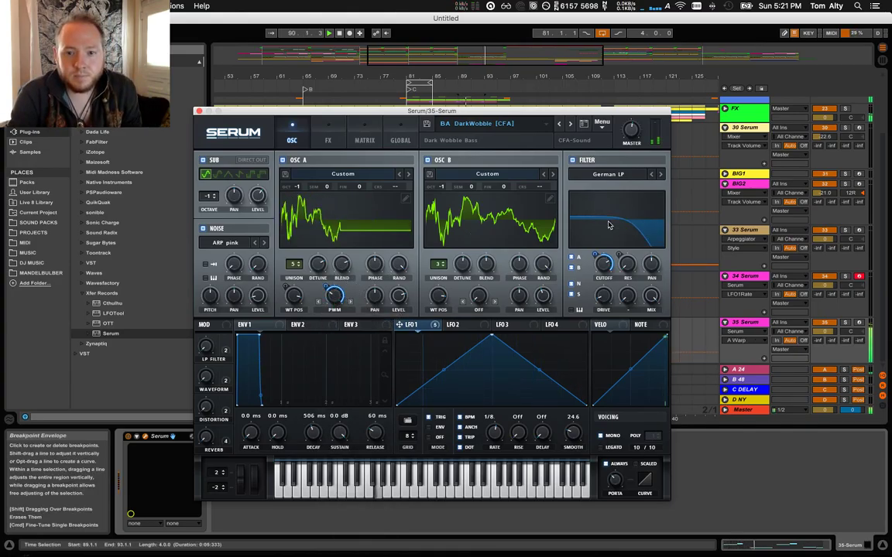
{"action": "left_click_drag", "start_coordinate": [338, 297], "coordinate": [334, 276]}
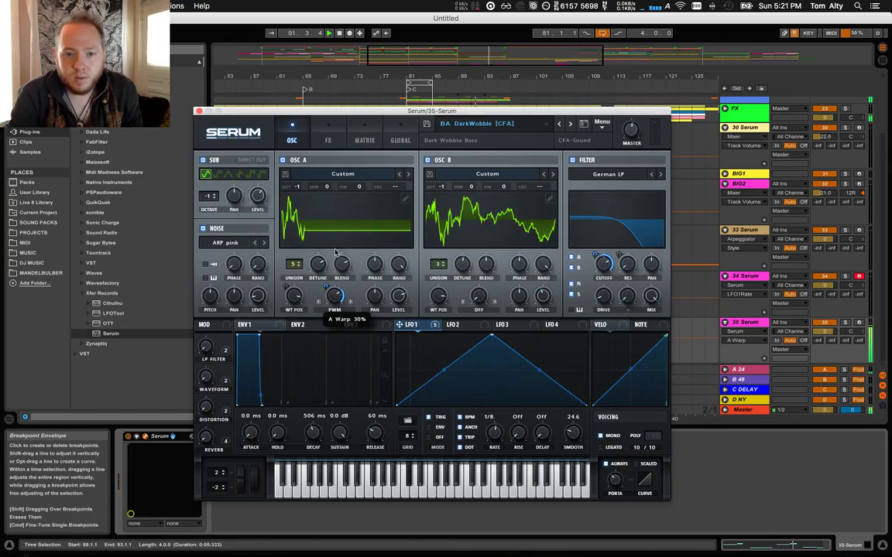
Adjust the filter cutoff, set LFO1's modulation of oscillator A's warp to about 29, then stop playback and close the synth
{"action": "left_click", "coordinate": [602, 264]}
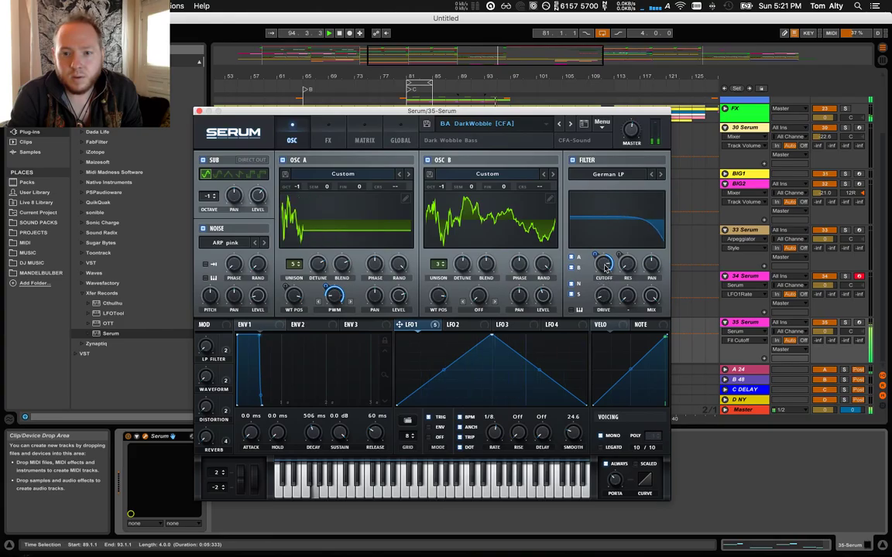
{"action": "left_click_drag", "start_coordinate": [599, 296], "coordinate": [597, 283]}
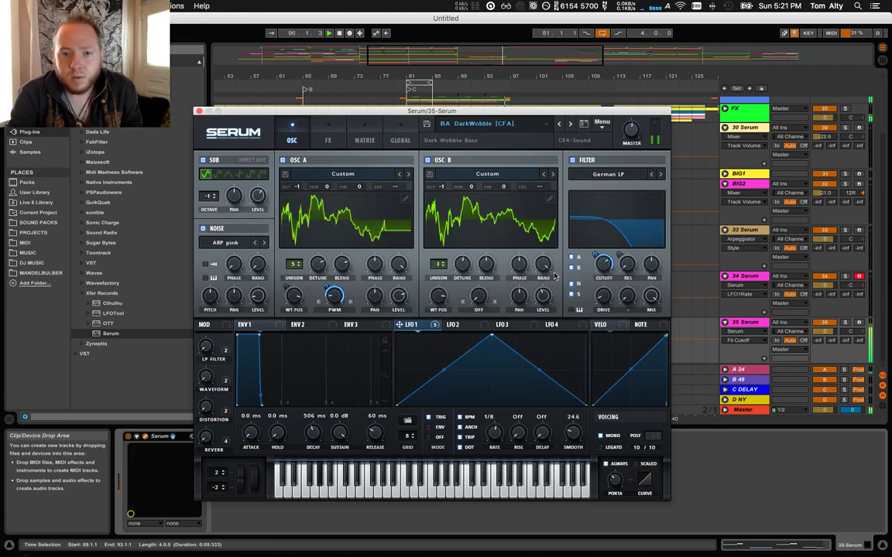
{"action": "mouse_move", "coordinate": [323, 305]}
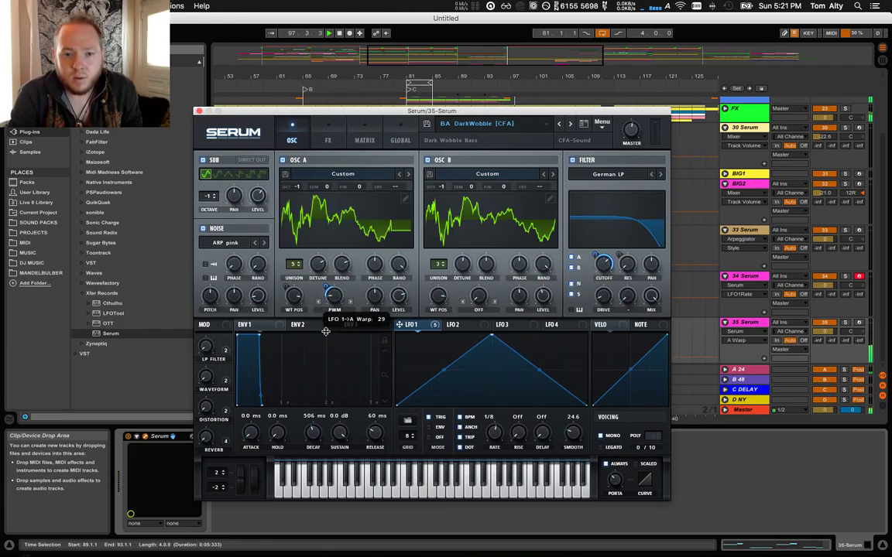
{"action": "key", "text": "space"}
{"action": "left_click", "coordinate": [199, 110]}
Hide the device view to give the arrangement more room
{"action": "left_click", "coordinate": [563, 265]}
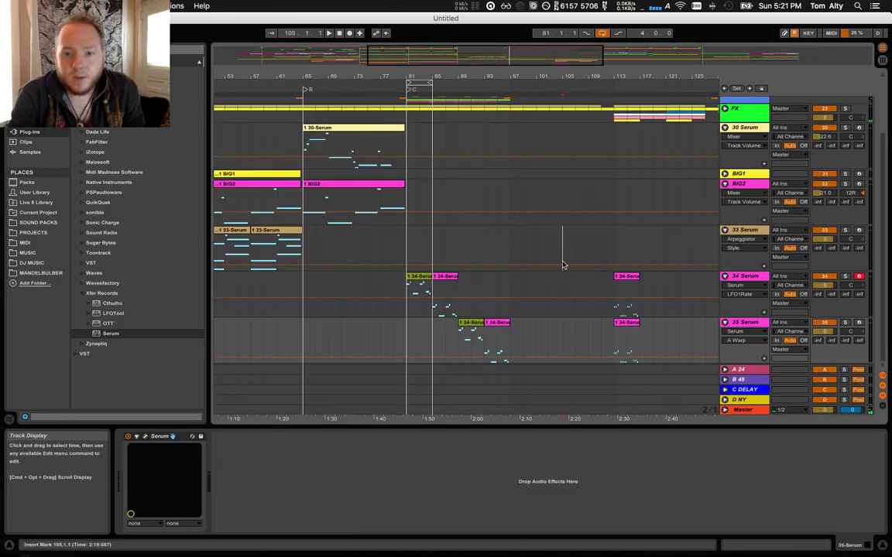
{"action": "left_click_drag", "start_coordinate": [519, 75], "coordinate": [520, 60]}
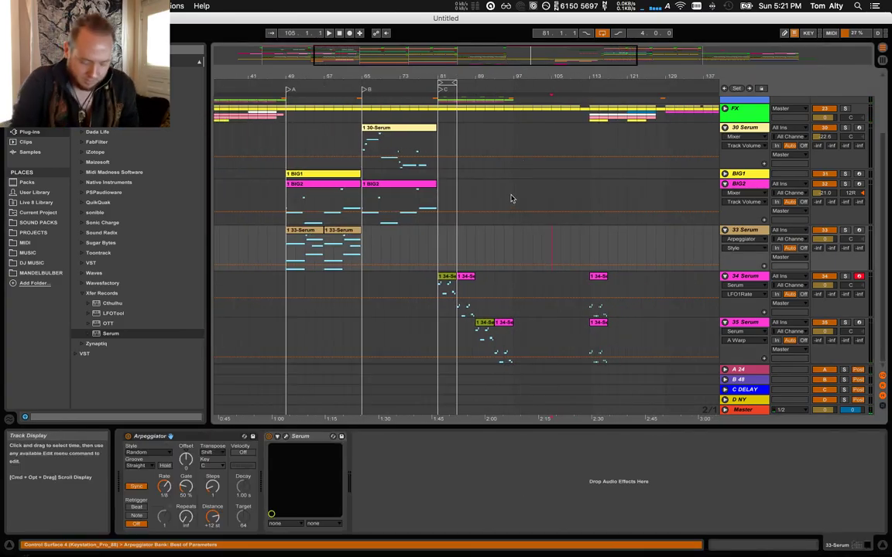
{"action": "key", "text": "super+alt+l"}
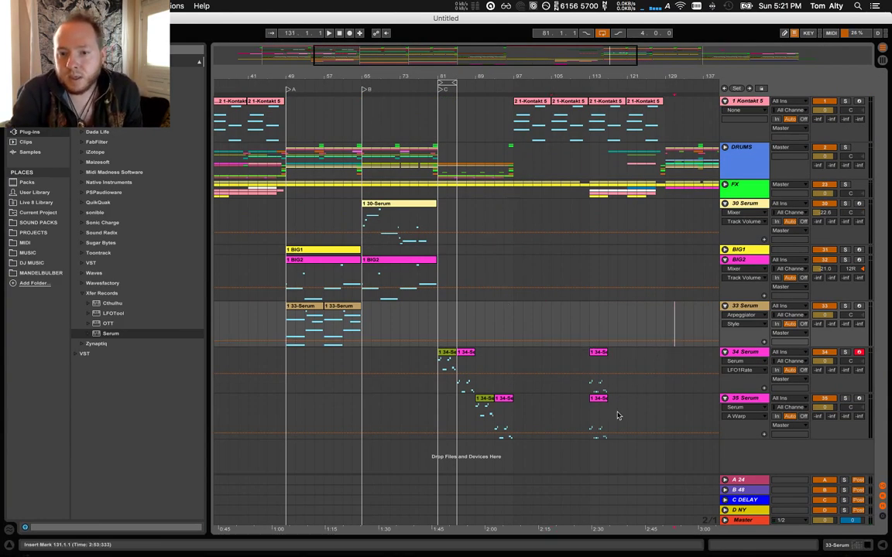
{"action": "left_click_drag", "start_coordinate": [612, 422], "coordinate": [585, 370]}
{"action": "key", "text": "Delete"}
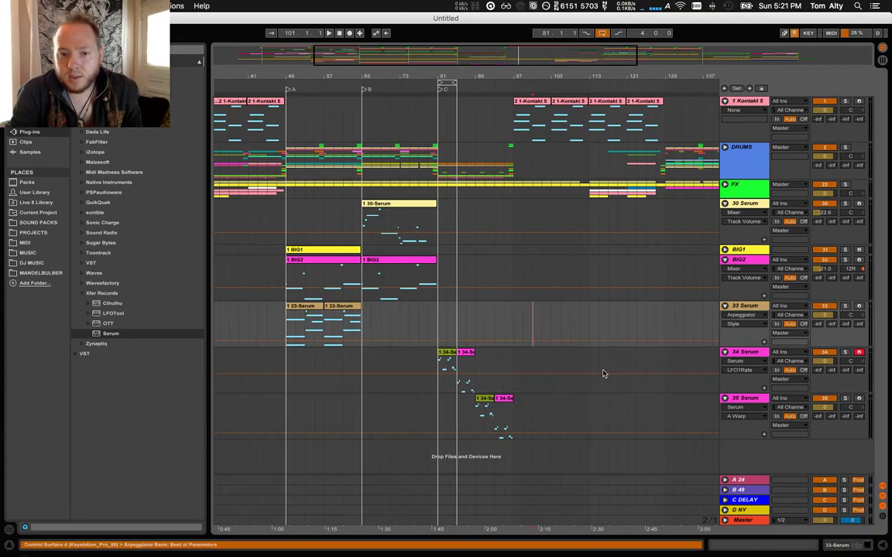
{"action": "key", "text": "super+z"}
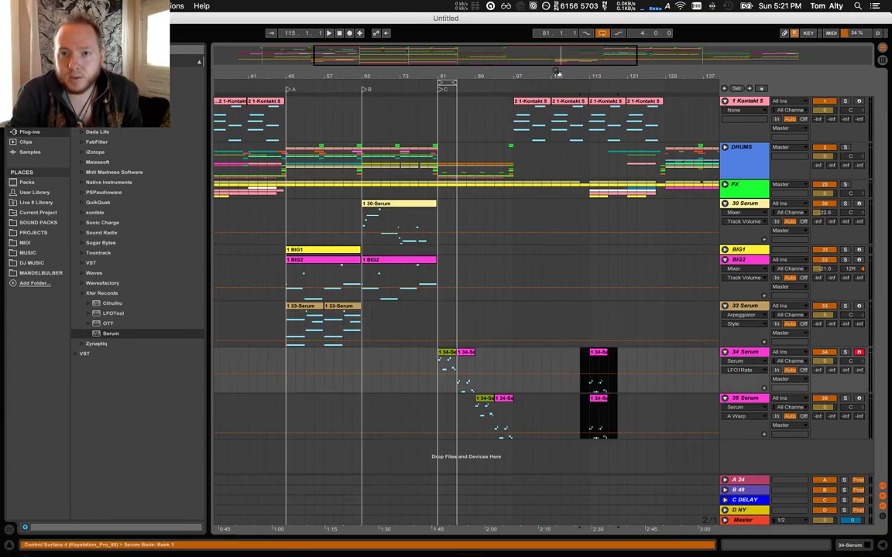
Remove the spare clip at bar 113 from the 35 Serum track and move the 34 Serum spare clip to bar 205
{"action": "left_click_drag", "start_coordinate": [555, 71], "coordinate": [467, 106]}
{"action": "left_click", "coordinate": [487, 399]}
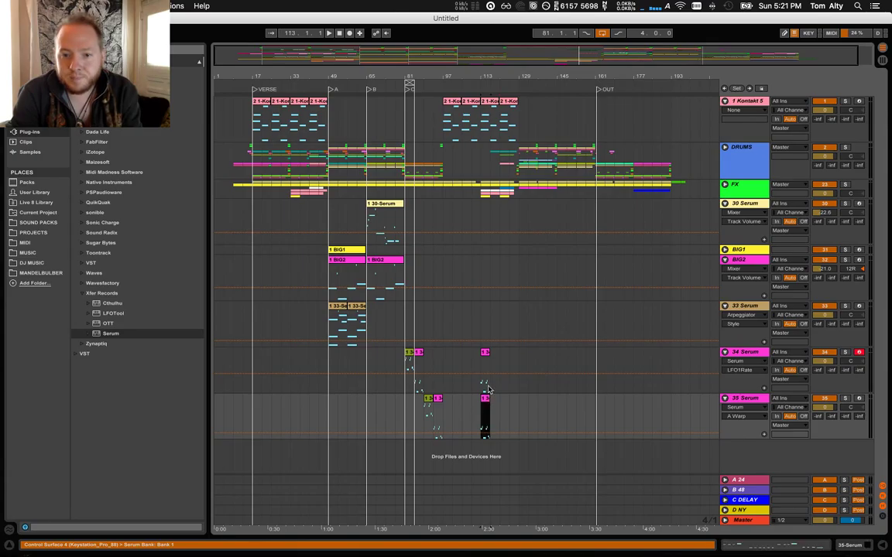
{"action": "left_click_drag", "start_coordinate": [483, 356], "coordinate": [707, 363]}
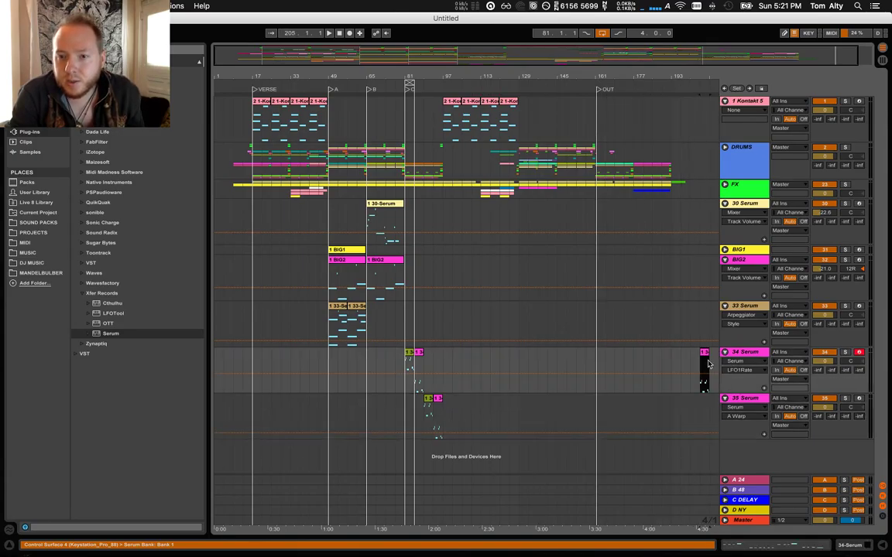
Fold the 34 Serum and 35 Serum tracks and rename them WOB and WOB 2
{"action": "left_click", "coordinate": [725, 353]}
{"action": "left_click", "coordinate": [725, 363]}
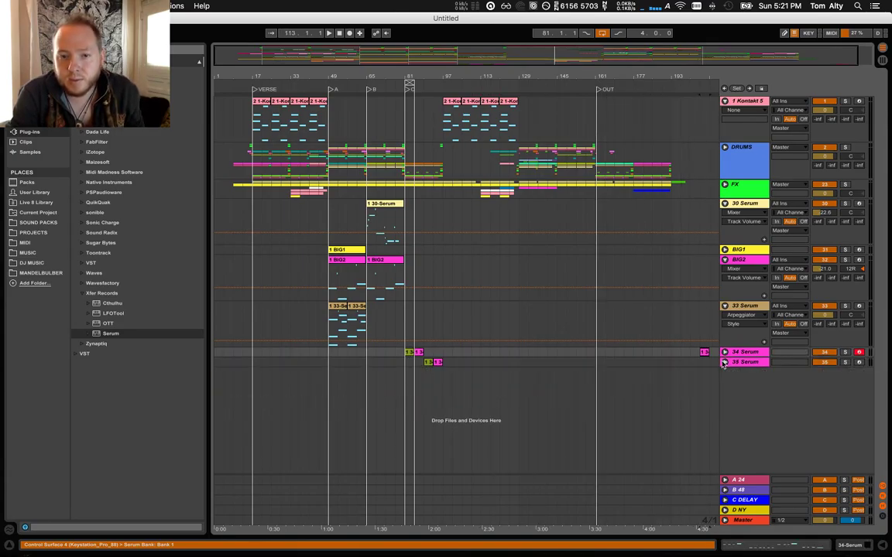
{"action": "double_click", "coordinate": [744, 353]}
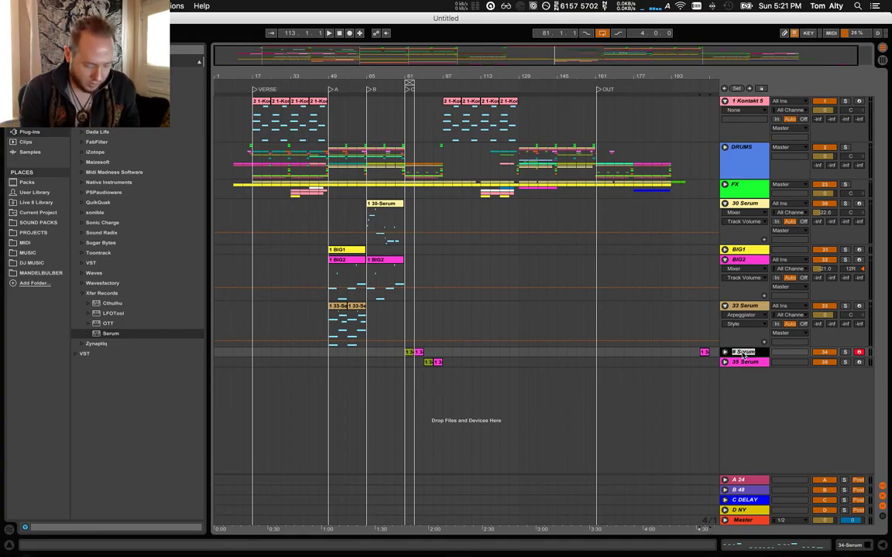
{"action": "key", "text": "Return"}
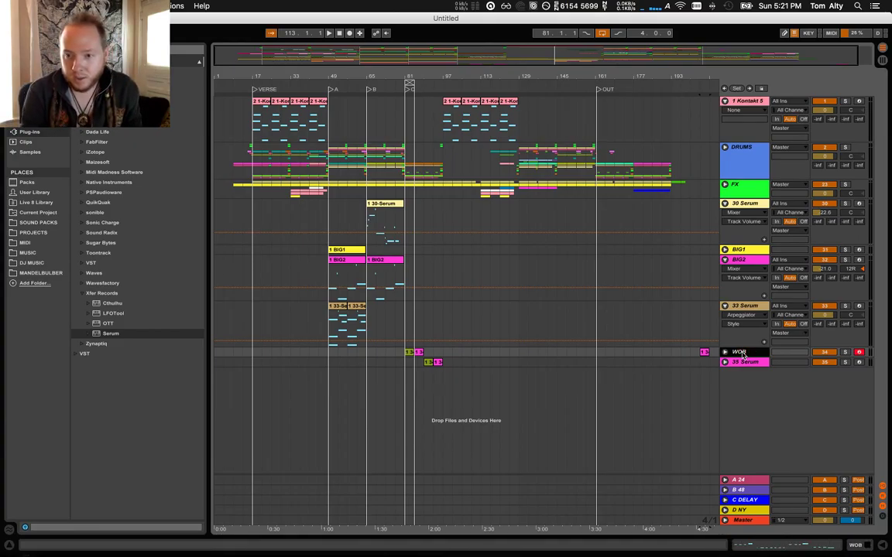
{"action": "left_click", "coordinate": [747, 363]}
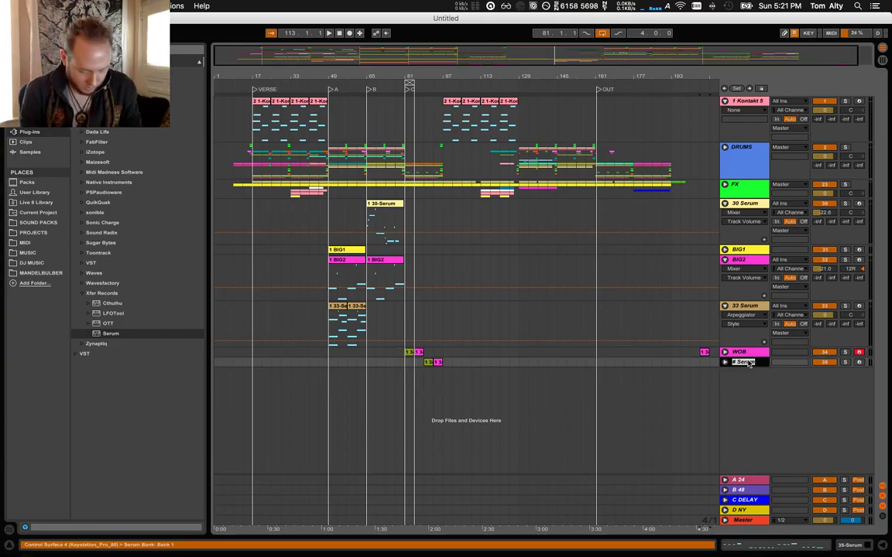
{"action": "key", "text": "Return"}
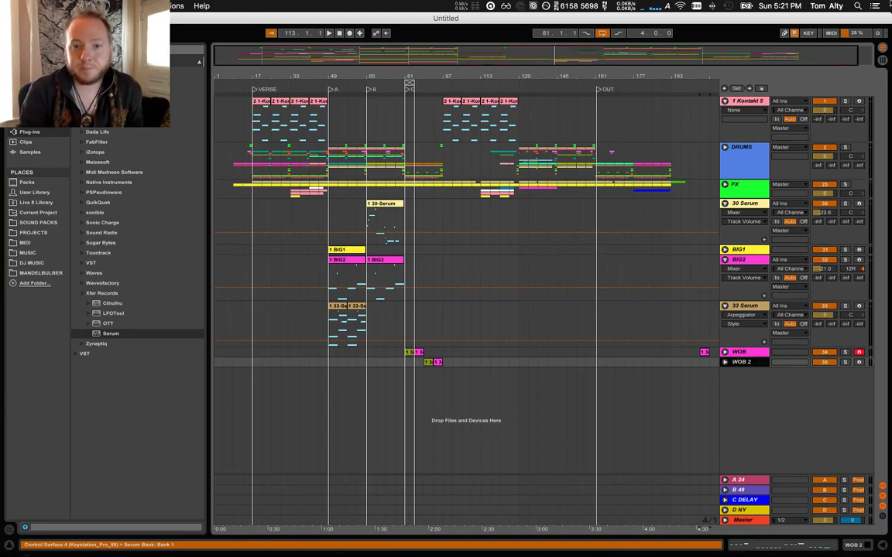
Turn off the arrangement loop at section C
{"action": "left_click", "coordinate": [538, 325]}
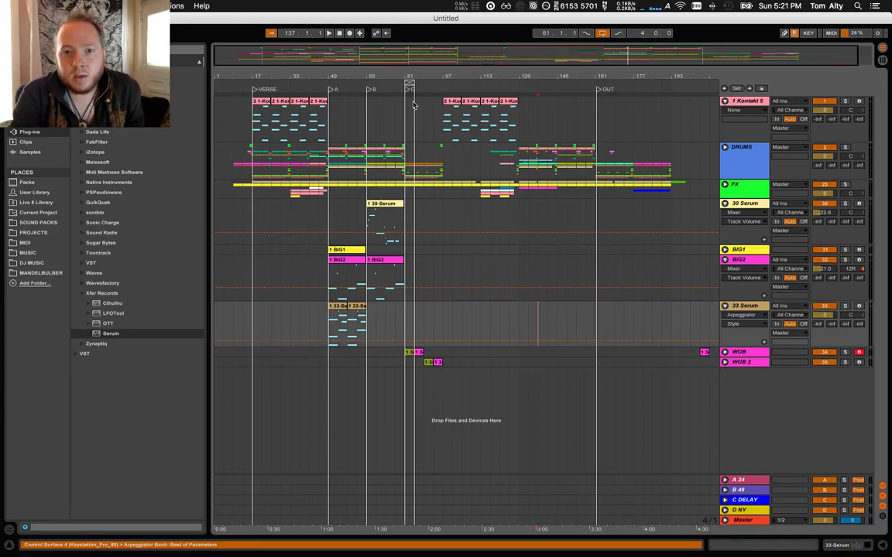
{"action": "left_click_drag", "start_coordinate": [423, 76], "coordinate": [423, 124]}
{"action": "left_click", "coordinate": [602, 33]}
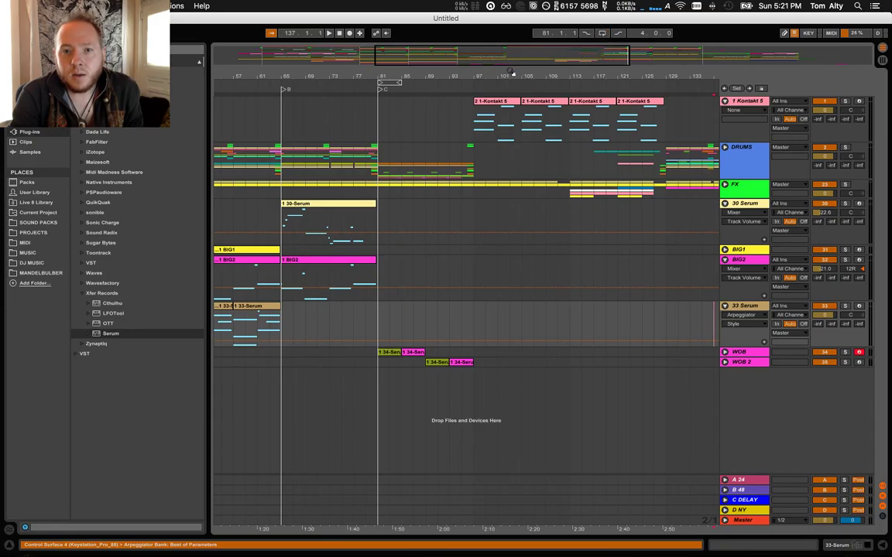
Delete the four clips from bar 97 onward on the 1 Kontakt 5 track
{"action": "mouse_move", "coordinate": [507, 76]}
{"action": "left_mouse_down"}
{"action": "mouse_move", "coordinate": [548, 75]}
{"action": "mouse_move", "coordinate": [540, 64]}
{"action": "mouse_move", "coordinate": [506, 62]}
{"action": "left_mouse_up"}
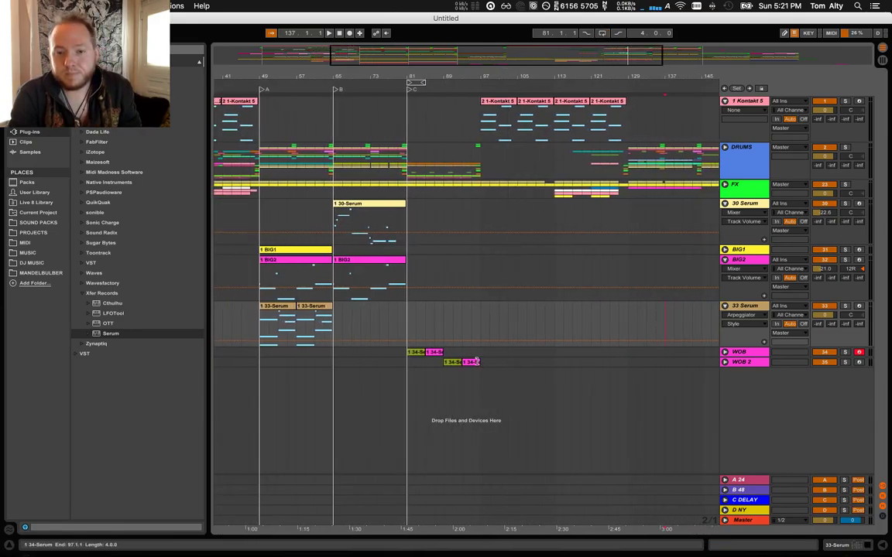
{"action": "left_click_drag", "start_coordinate": [527, 76], "coordinate": [508, 72]}
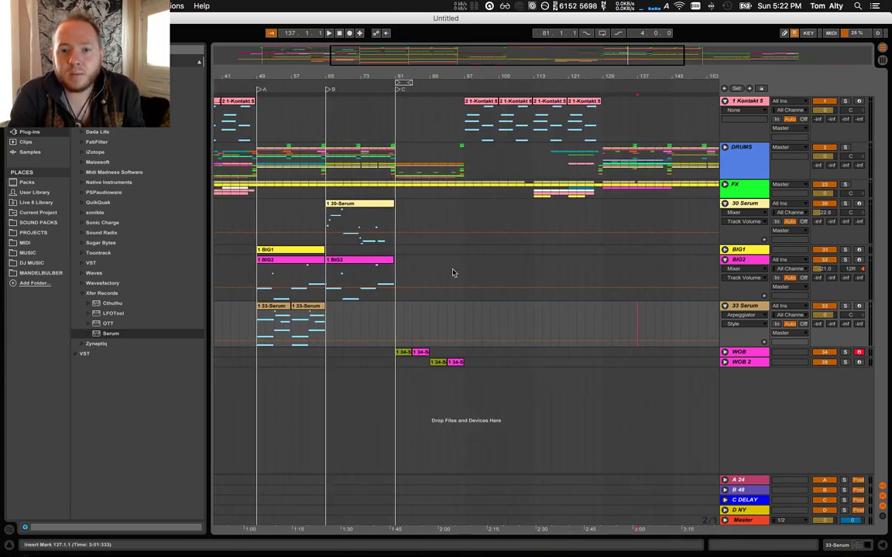
{"action": "left_click", "coordinate": [591, 101]}
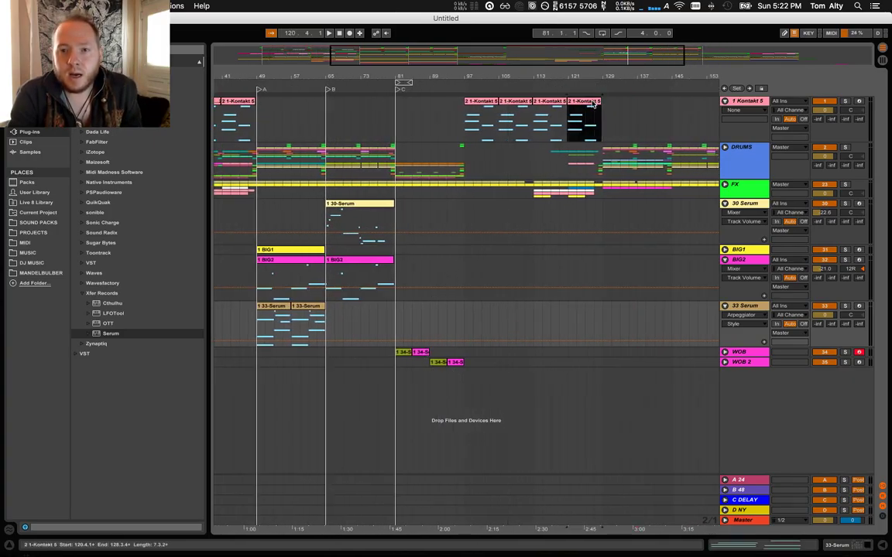
{"action": "left_click", "coordinate": [473, 103], "text": "shift"}
{"action": "key", "text": "Delete"}
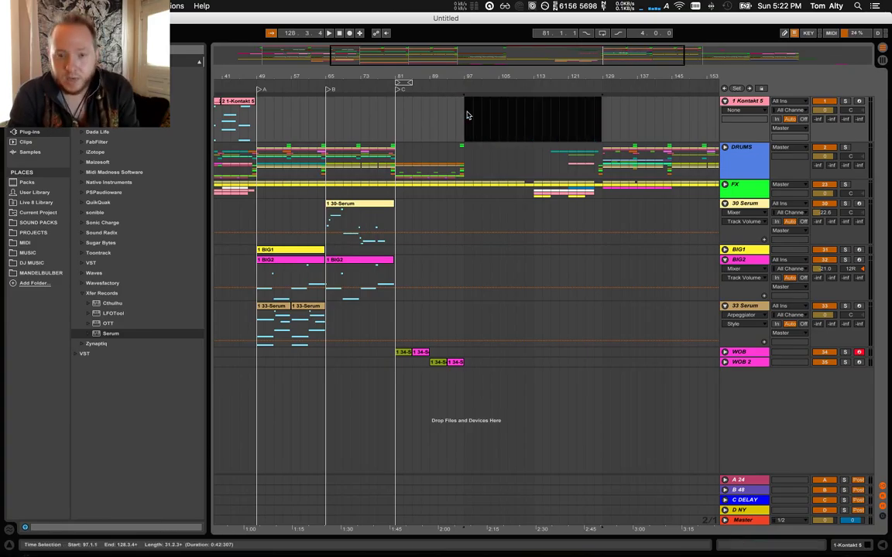
{"action": "mouse_move", "coordinate": [464, 362]}
{"action": "left_mouse_down"}
{"action": "mouse_move", "coordinate": [387, 357]}
{"action": "mouse_move", "coordinate": [453, 355]}
{"action": "left_mouse_up"}
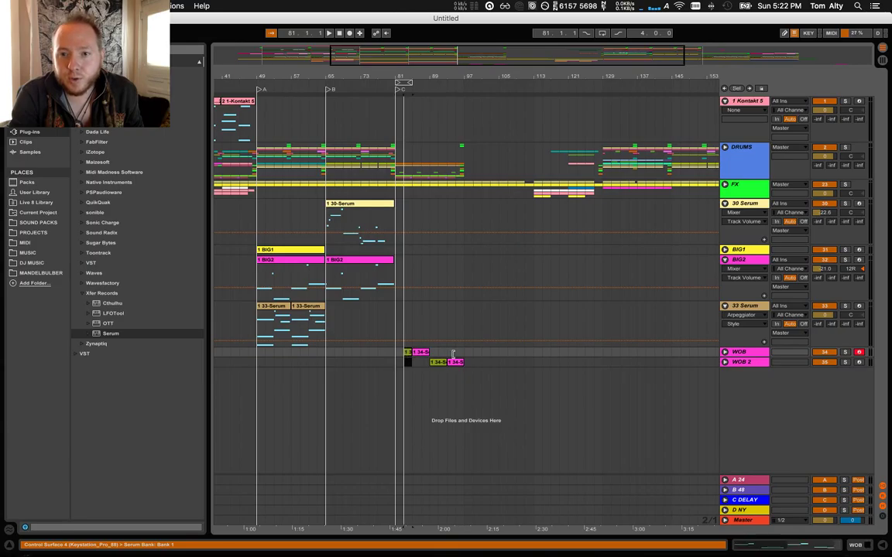
{"action": "key", "text": "super+z"}
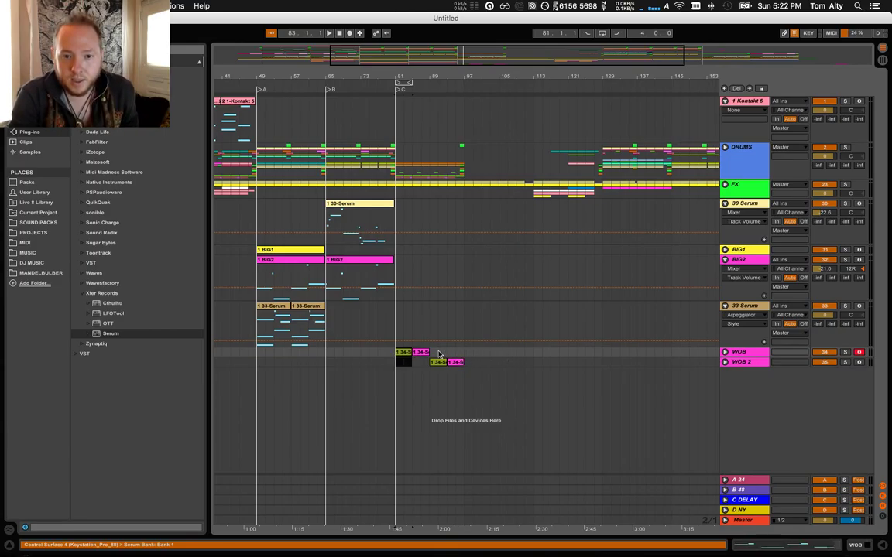
{"action": "left_click", "coordinate": [399, 365]}
{"action": "left_click", "coordinate": [404, 355]}
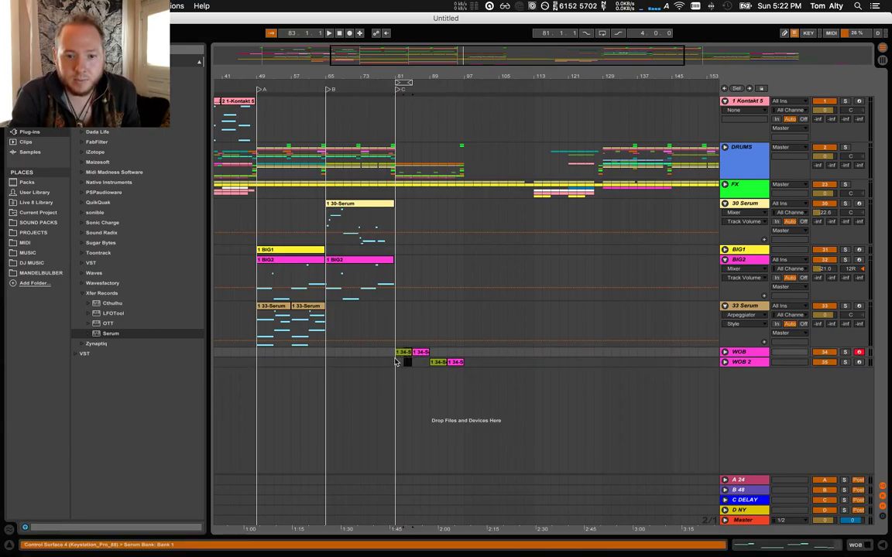
Move the WOB and WOB 2 clips between bars 81 and 97 to start at bar 129
{"action": "left_click_drag", "start_coordinate": [396, 363], "coordinate": [440, 352]}
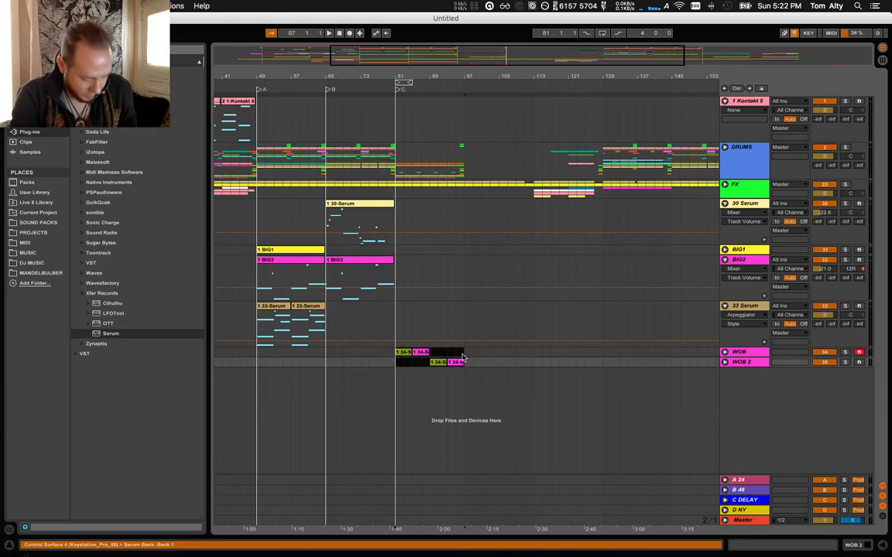
{"action": "key", "text": "Delete"}
{"action": "left_click", "coordinate": [601, 354]}
{"action": "key", "text": "super+v"}
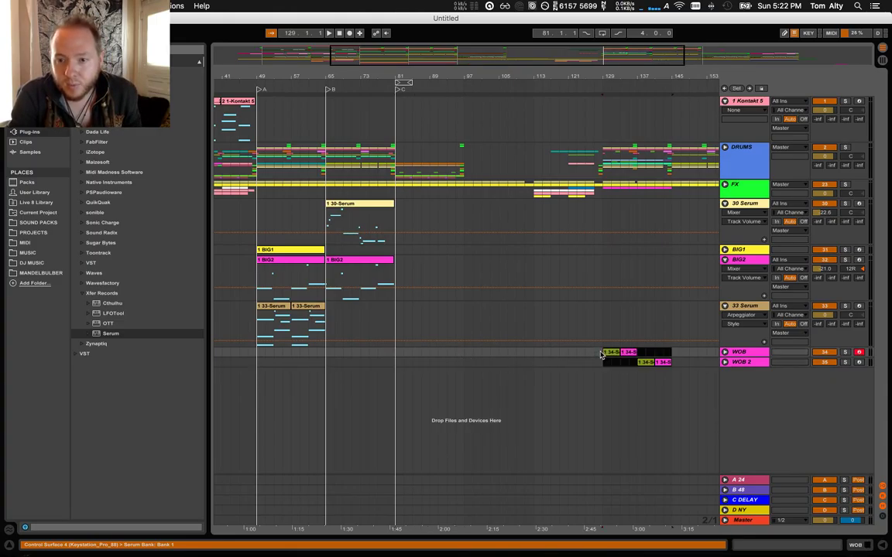
Copy the four verse clips on the 1 Kontakt 5 track to start at bar 81, section C
{"action": "left_click", "coordinate": [525, 338]}
{"action": "left_click_drag", "start_coordinate": [510, 76], "coordinate": [538, 79]}
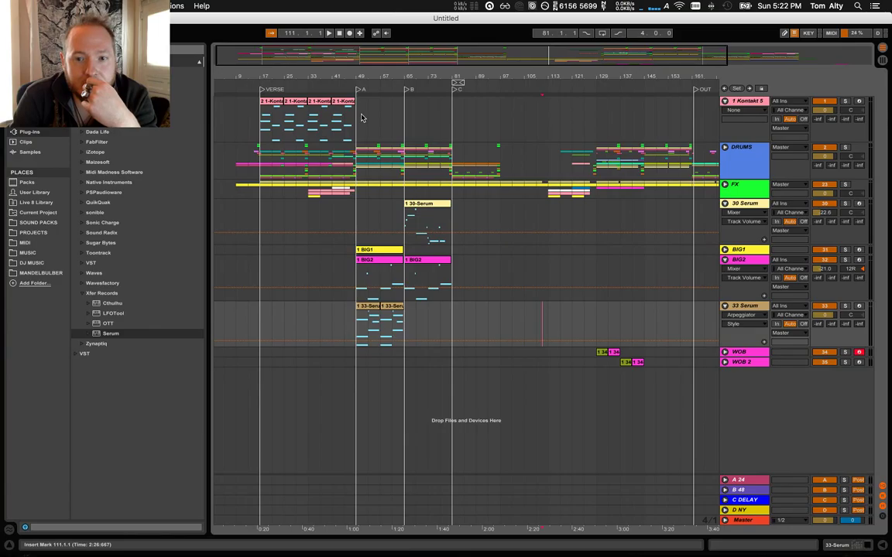
{"action": "left_click", "coordinate": [327, 105]}
{"action": "left_click", "coordinate": [342, 103]}
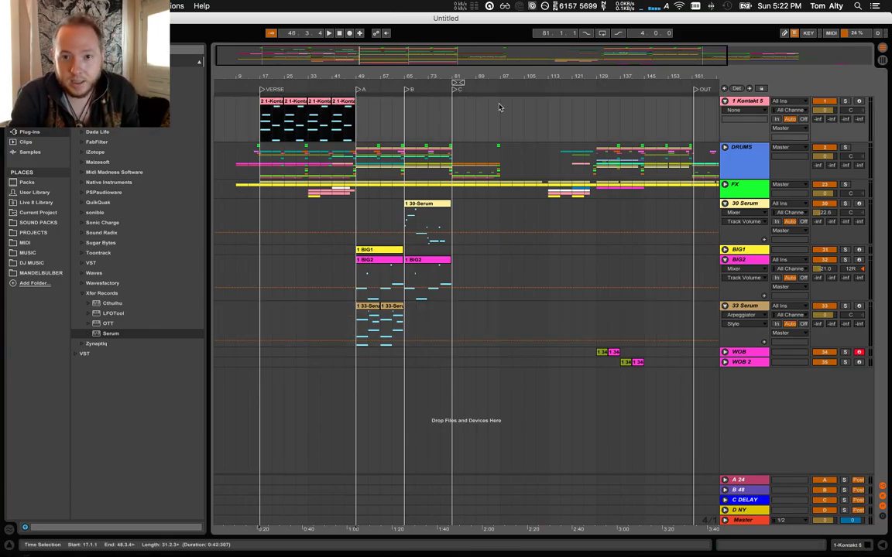
{"action": "left_click", "coordinate": [499, 108]}
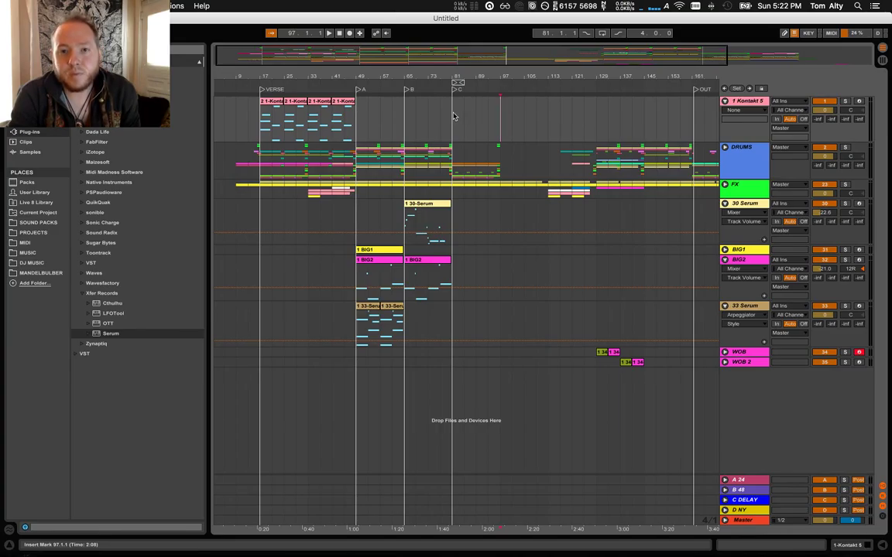
{"action": "key", "text": "super+v"}
{"action": "left_click", "coordinate": [560, 114]}
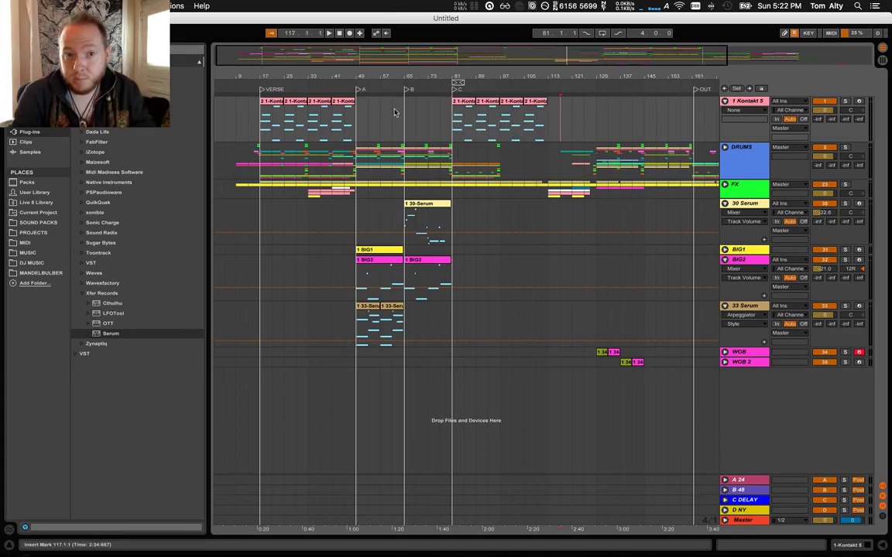
Arm the 1 Kontakt 5 track and try out notes on it
{"action": "left_click", "coordinate": [515, 101]}
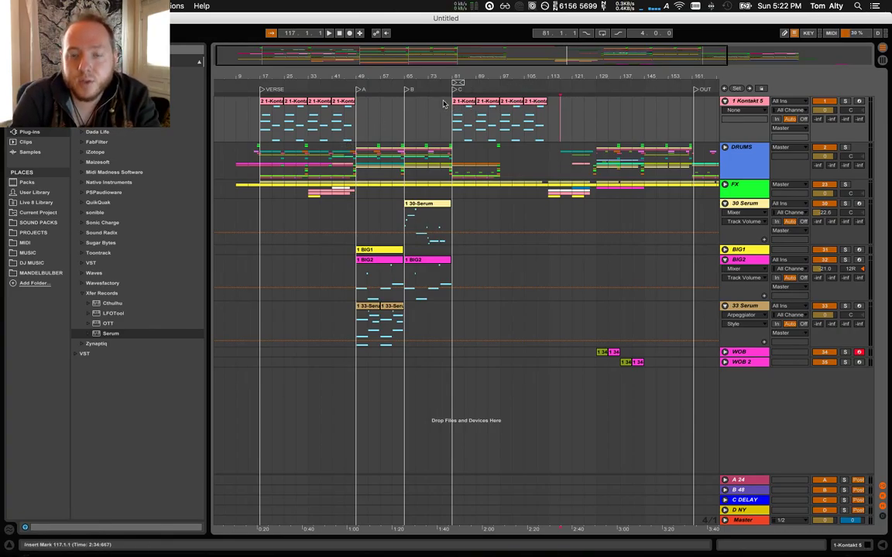
{"action": "left_click", "coordinate": [601, 353]}
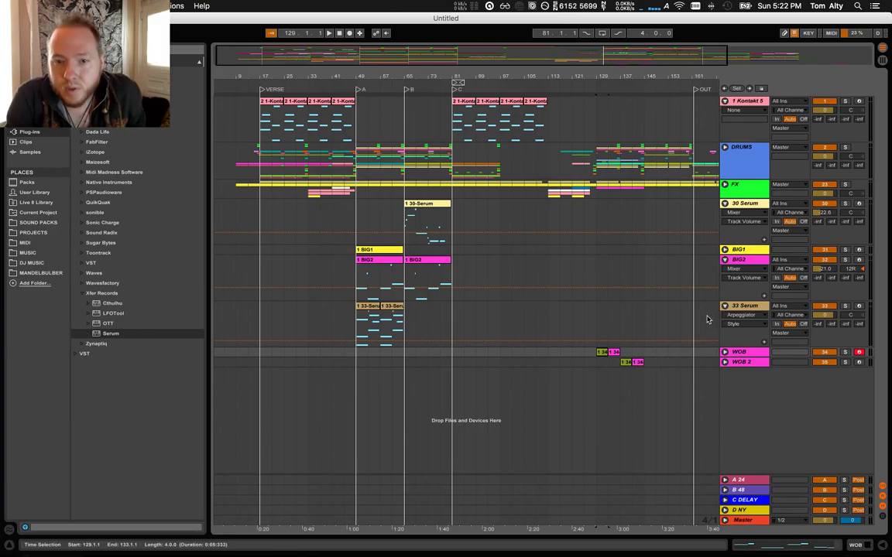
{"action": "left_click", "coordinate": [859, 101]}
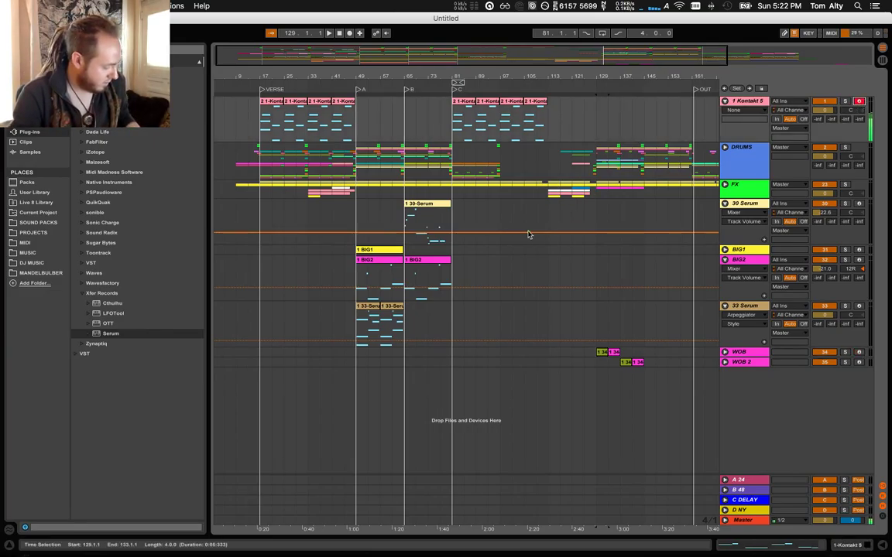
{"action": "left_click", "coordinate": [521, 227]}
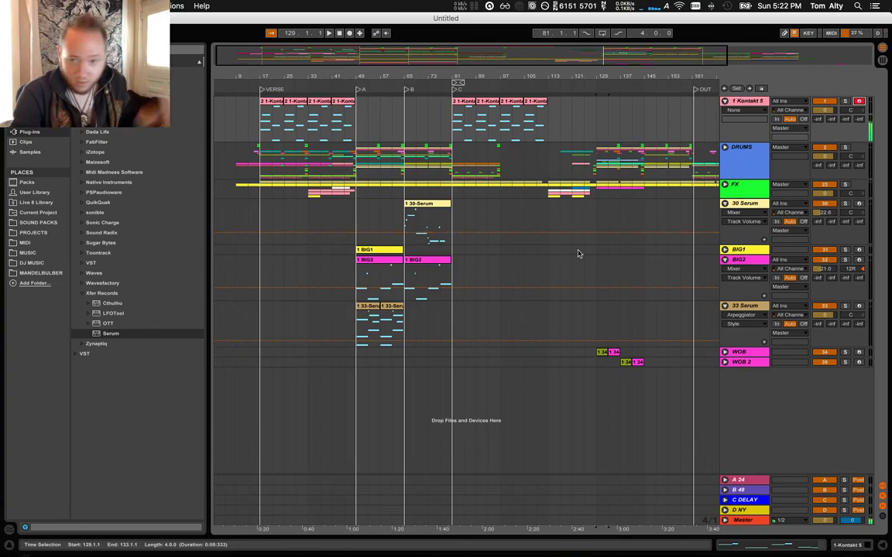
{"action": "left_click", "coordinate": [588, 205]}
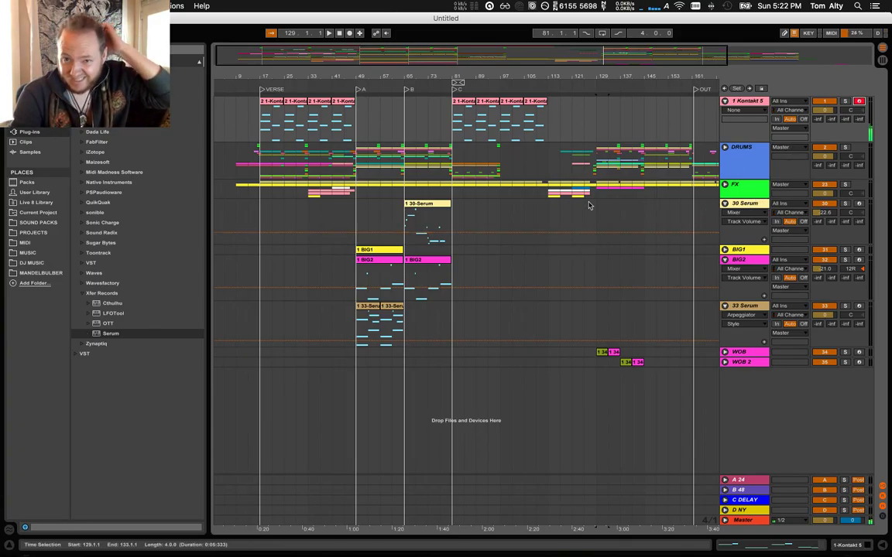
Arm the BIG2 track and record a MIDI phrase of about 7 bars on it starting at bar 97
{"action": "left_click", "coordinate": [846, 270]}
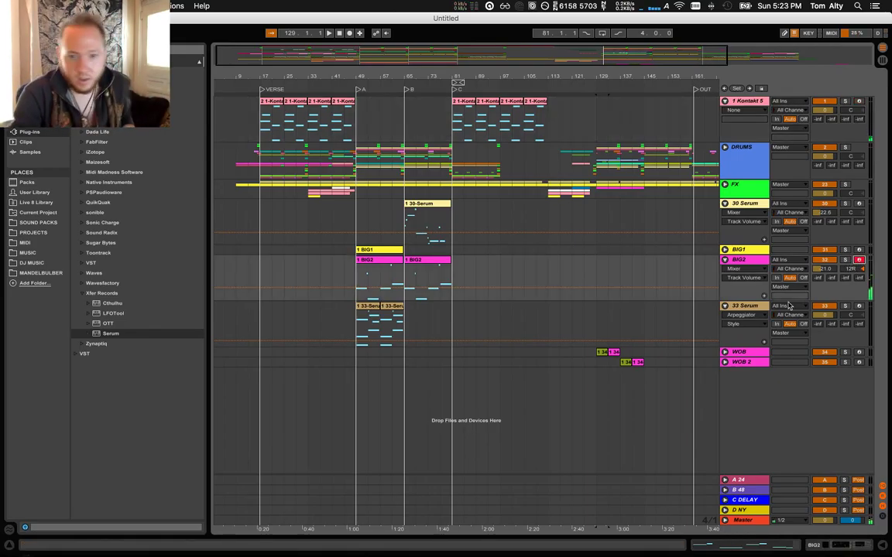
{"action": "left_click_drag", "start_coordinate": [587, 74], "coordinate": [588, 116]}
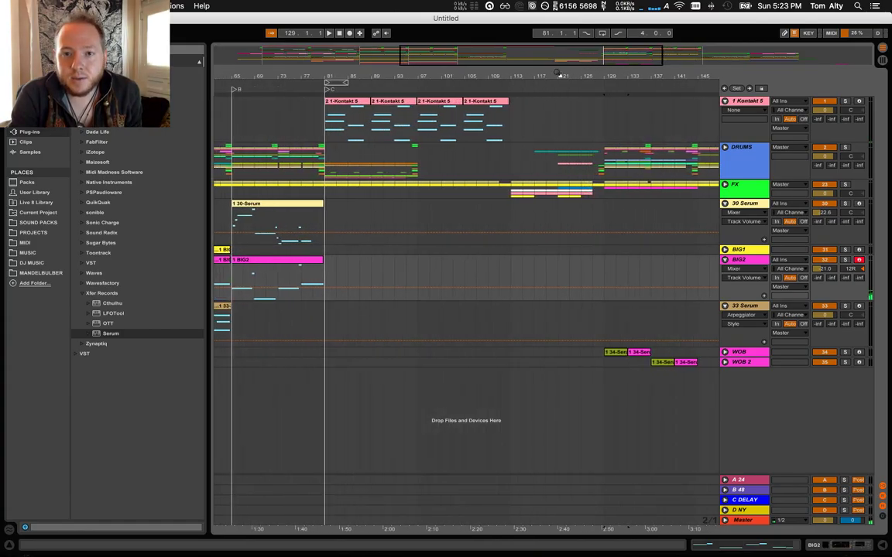
{"action": "left_click", "coordinate": [417, 264]}
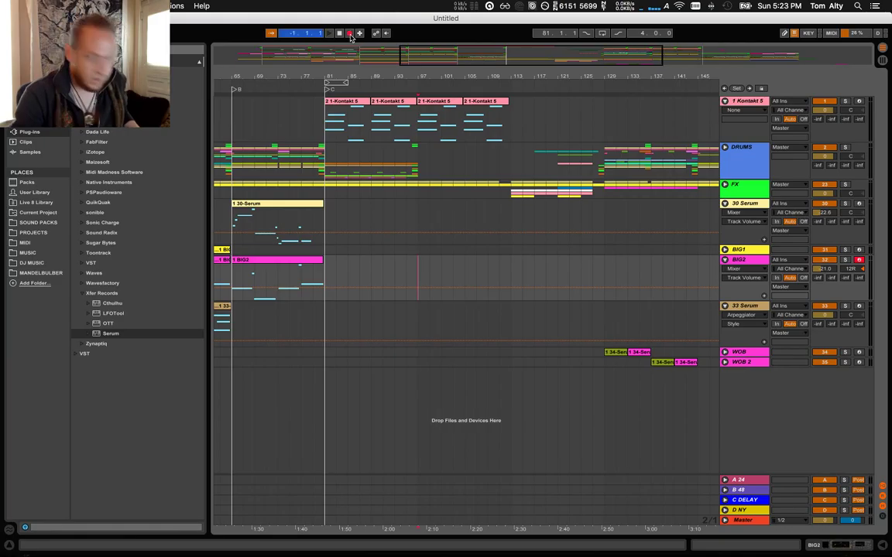
{"action": "key", "text": "space"}
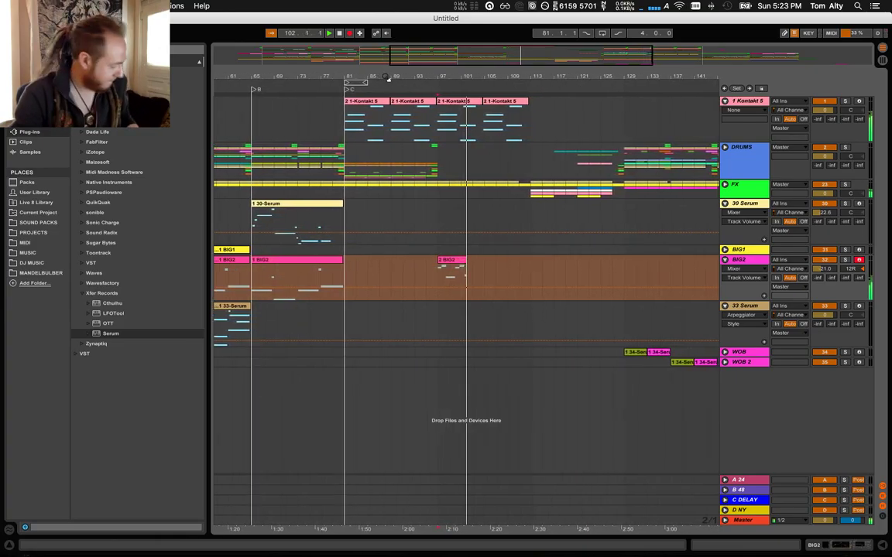
{"action": "key", "text": "space"}
Extend the newly recorded BIG2 clip to 8 bars and duplicate it three times up to bar 129
{"action": "left_click", "coordinate": [513, 266]}
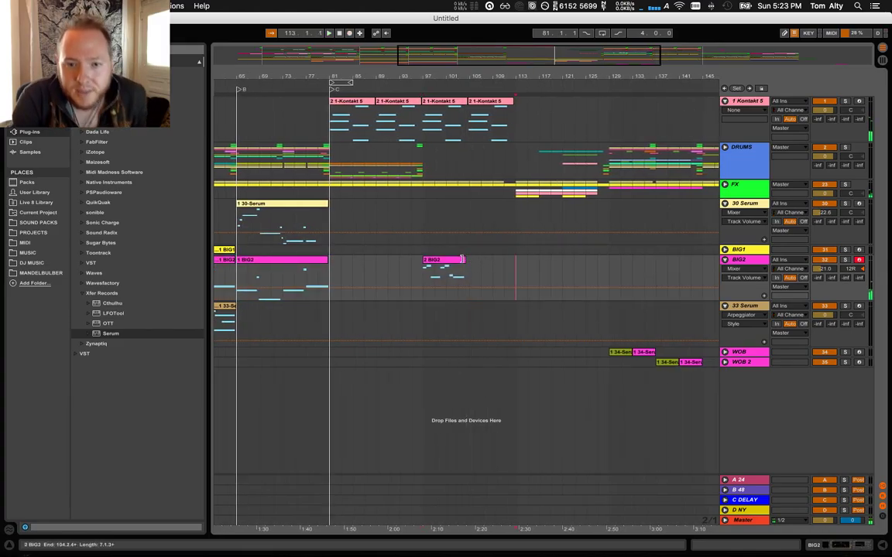
{"action": "left_click_drag", "start_coordinate": [463, 260], "coordinate": [468, 261]}
{"action": "key", "text": "super+d"}
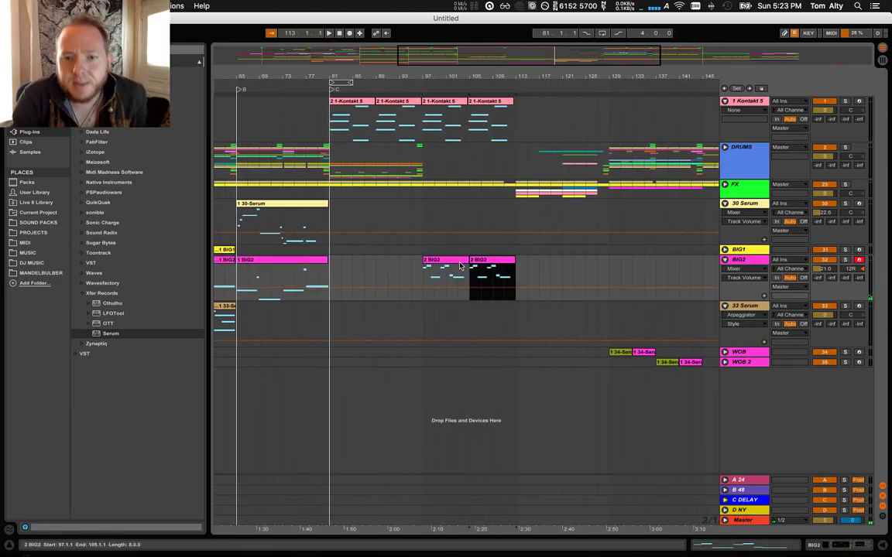
{"action": "key", "text": "super+d"}
{"action": "key", "text": "super+d"}
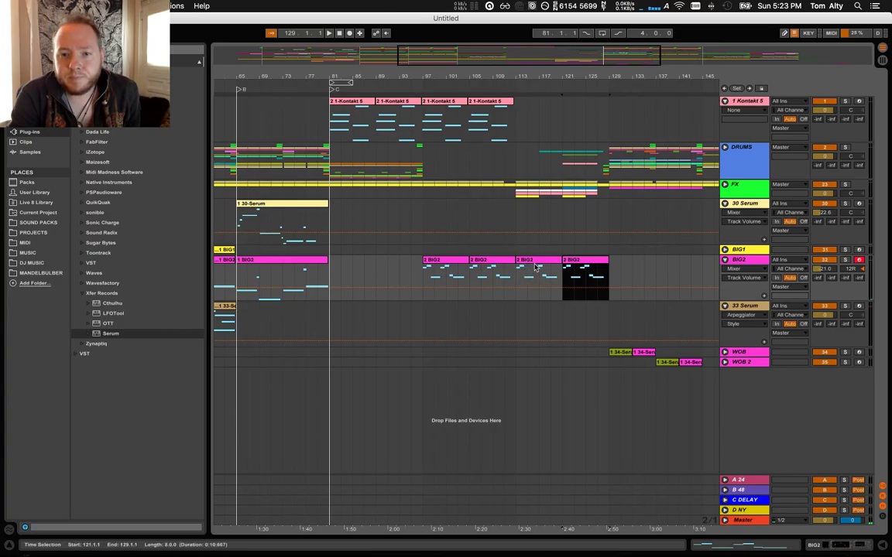
Copy the two BIG2 clips between bars 113 and 129 onto the BIG1 track at the same position
{"action": "left_click", "coordinate": [537, 265], "text": "shift"}
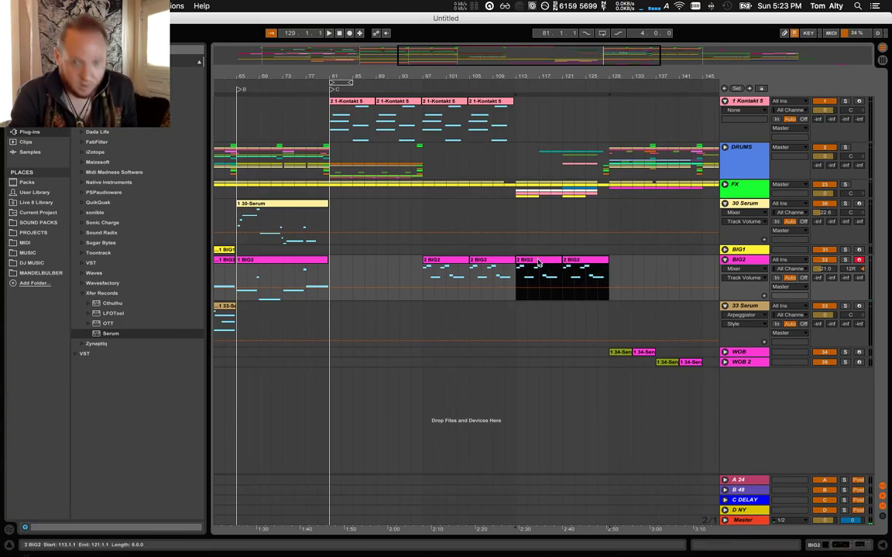
{"action": "left_click_drag", "start_coordinate": [539, 263], "coordinate": [541, 246]}
{"action": "left_click", "coordinate": [657, 285]}
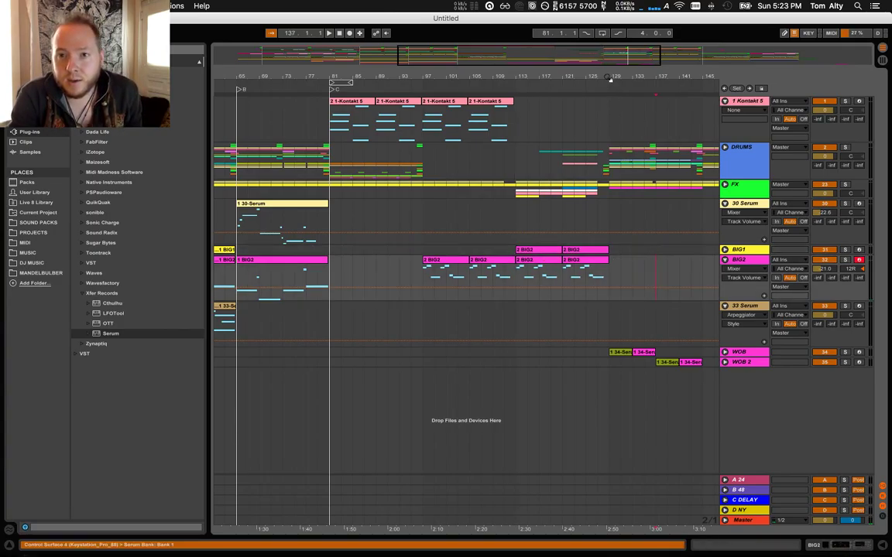
Add a locator named D and place it at bar 129
{"action": "left_click_drag", "start_coordinate": [609, 79], "coordinate": [471, 76]}
{"action": "left_click", "coordinate": [606, 286]}
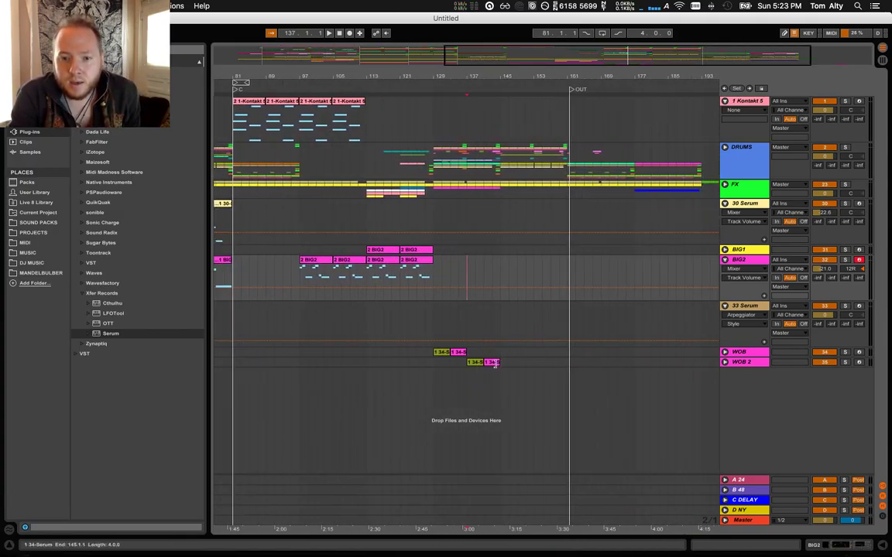
{"action": "mouse_move", "coordinate": [552, 80]}
{"action": "left_mouse_down"}
{"action": "mouse_move", "coordinate": [571, 64]}
{"action": "mouse_move", "coordinate": [565, 68]}
{"action": "left_mouse_up"}
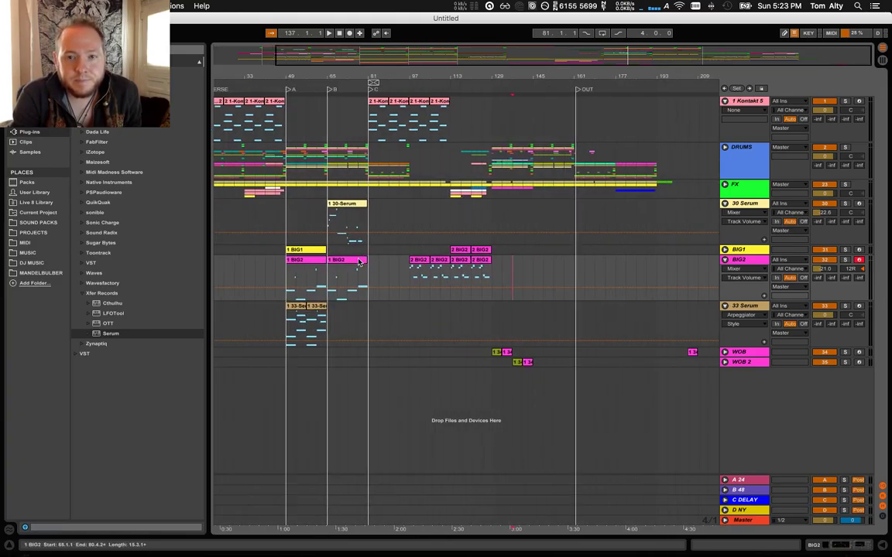
{"action": "right_click", "coordinate": [496, 89]}
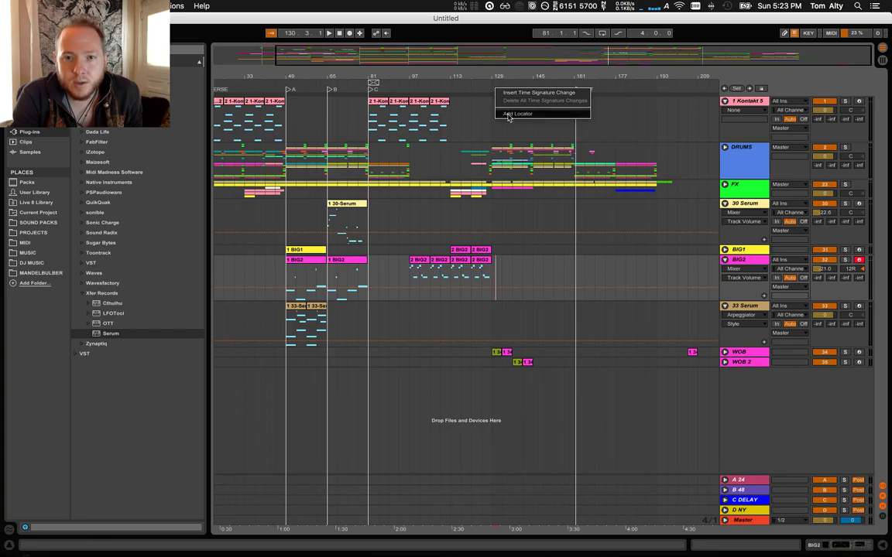
{"action": "left_click", "coordinate": [517, 113]}
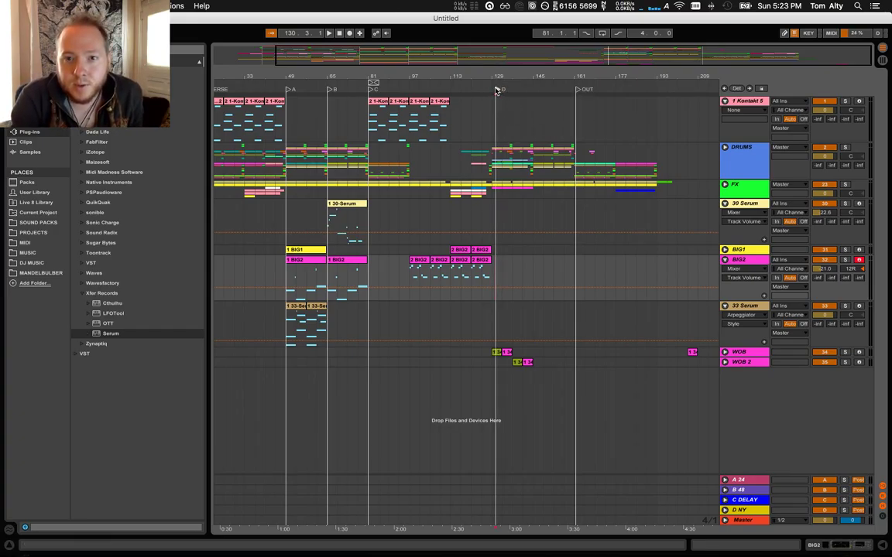
{"action": "left_click_drag", "start_coordinate": [496, 89], "coordinate": [493, 121]}
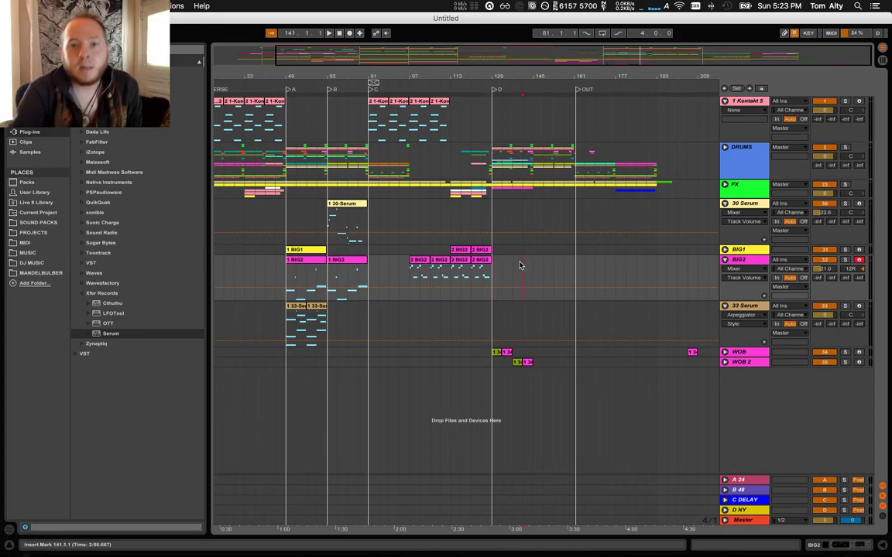
Fold the BIG2 track and add a locator named E at bar 145
{"action": "left_click", "coordinate": [725, 260]}
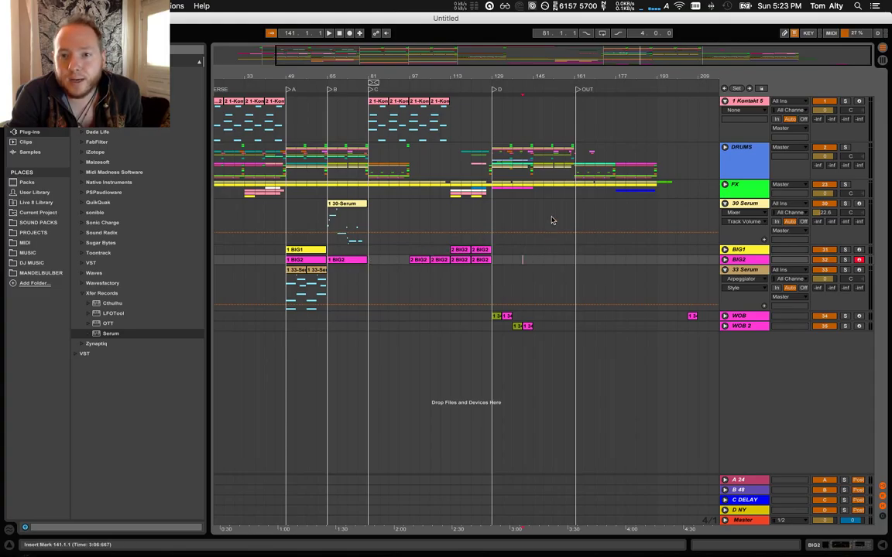
{"action": "right_click", "coordinate": [531, 88]}
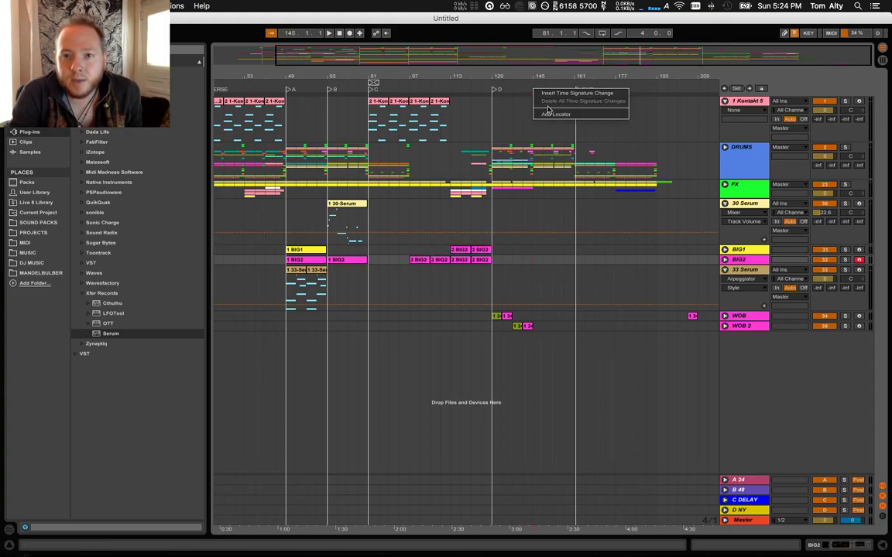
{"action": "left_click", "coordinate": [546, 115]}
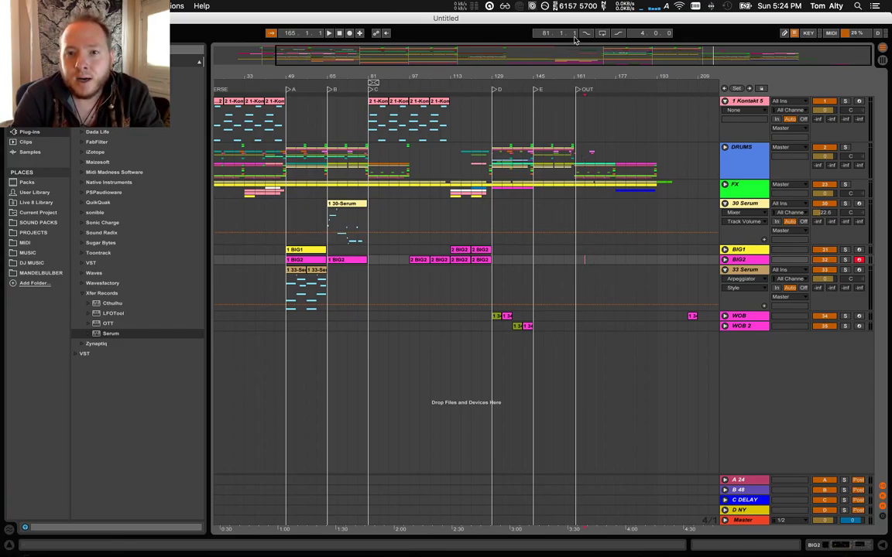
Duplicate the WOB and WOB 2 clips of bars 129 to 145 to start at bar 145, and duplicate the WOB 2 track
{"action": "mouse_move", "coordinate": [576, 71]}
{"action": "left_mouse_down"}
{"action": "mouse_move", "coordinate": [573, 90]}
{"action": "mouse_move", "coordinate": [571, 78]}
{"action": "left_mouse_up"}
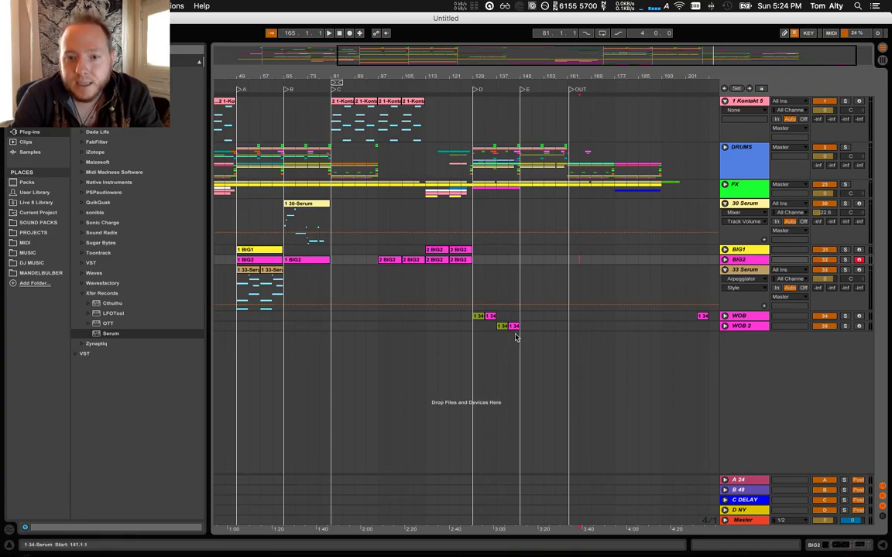
{"action": "left_click_drag", "start_coordinate": [521, 332], "coordinate": [478, 319]}
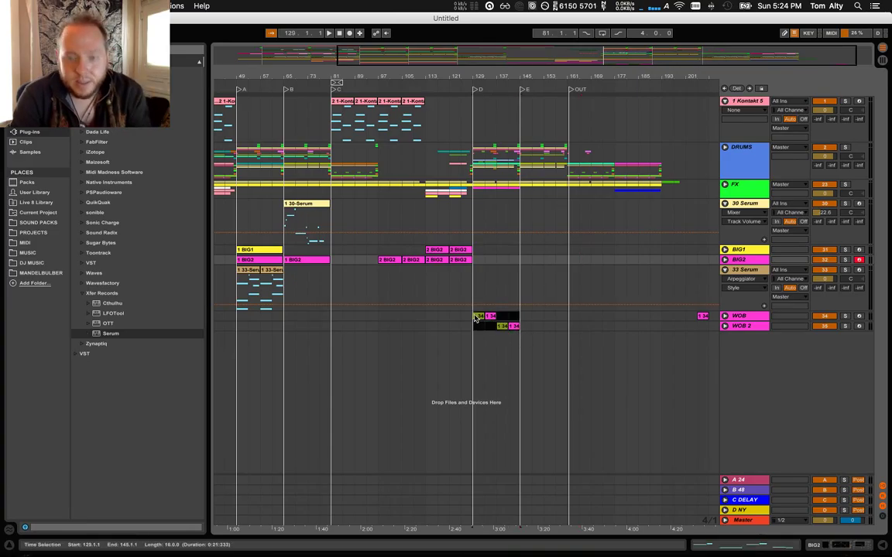
{"action": "key", "text": "super+d"}
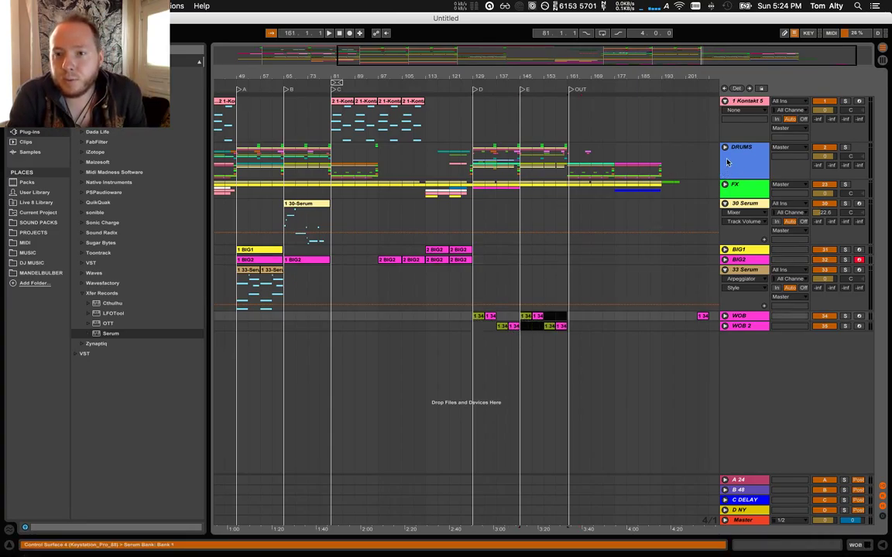
{"action": "left_click", "coordinate": [739, 327]}
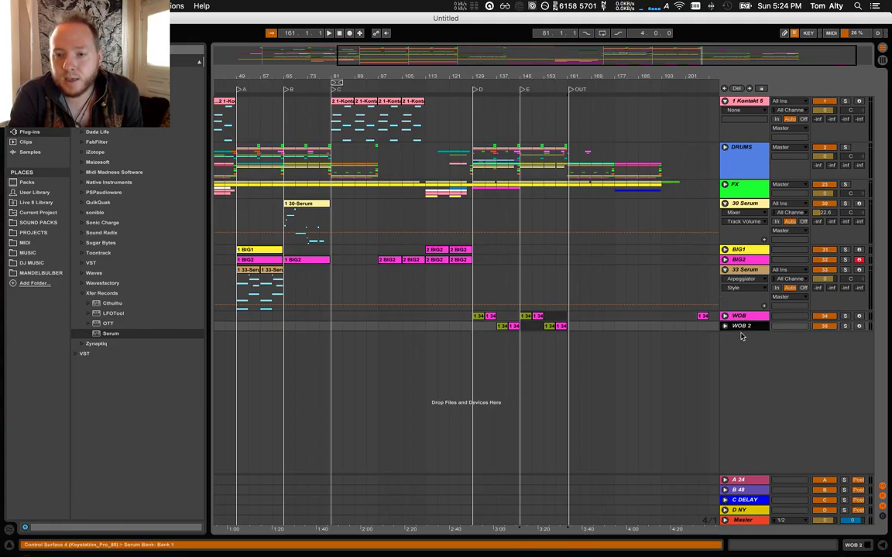
{"action": "key", "text": "super+d"}
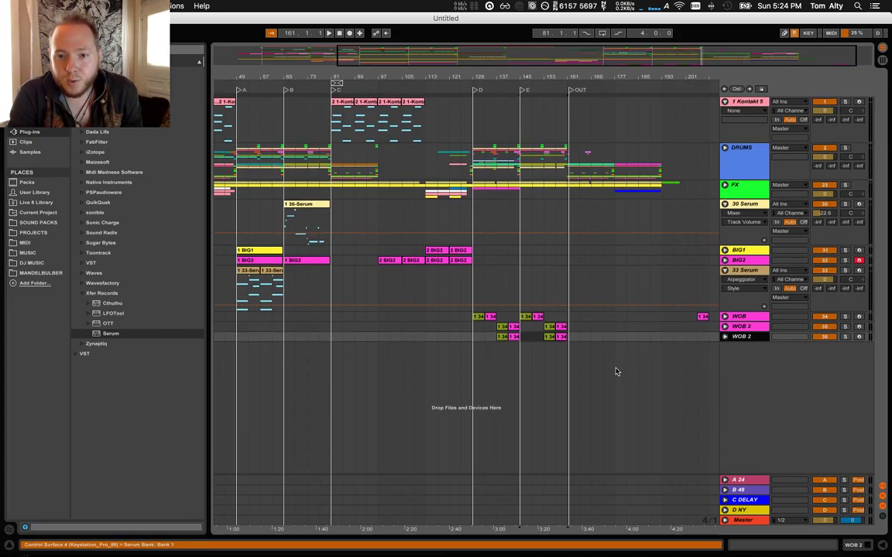
{"action": "left_click_drag", "start_coordinate": [562, 72], "coordinate": [586, 76]}
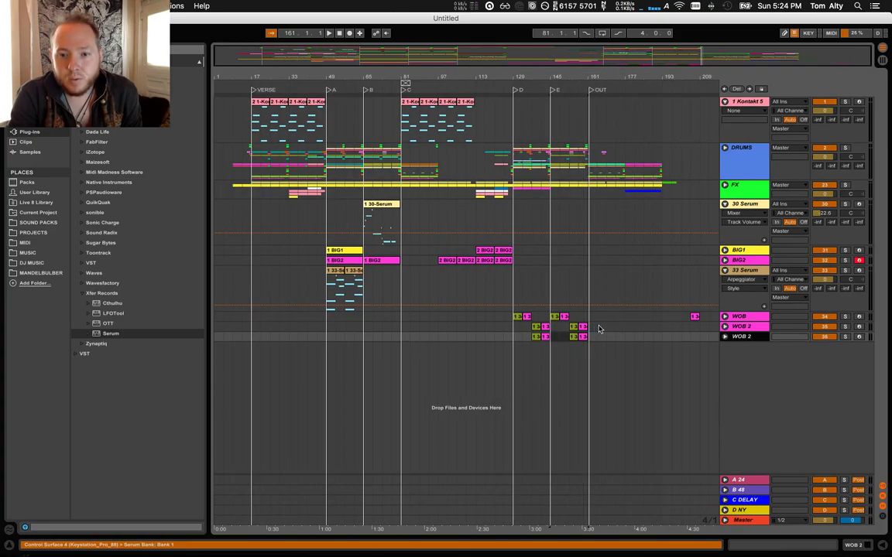
{"action": "left_click_drag", "start_coordinate": [604, 337], "coordinate": [510, 336]}
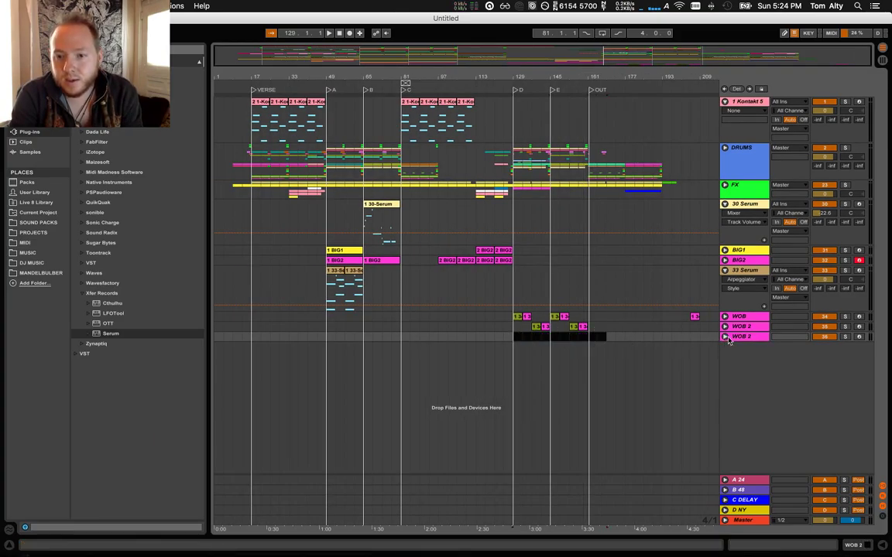
{"action": "key", "text": "Delete"}
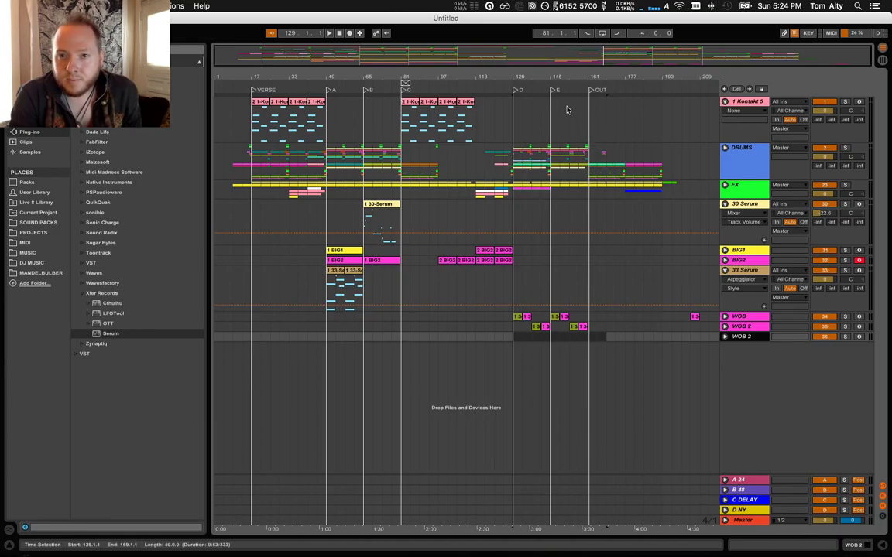
{"action": "key", "text": "super+z"}
Delete the two clips between bars 137 and 145 on the duplicated WOB 2 track
{"action": "left_click_drag", "start_coordinate": [576, 78], "coordinate": [576, 124]}
{"action": "left_click", "coordinate": [524, 337]}
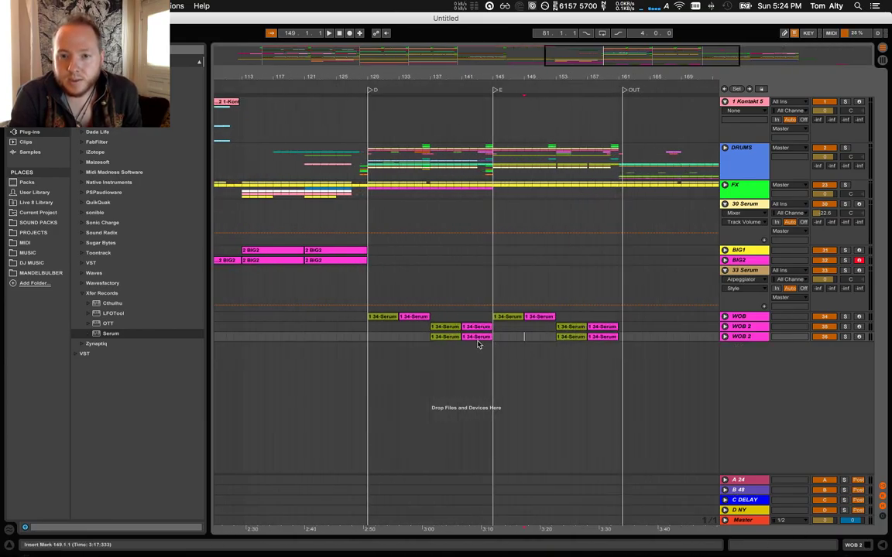
{"action": "left_click", "coordinate": [455, 334]}
{"action": "left_click", "coordinate": [474, 337], "text": "shift"}
{"action": "key", "text": "Delete"}
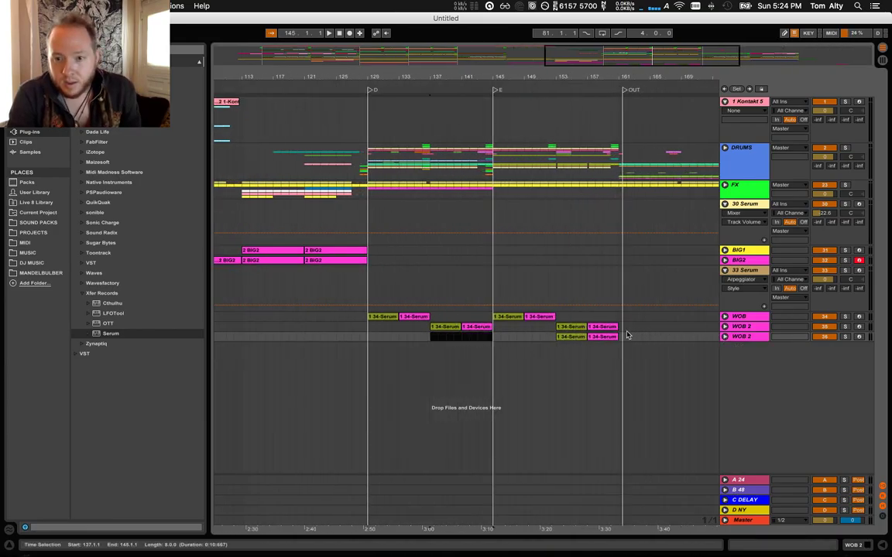
Copy the two clips at bar 153 on the duplicated WOB 2 track to bar 145, the start of section E
{"action": "left_click", "coordinate": [590, 336]}
{"action": "key", "text": "super+c"}
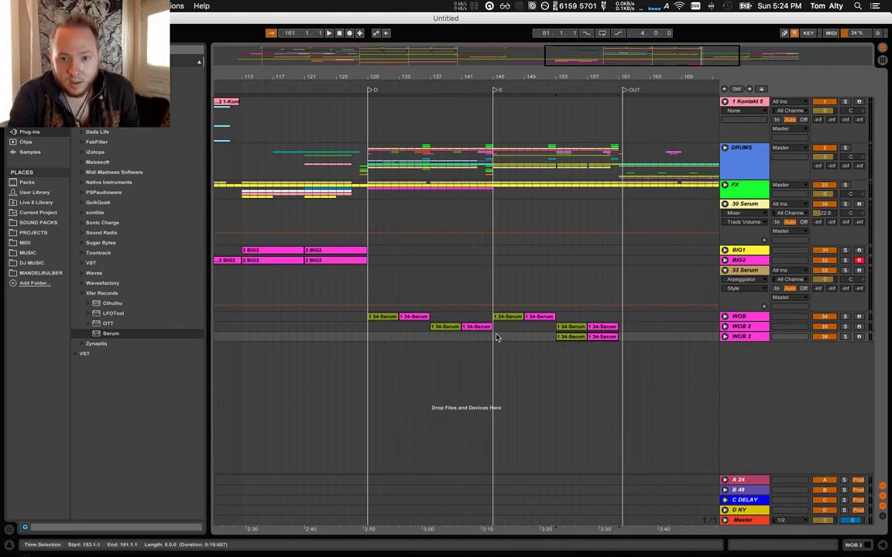
{"action": "left_click", "coordinate": [497, 338]}
{"action": "key", "text": "super+v"}
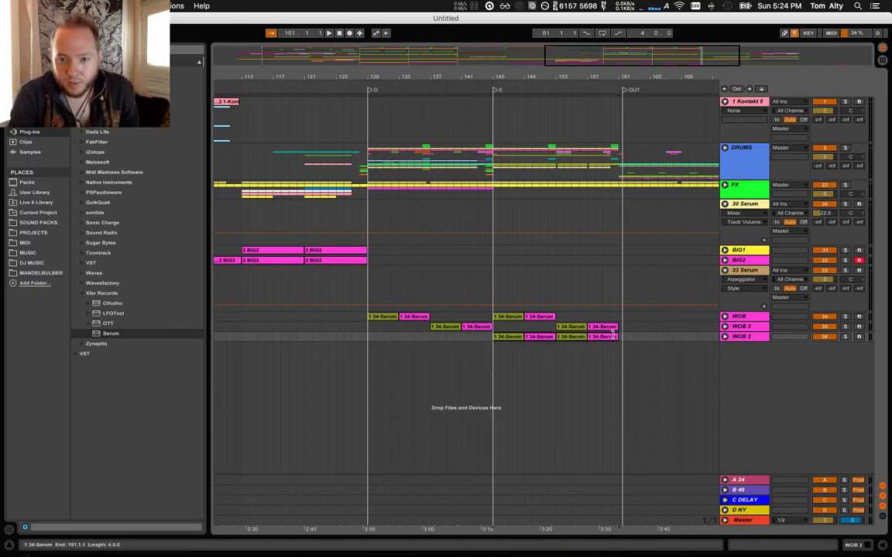
Consolidate the section E clips on the duplicated WOB 2 track into one 16-bar clip and loop bars 145 to 161
{"action": "key", "text": "super+l"}
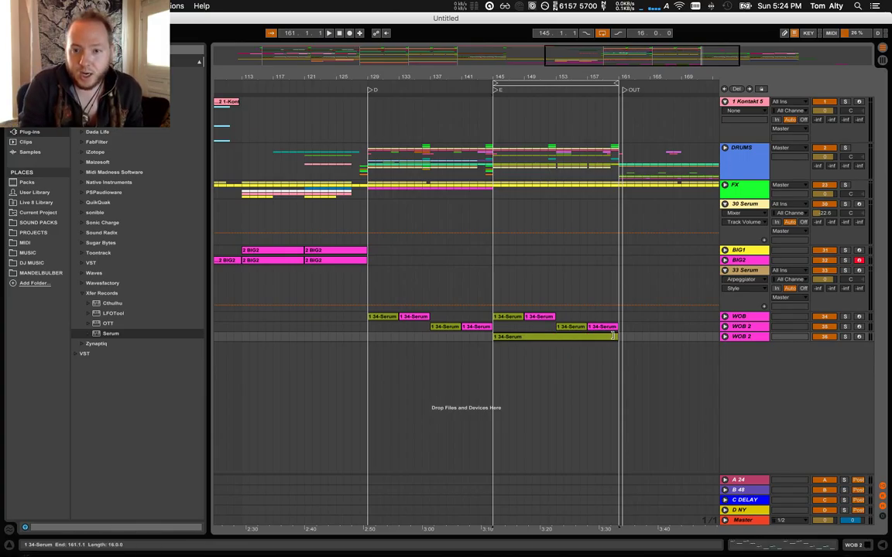
Transpose all notes of the section E clip on the duplicated WOB 2 track up two octaves, auditioning it soloed and with WOB
{"action": "key", "text": "super+alt+l"}
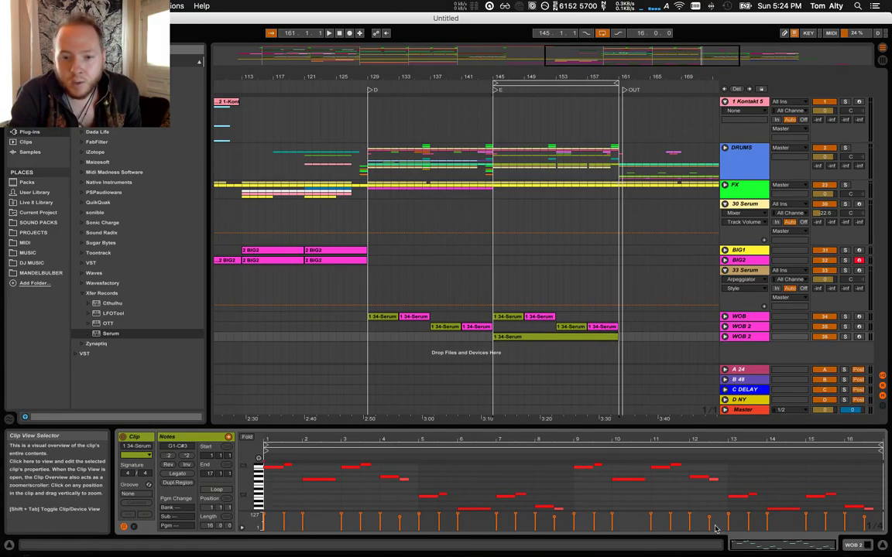
{"action": "key", "text": "super+a"}
{"action": "key", "text": "space"}
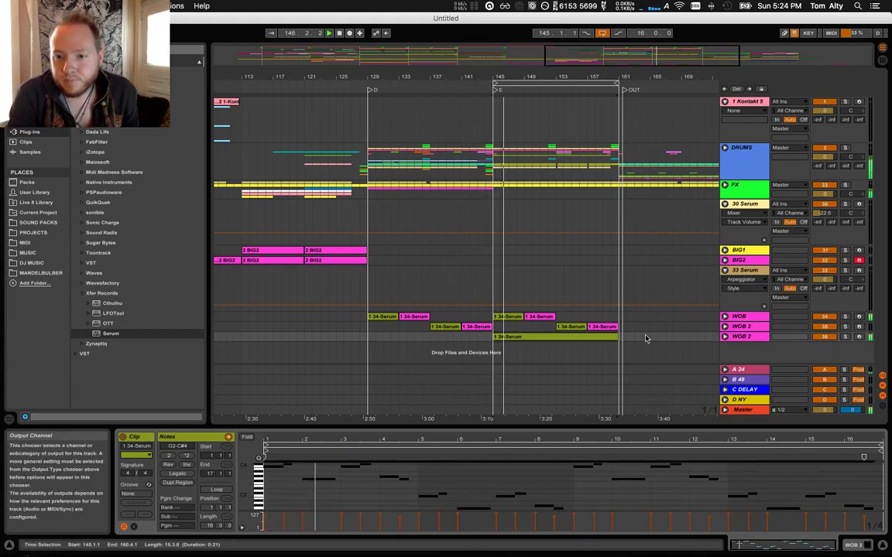
{"action": "left_click", "coordinate": [845, 336]}
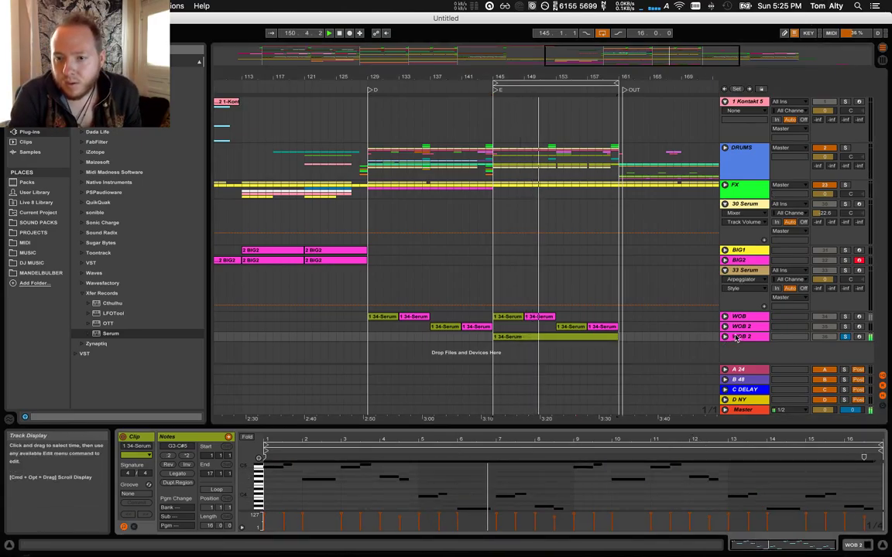
{"action": "left_click", "coordinate": [845, 317]}
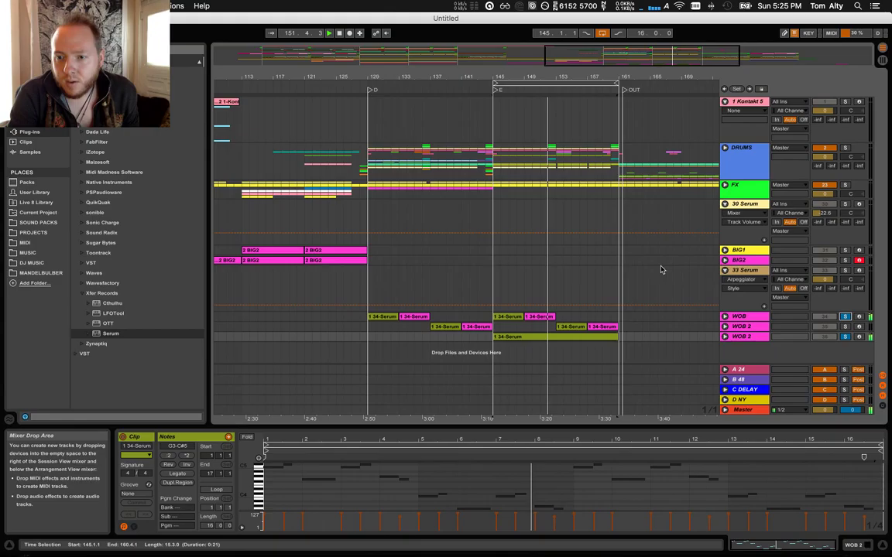
{"action": "left_click", "coordinate": [846, 338]}
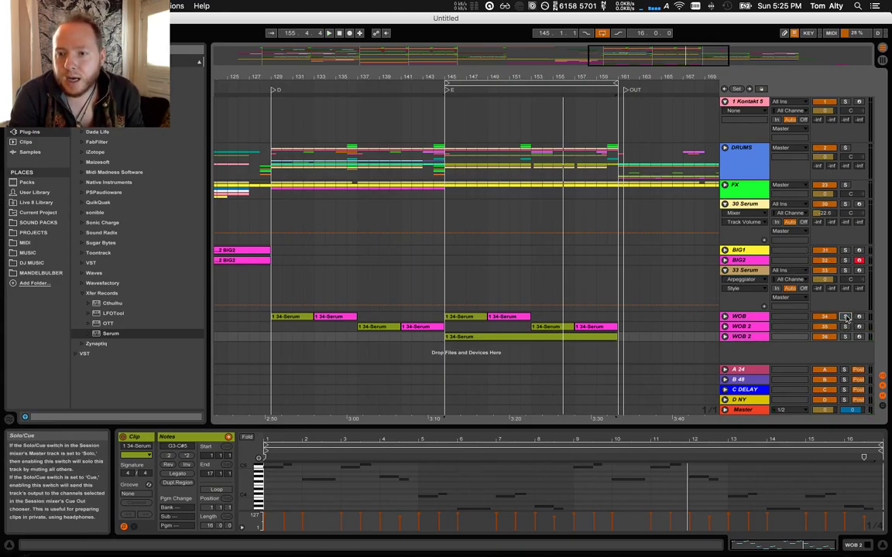
Fold the 33 Serum and 30 Serum tracks and expand the DRUMS group to show its individual tracks
{"action": "left_click", "coordinate": [724, 270]}
{"action": "left_click", "coordinate": [640, 252]}
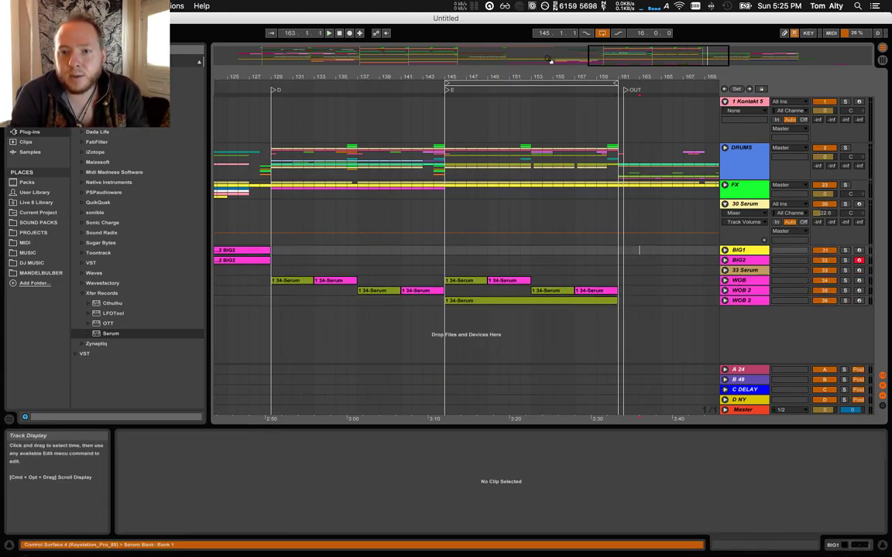
{"action": "left_click_drag", "start_coordinate": [555, 75], "coordinate": [548, 51]}
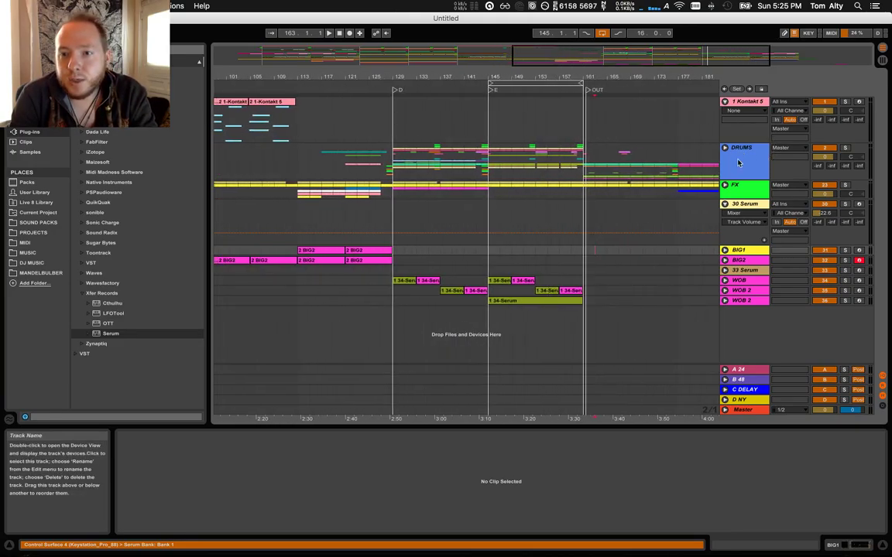
{"action": "left_click", "coordinate": [724, 203]}
{"action": "left_click", "coordinate": [725, 148]}
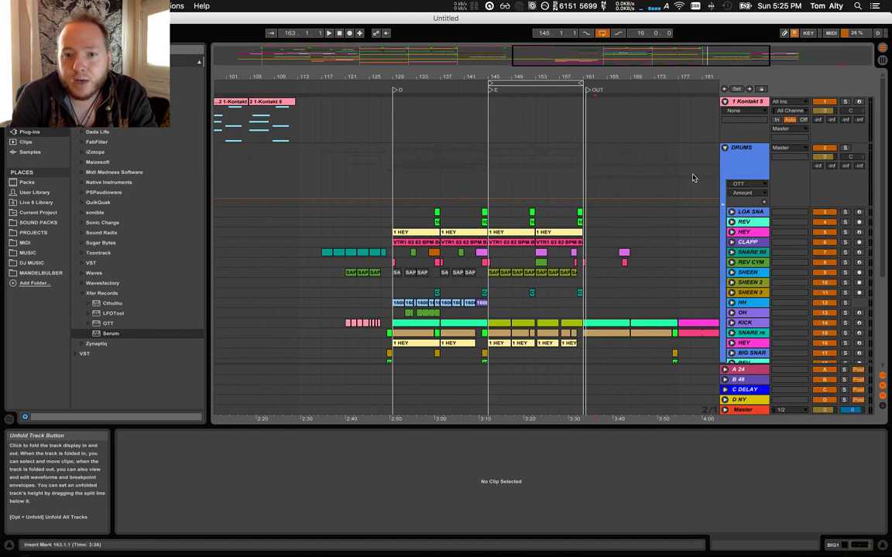
{"action": "scroll", "coordinate": [693, 178], "scroll_direction": "down", "scroll_amount": 5}
{"action": "scroll", "coordinate": [687, 187], "scroll_direction": "up", "scroll_amount": 5}
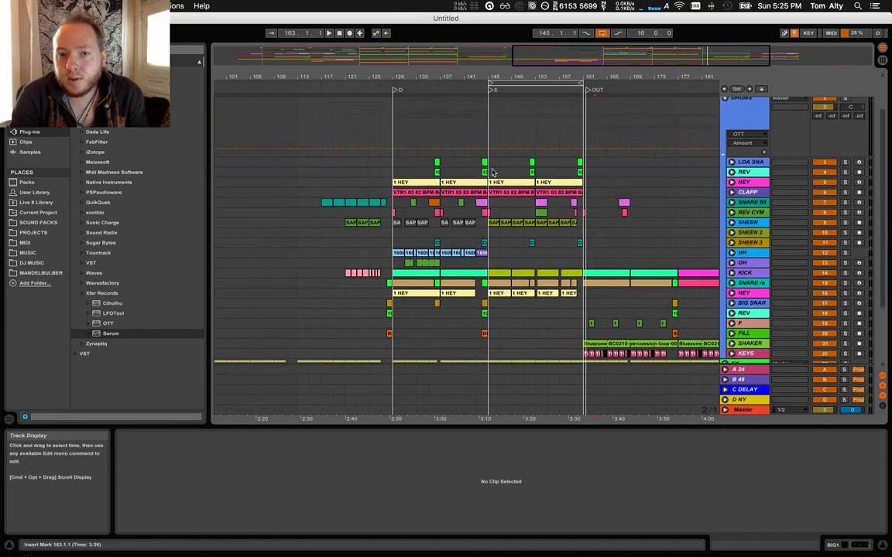
Play the arrangement from bar 129, the start of section D, while checking the drum clips
{"action": "left_click", "coordinate": [396, 165]}
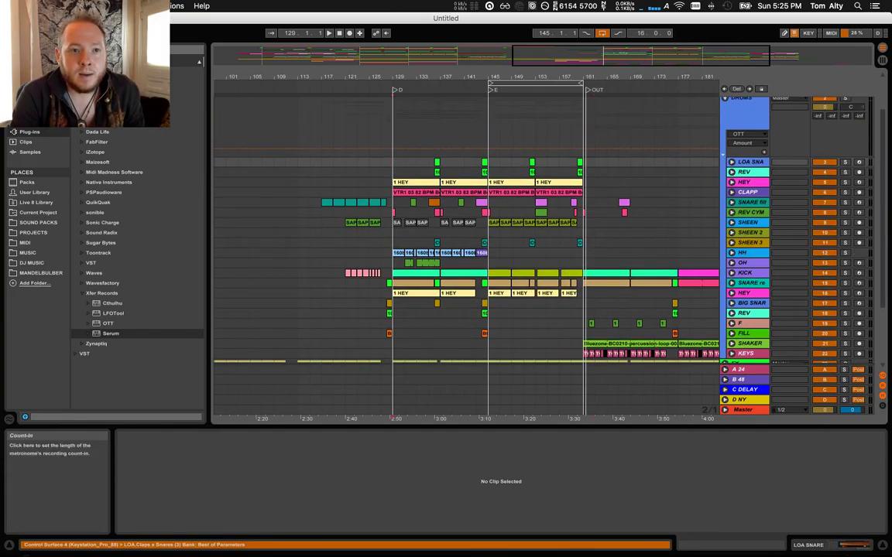
{"action": "key", "text": "space"}
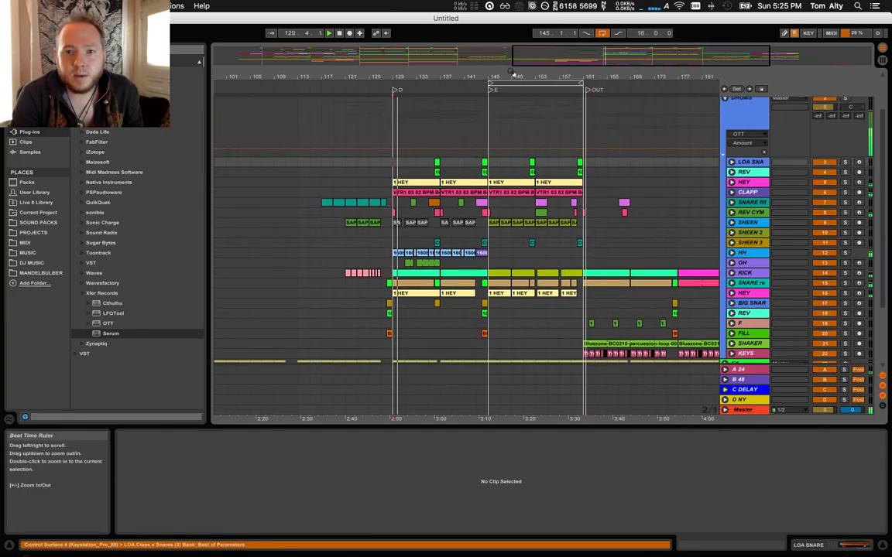
{"action": "left_click_drag", "start_coordinate": [513, 76], "coordinate": [514, 124]}
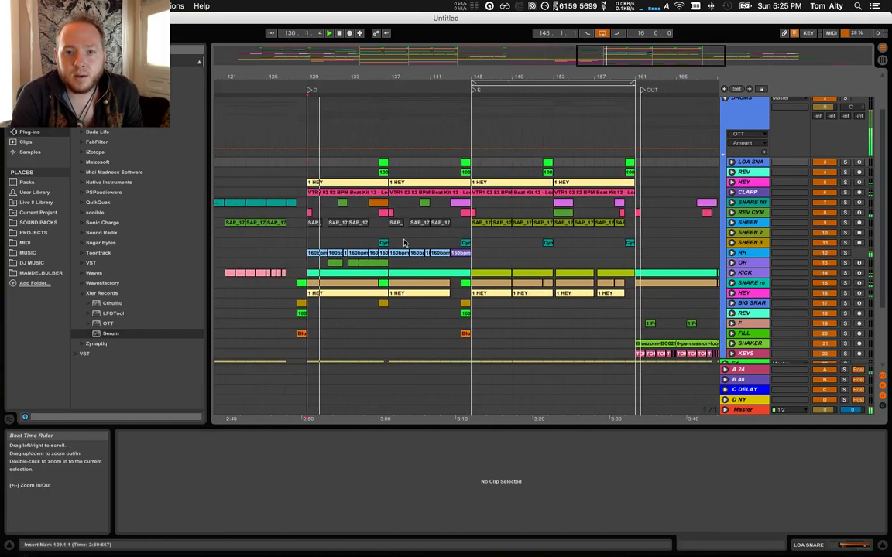
{"action": "left_click", "coordinate": [462, 254]}
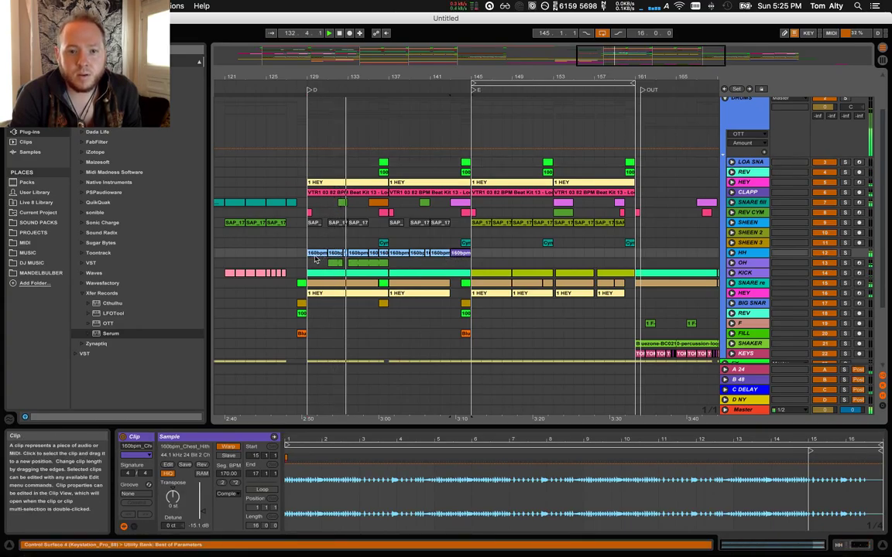
Duplicate the two SIREN BOU clips of section D into section E within the FX group, and fold the group again
{"action": "scroll", "coordinate": [328, 269], "scroll_direction": "down", "scroll_amount": 3}
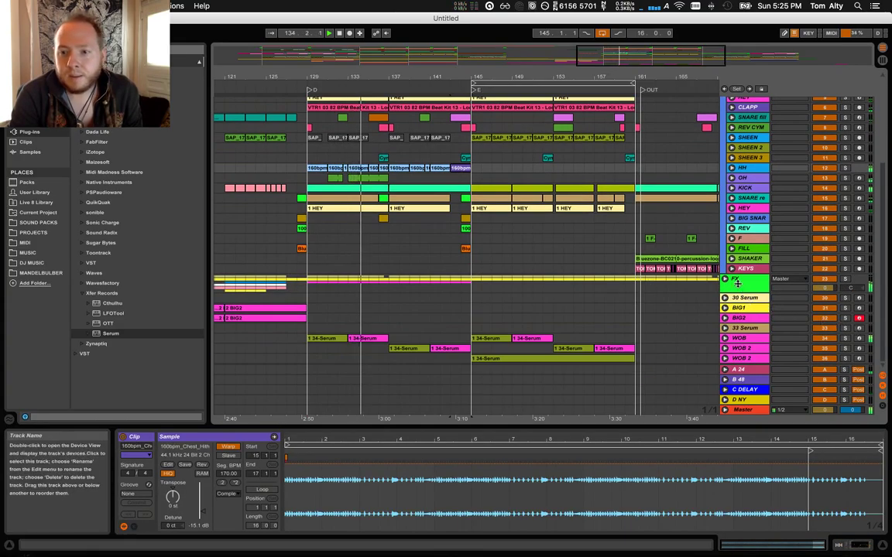
{"action": "left_click", "coordinate": [724, 278]}
{"action": "scroll", "coordinate": [464, 263], "scroll_direction": "down", "scroll_amount": 3}
{"action": "left_click", "coordinate": [332, 258]}
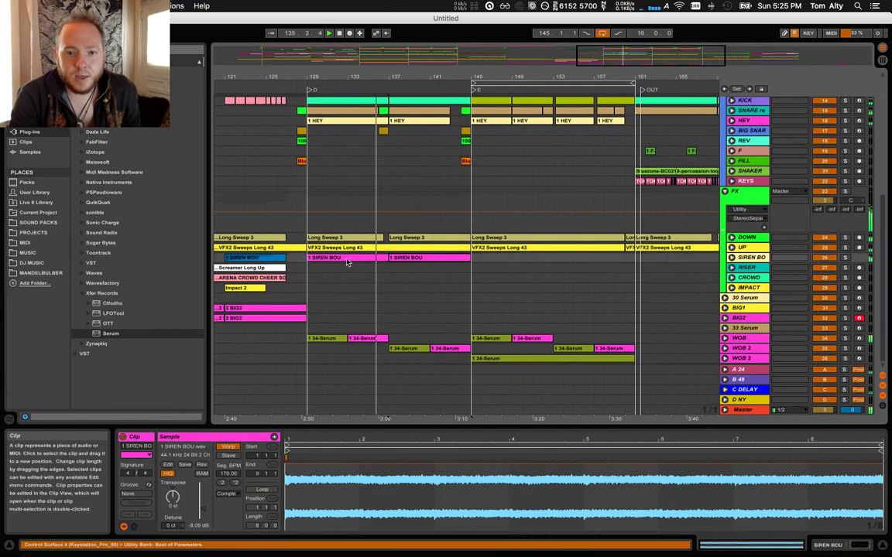
{"action": "scroll", "coordinate": [723, 302], "scroll_direction": "up", "scroll_amount": 4}
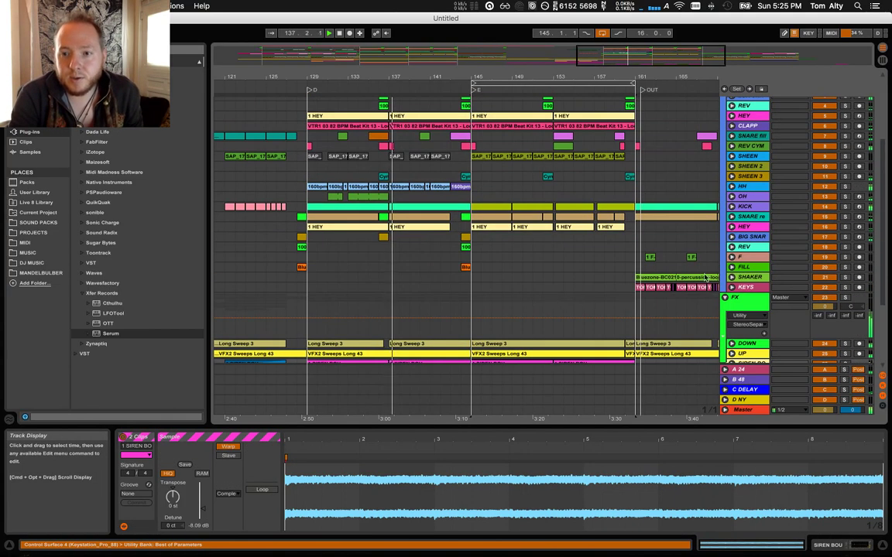
{"action": "left_click", "coordinate": [725, 297]}
Duplicate the HH clips of bars 129 to 145 so that they fill section E
{"action": "left_click", "coordinate": [512, 257]}
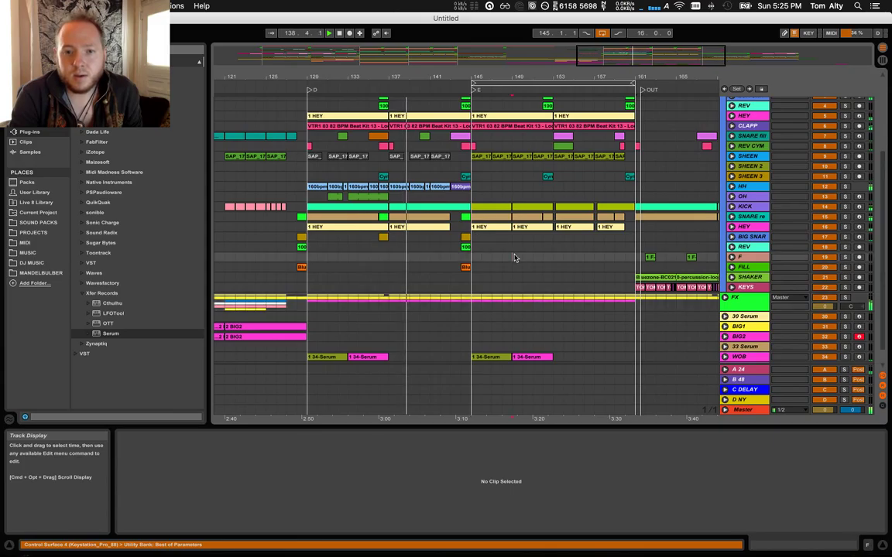
{"action": "scroll", "coordinate": [514, 261], "scroll_direction": "up", "scroll_amount": 1}
{"action": "scroll", "coordinate": [515, 261], "scroll_direction": "up", "scroll_amount": 1}
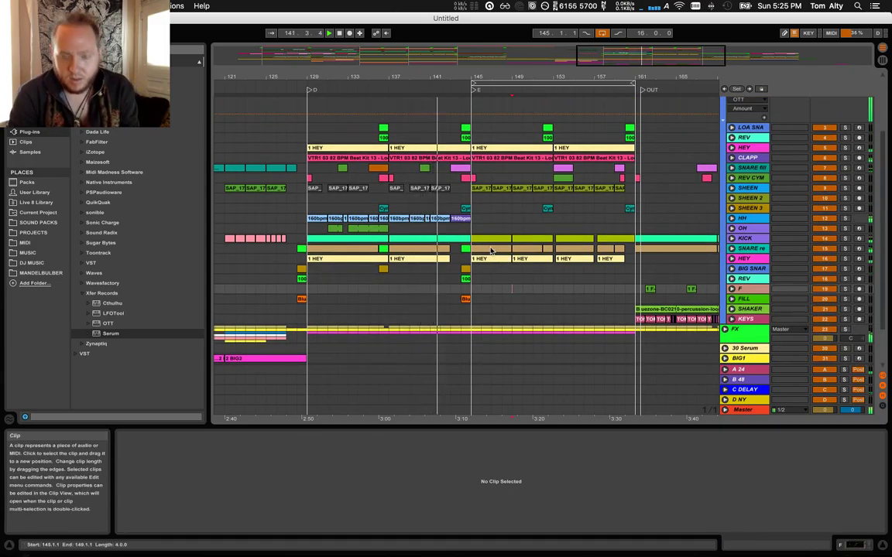
{"action": "key", "text": "XF86AudioLowerVolume"}
{"action": "left_click", "coordinate": [315, 220]}
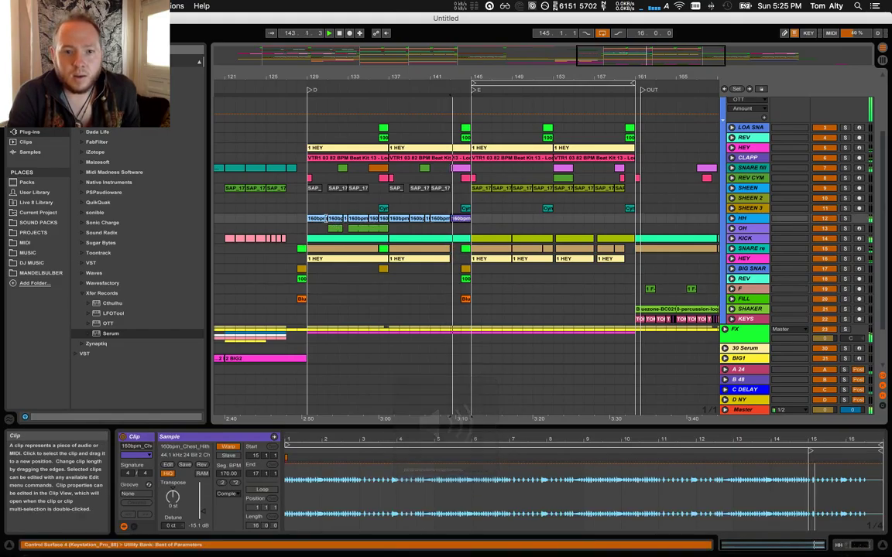
{"action": "key", "text": "super+d"}
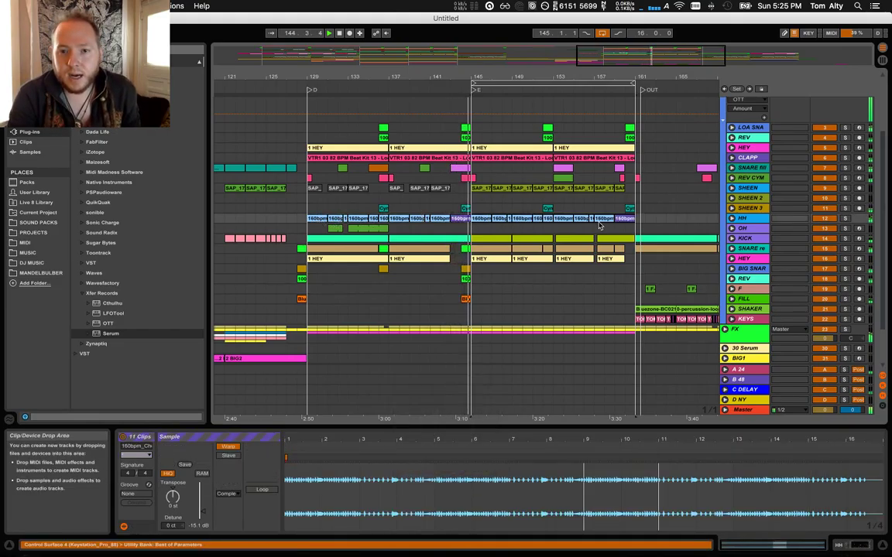
Inspect the HH track's waveforms across sections D and E, and fold the track again
{"action": "left_click", "coordinate": [732, 218]}
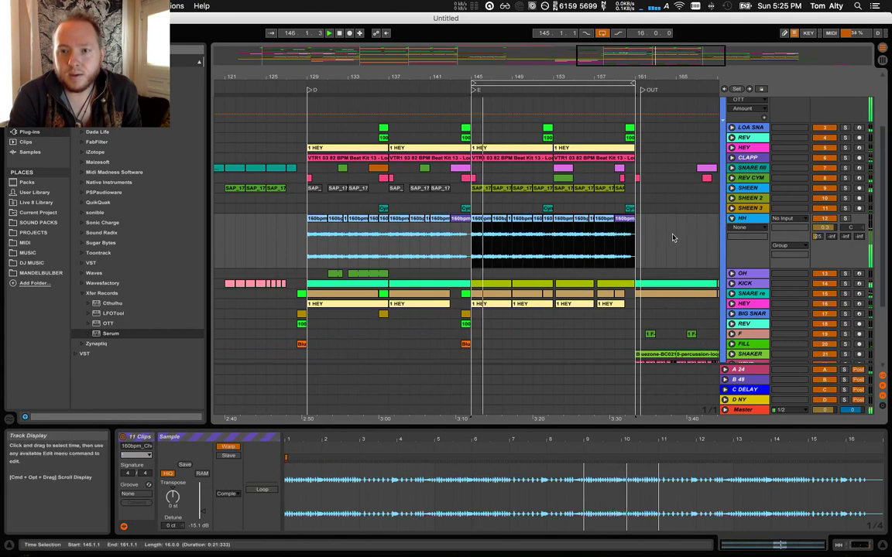
{"action": "left_click", "coordinate": [676, 237]}
{"action": "left_click_drag", "start_coordinate": [598, 83], "coordinate": [546, 178]}
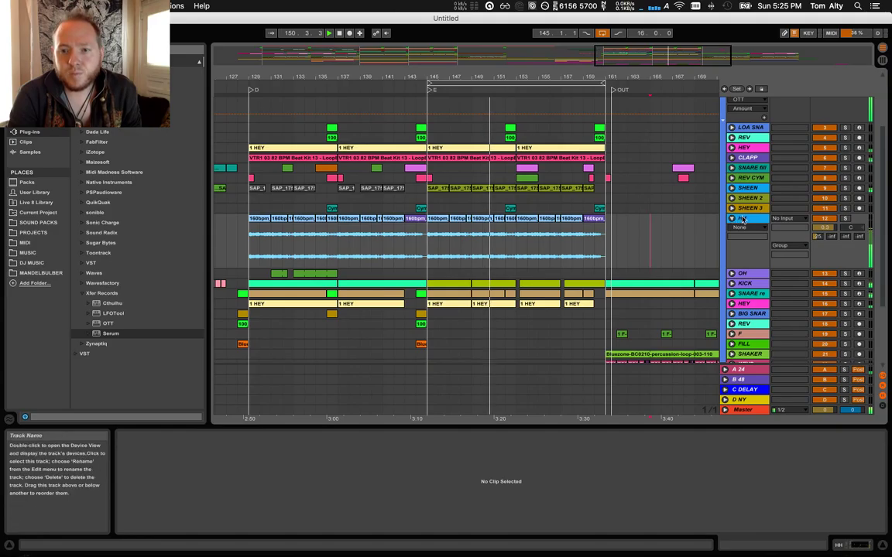
{"action": "left_click", "coordinate": [682, 229]}
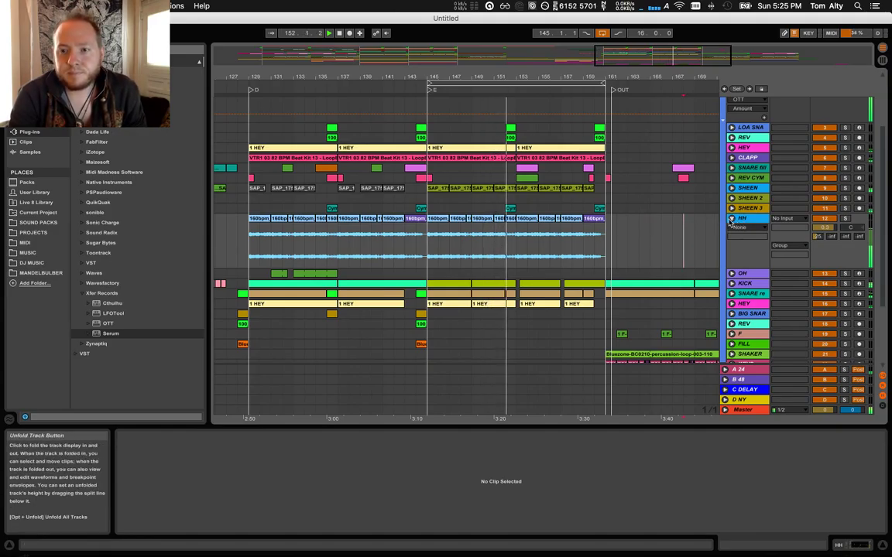
{"action": "left_click", "coordinate": [732, 218]}
{"action": "left_click", "coordinate": [651, 226]}
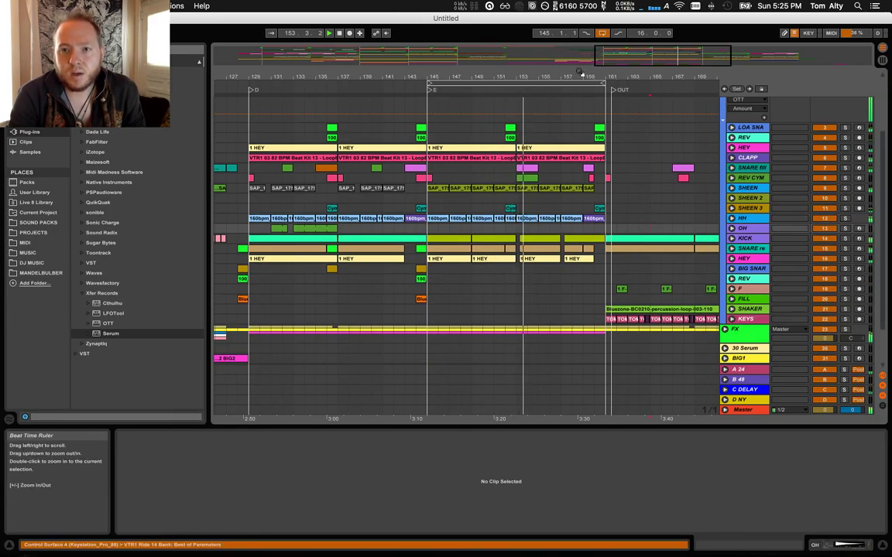
Stop playback, hide the clip detail view and fold the DRUMS group
{"action": "left_click_drag", "start_coordinate": [583, 76], "coordinate": [571, 101]}
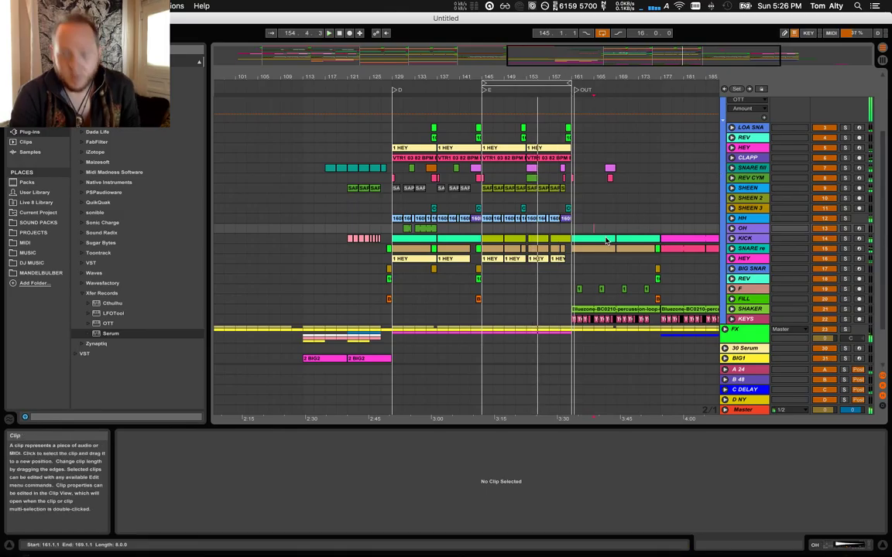
{"action": "key", "text": "super+alt+l"}
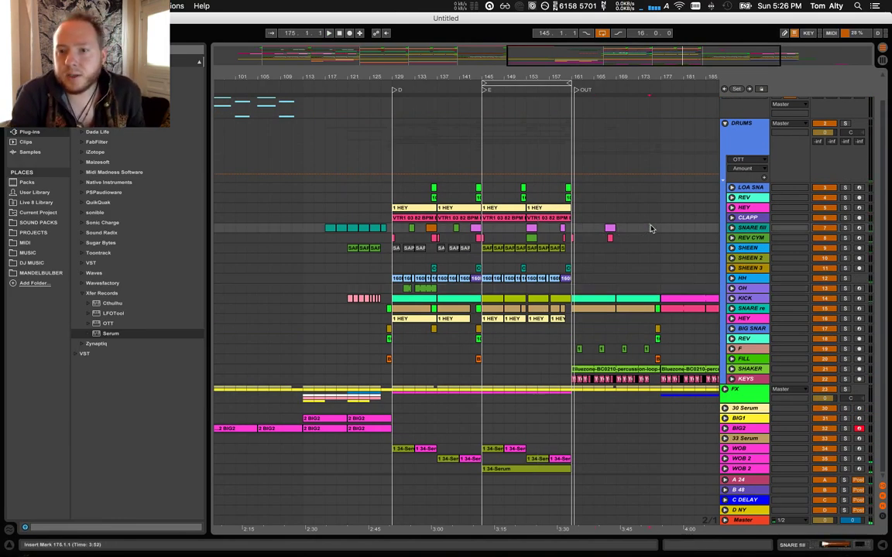
{"action": "scroll", "coordinate": [662, 225], "scroll_direction": "up", "scroll_amount": 2}
{"action": "left_click", "coordinate": [726, 148]}
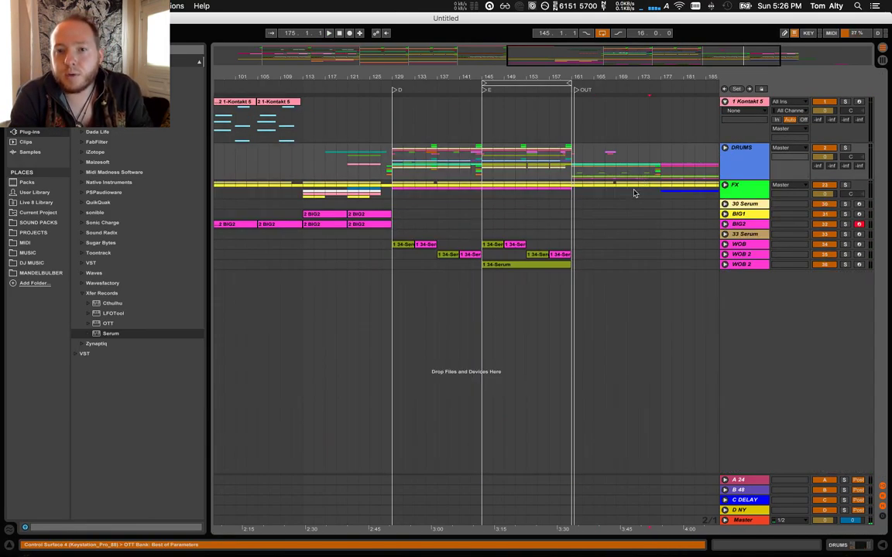
Copy the two BIG2 clips of bars 113 to 129 to bar 161 on the BIG2 track, at the start of the OUT section
{"action": "left_click_drag", "start_coordinate": [530, 77], "coordinate": [591, 77]}
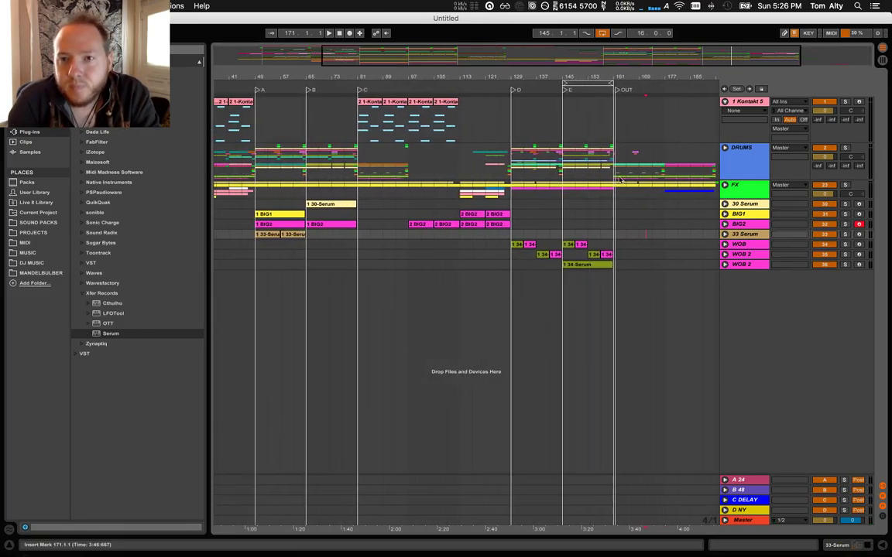
{"action": "left_click", "coordinate": [615, 223]}
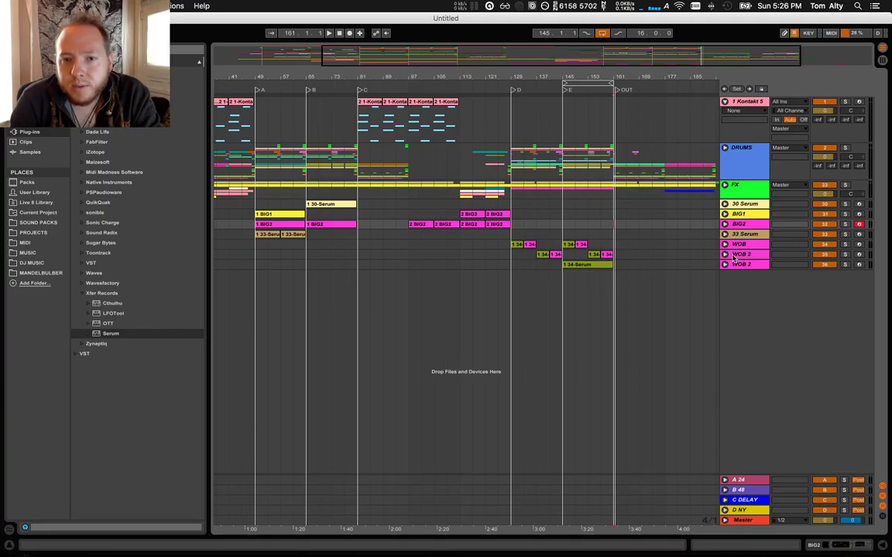
{"action": "left_click", "coordinate": [500, 226]}
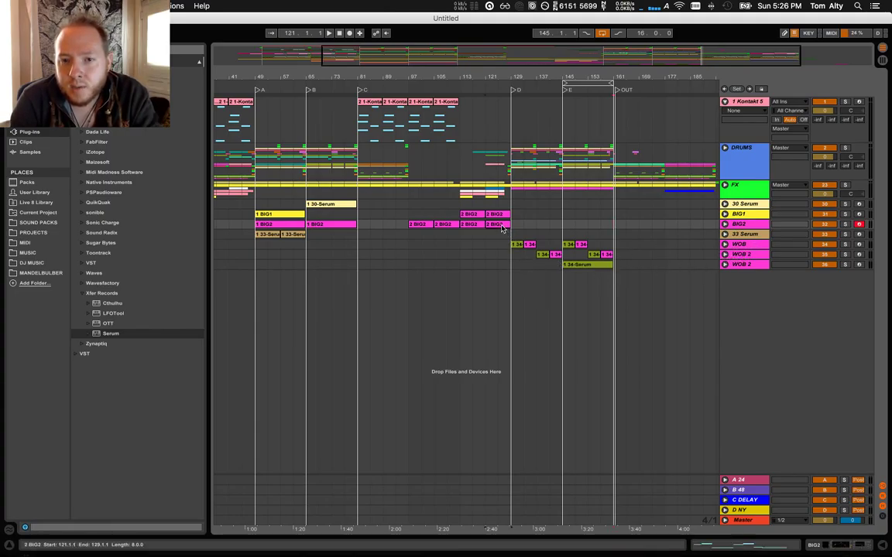
{"action": "left_click", "coordinate": [476, 226], "text": "shift"}
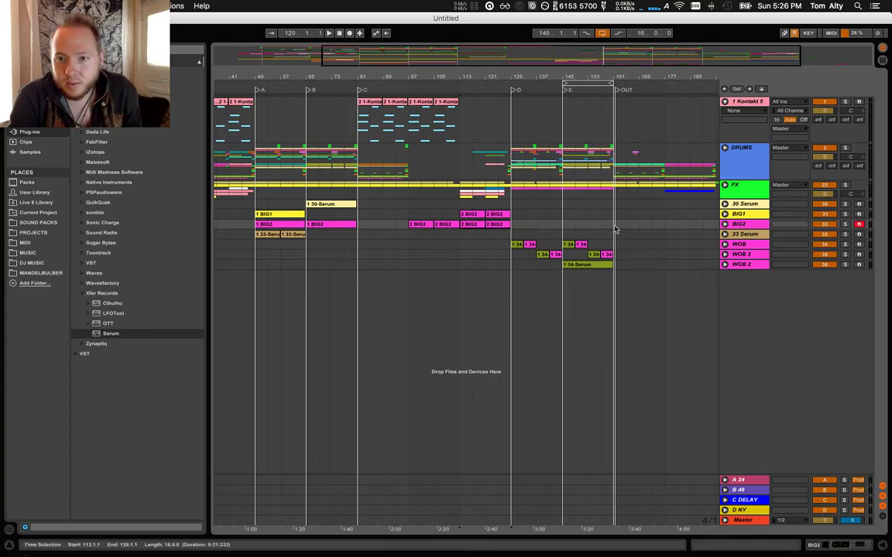
{"action": "key", "text": "super+d"}
{"action": "left_click", "coordinate": [675, 245]}
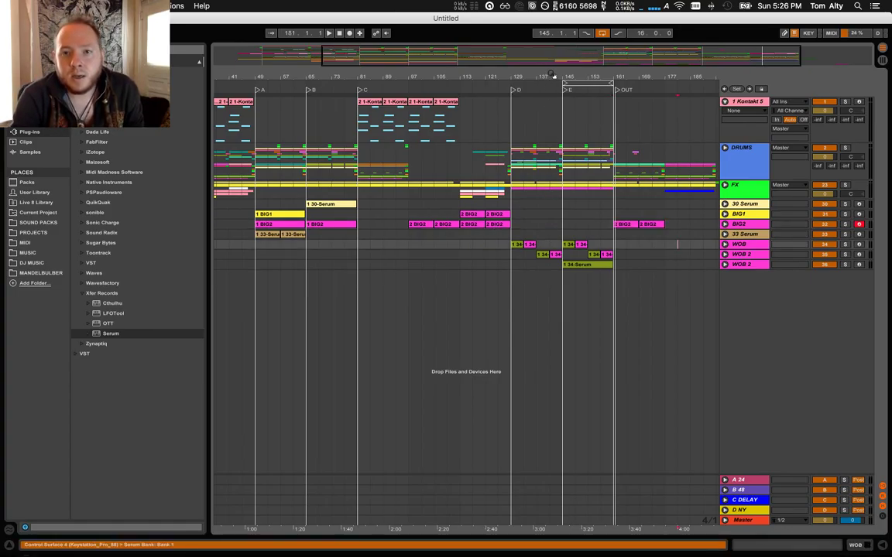
Unfold the DRUMS group and delete the drum and FX clips of bars 161 to 177 at the start of the OUT section
{"action": "left_click_drag", "start_coordinate": [552, 75], "coordinate": [445, 82]}
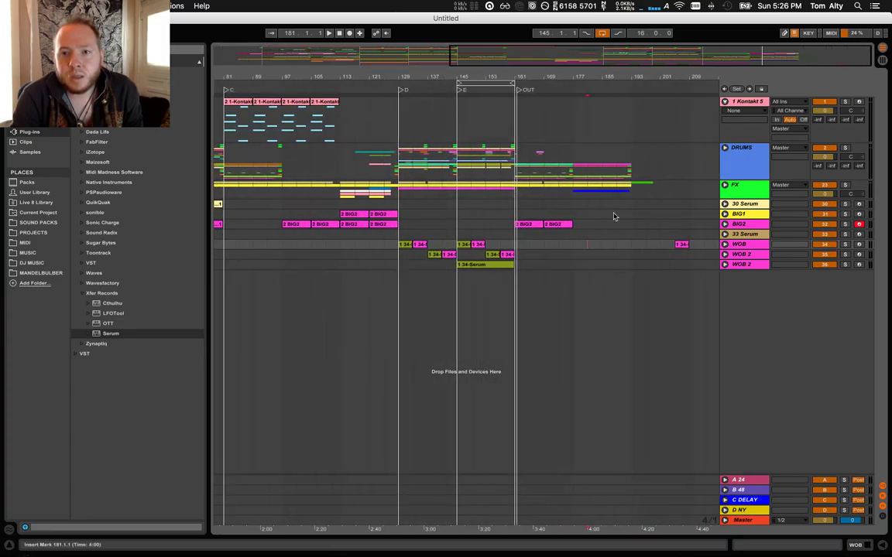
{"action": "left_click", "coordinate": [725, 148]}
{"action": "scroll", "coordinate": [662, 312], "scroll_direction": "down", "scroll_amount": 1}
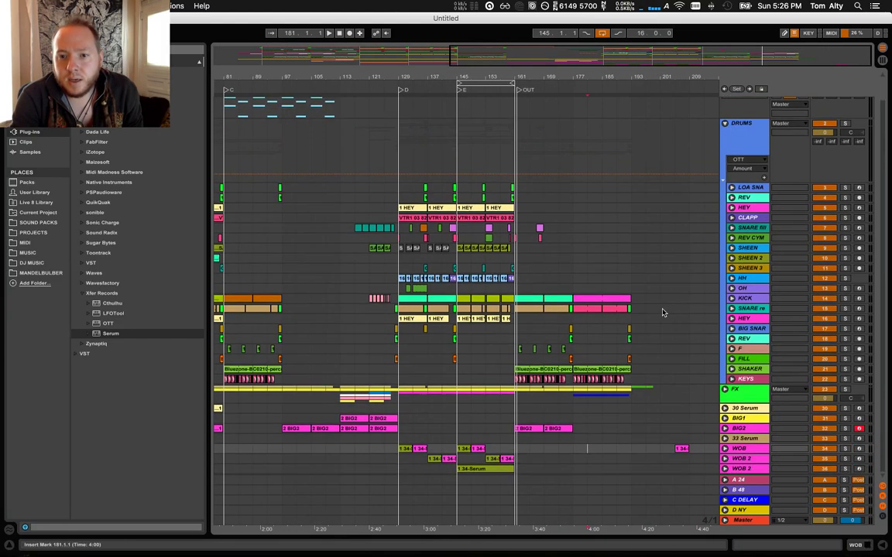
{"action": "left_click_drag", "start_coordinate": [572, 401], "coordinate": [518, 318]}
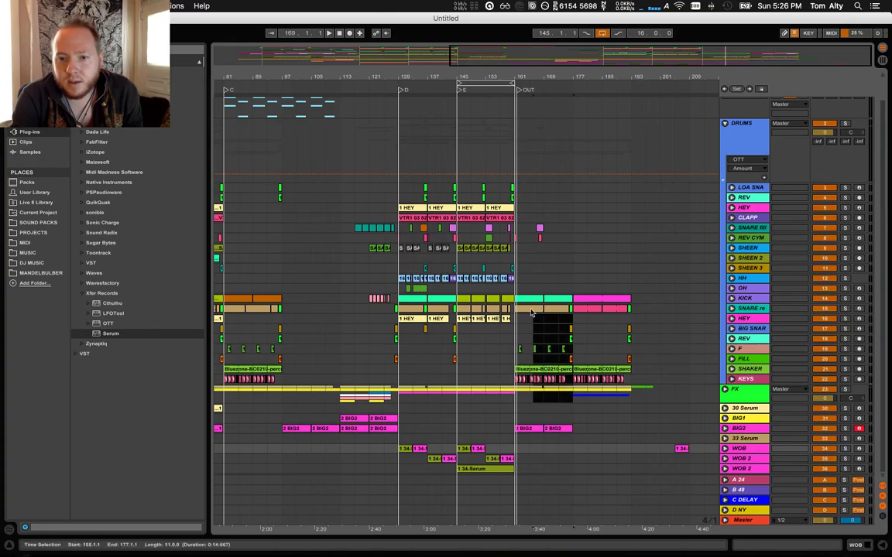
{"action": "key", "text": "Delete"}
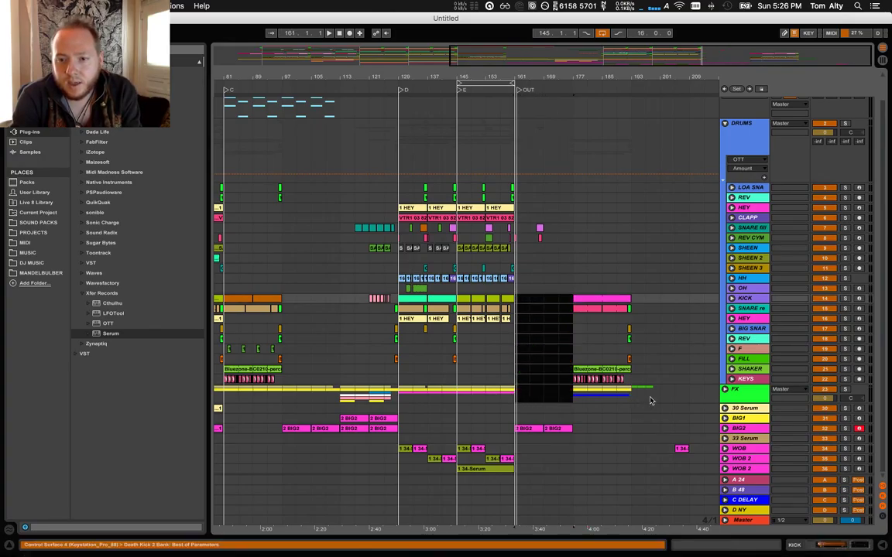
Move the remaining drum and FX clips from bar 177 to bar 161, and fold the DRUMS group and the Kontakt 5 track
{"action": "mouse_move", "coordinate": [651, 401]}
{"action": "left_mouse_down"}
{"action": "mouse_move", "coordinate": [654, 392]}
{"action": "mouse_move", "coordinate": [580, 299]}
{"action": "mouse_move", "coordinate": [517, 300]}
{"action": "left_mouse_up"}
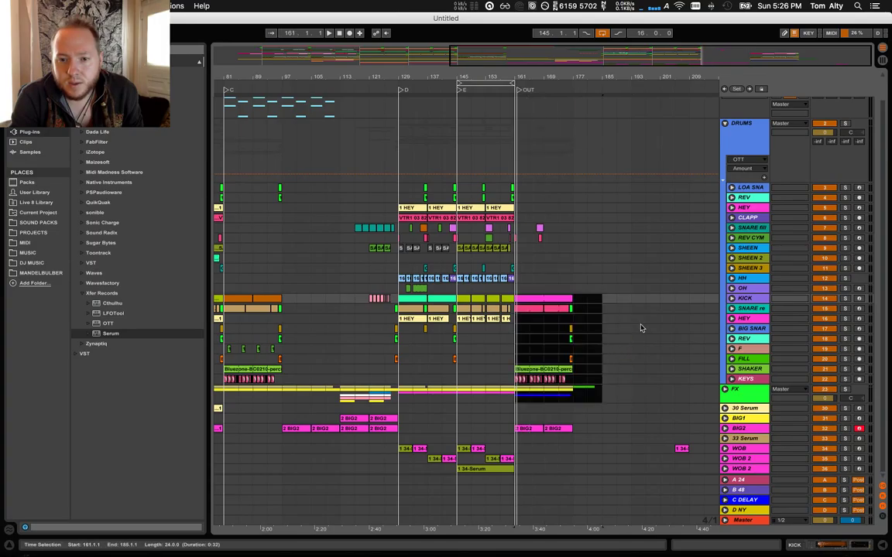
{"action": "left_click", "coordinate": [641, 329]}
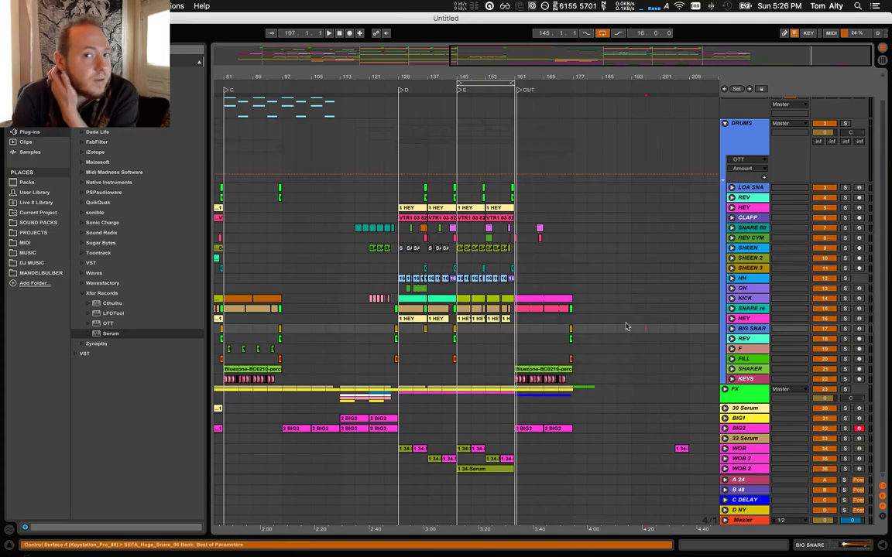
{"action": "left_click_drag", "start_coordinate": [482, 73], "coordinate": [611, 57]}
{"action": "left_click", "coordinate": [726, 124]}
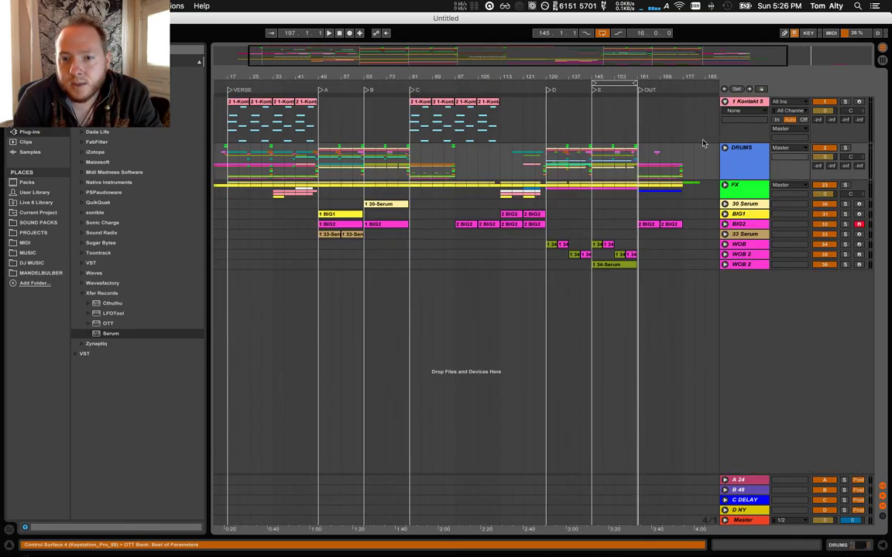
{"action": "left_click", "coordinate": [725, 102]}
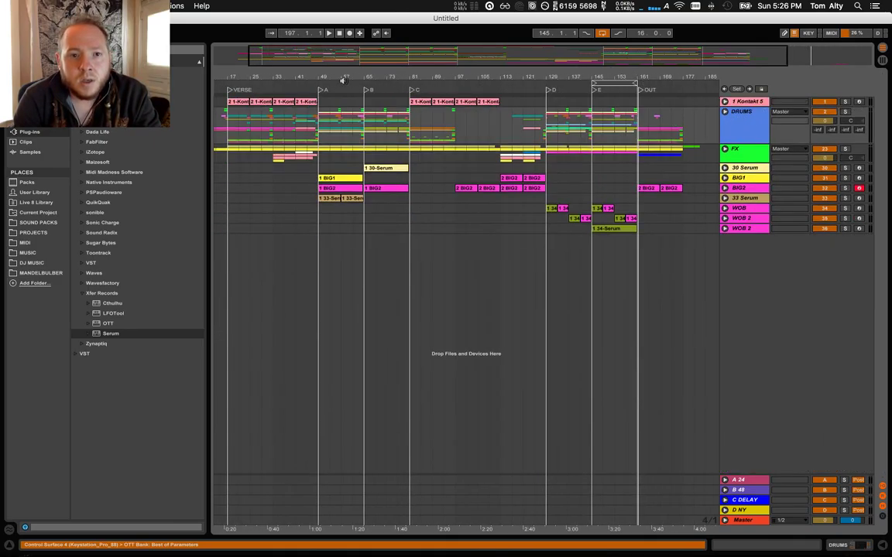
Review the whole arrangement and play the song into section A
{"action": "left_click_drag", "start_coordinate": [322, 75], "coordinate": [664, 154]}
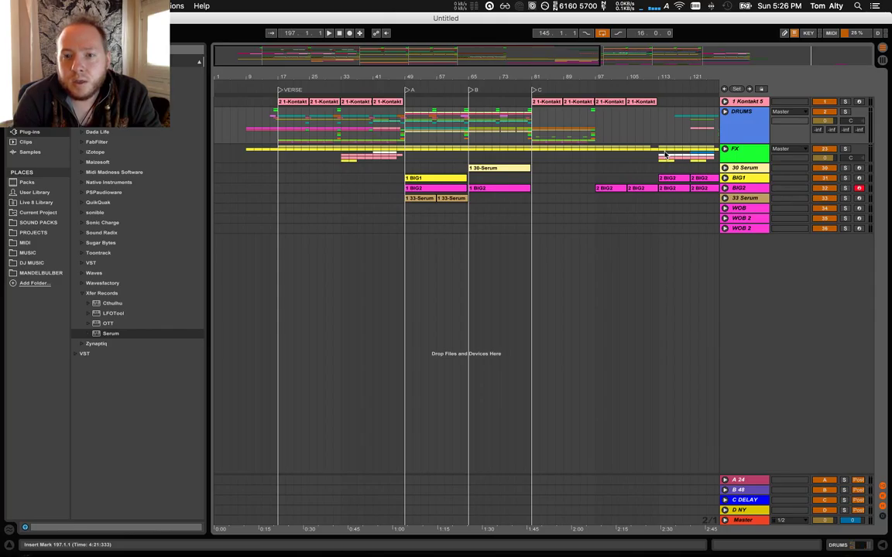
{"action": "left_click_drag", "start_coordinate": [536, 80], "coordinate": [469, 79]}
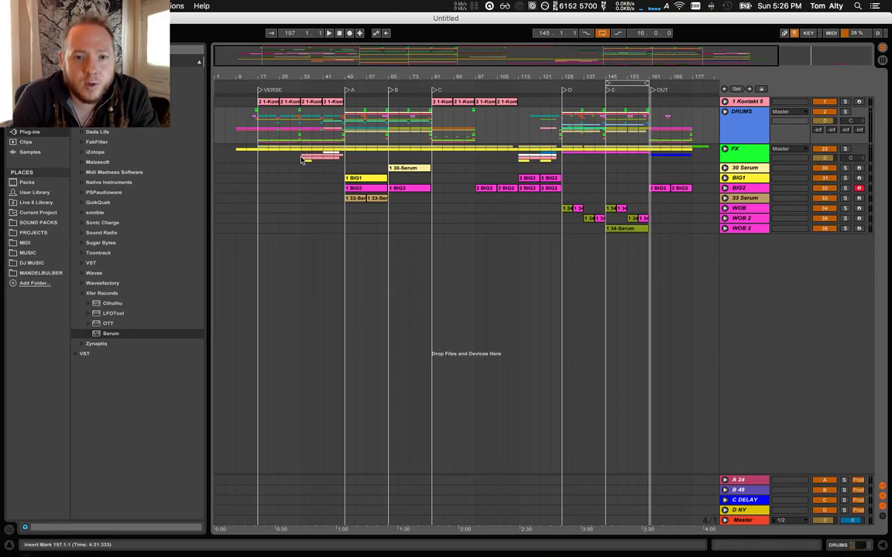
{"action": "left_click", "coordinate": [280, 168]}
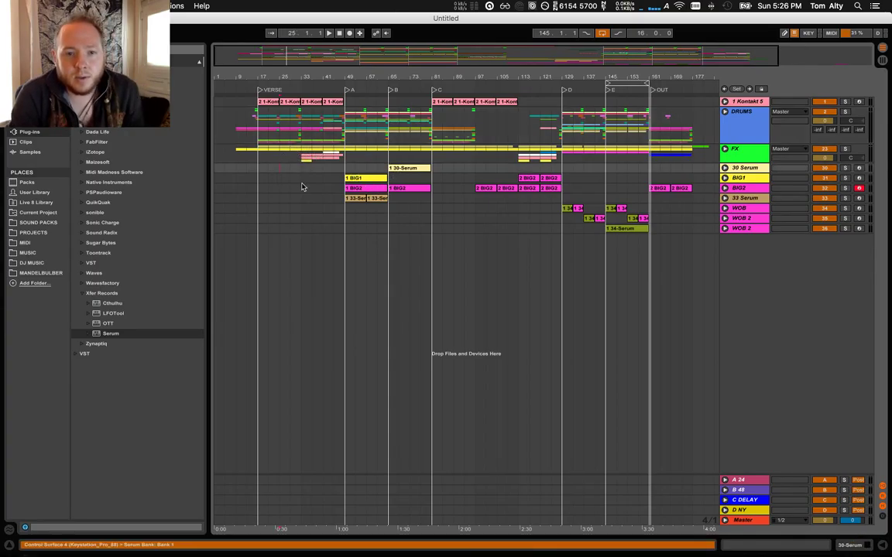
{"action": "key", "text": "space"}
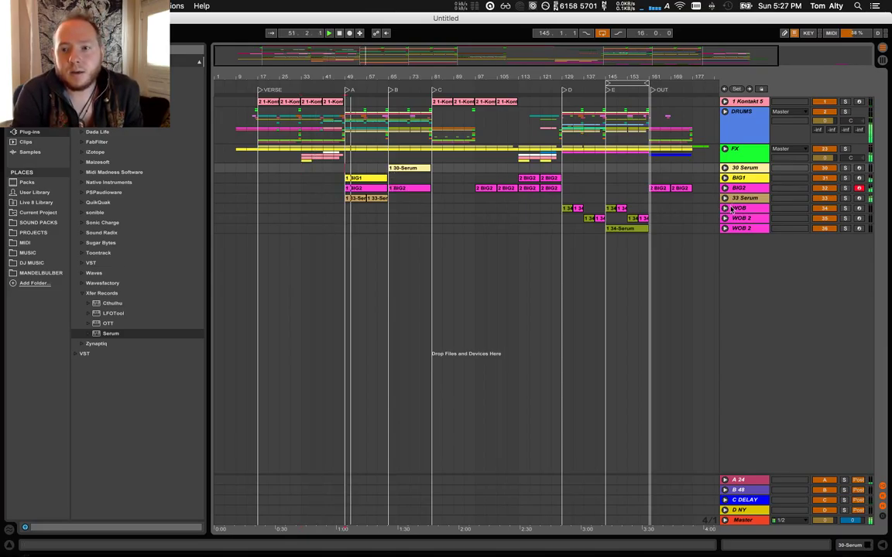
Open the Serum synth window of the 33 Serum track
{"action": "left_click", "coordinate": [455, 197]}
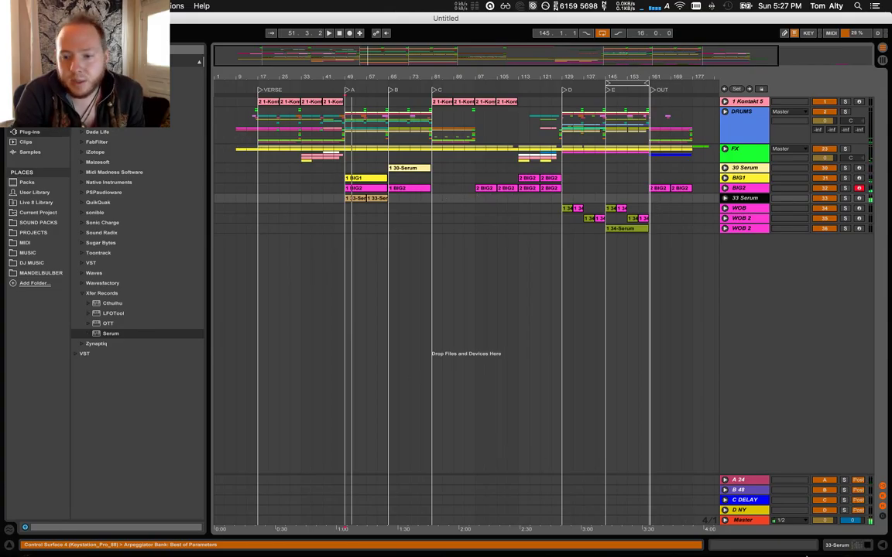
{"action": "left_click", "coordinate": [842, 547]}
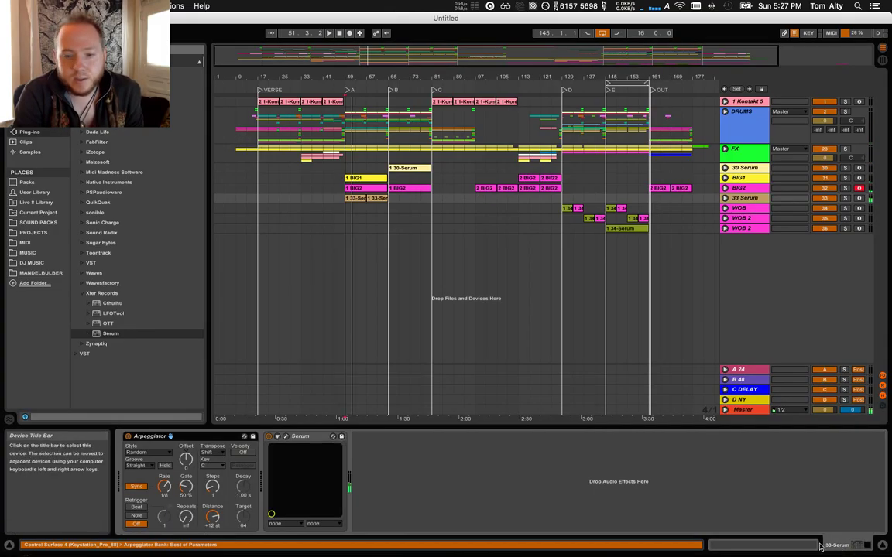
{"action": "left_click", "coordinate": [286, 437]}
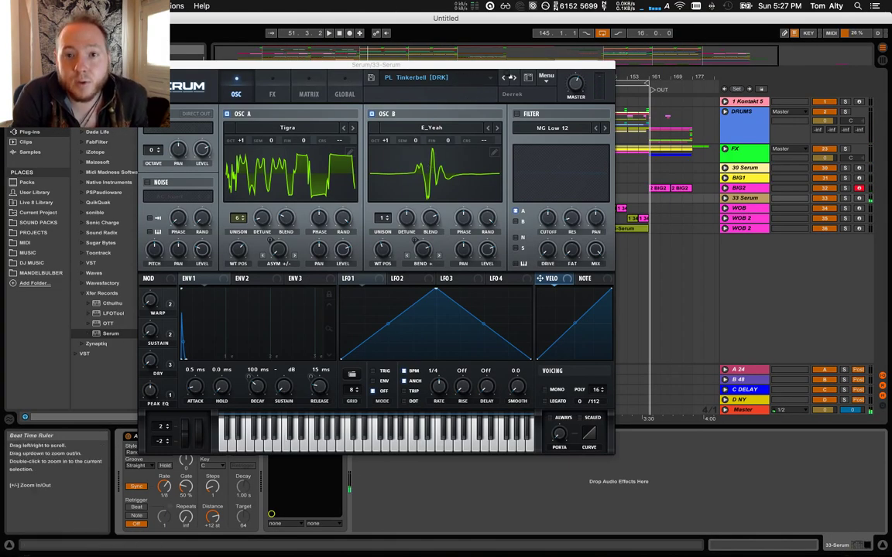
Audition Serum's Plucked presets backwards from PL Tinkerbell during playback of section A, and select PL Pluto
{"action": "left_click", "coordinate": [501, 79]}
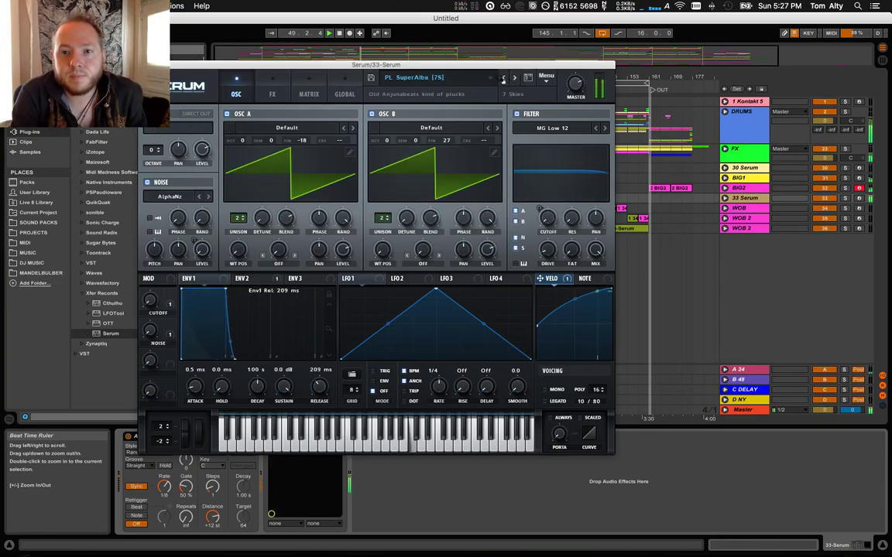
{"action": "left_click", "coordinate": [503, 79]}
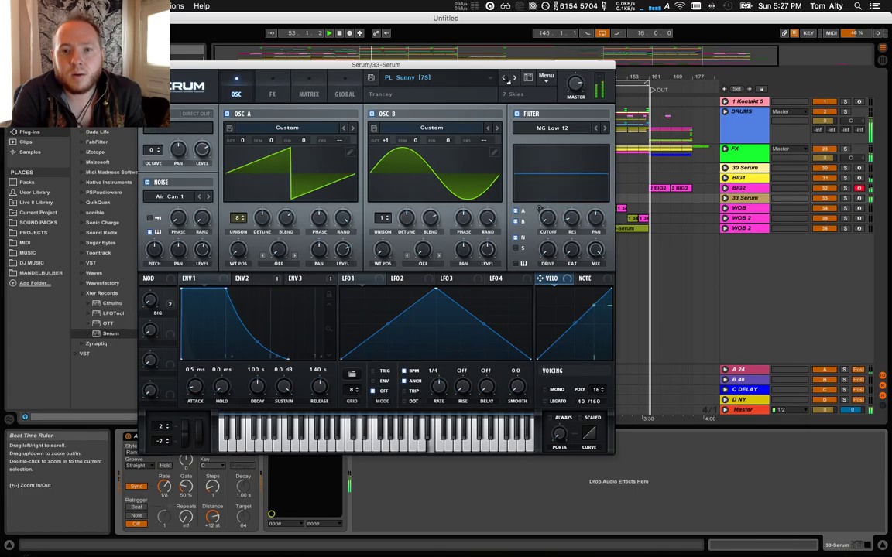
{"action": "left_click", "coordinate": [514, 79]}
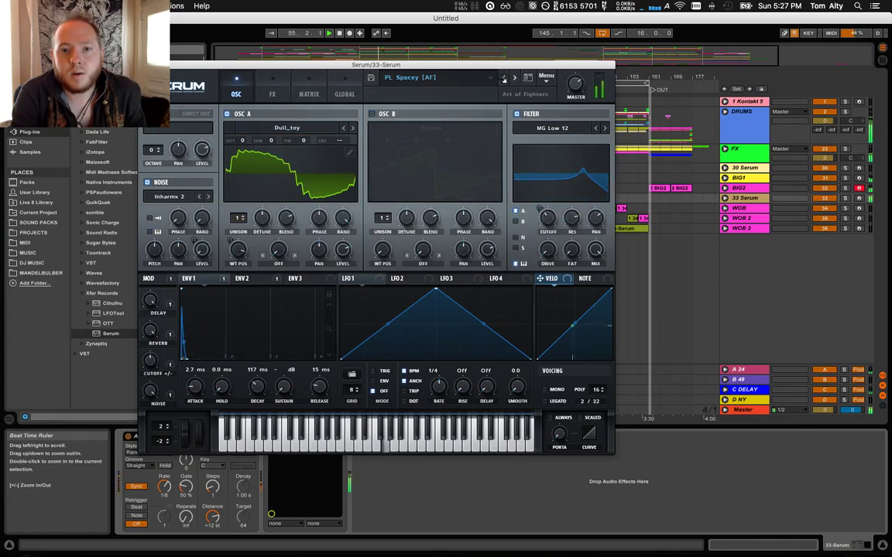
{"action": "left_click", "coordinate": [510, 78]}
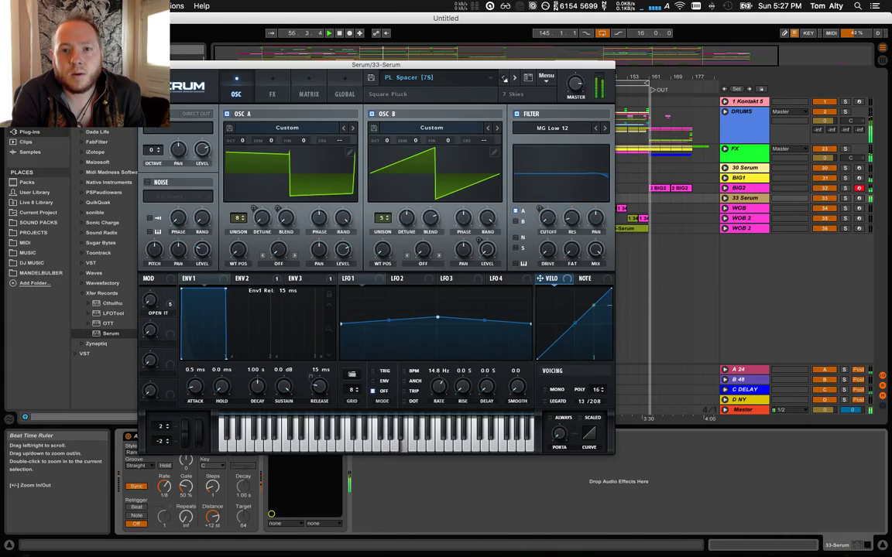
{"action": "left_click", "coordinate": [503, 78]}
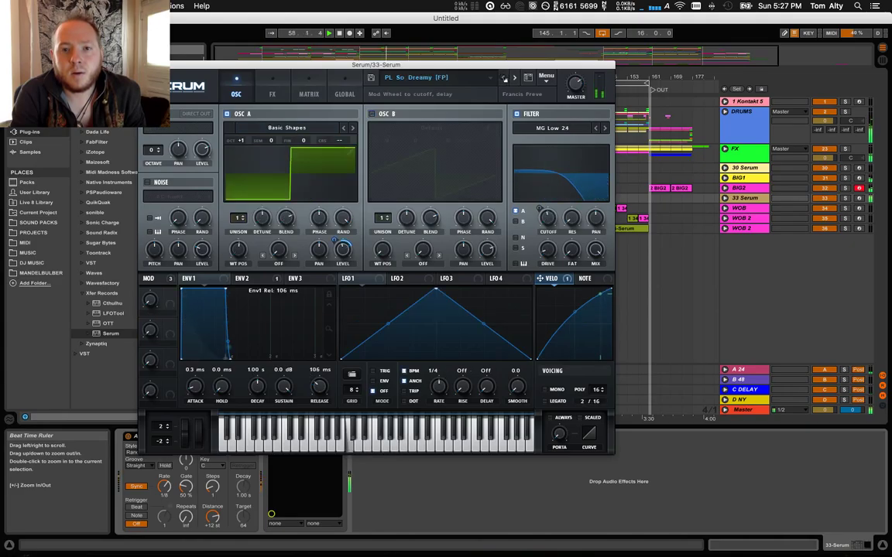
{"action": "left_click", "coordinate": [504, 78]}
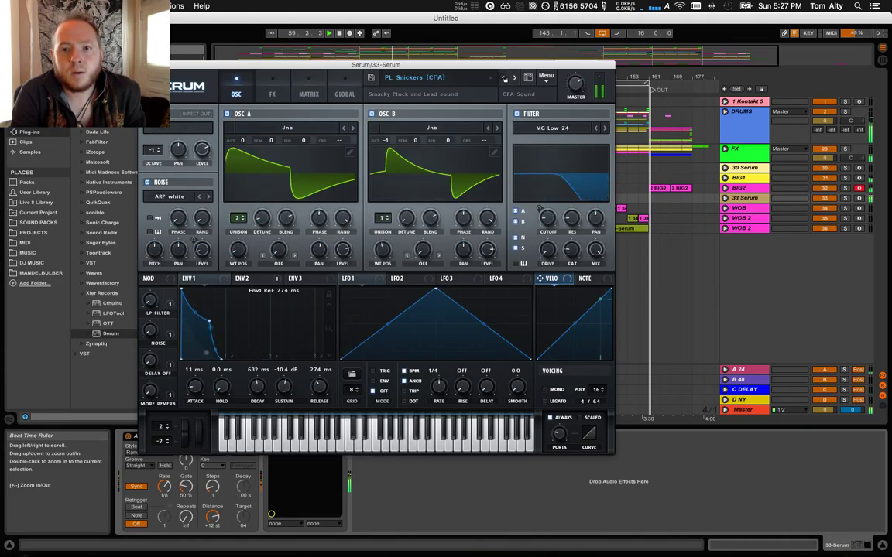
{"action": "left_click", "coordinate": [504, 78]}
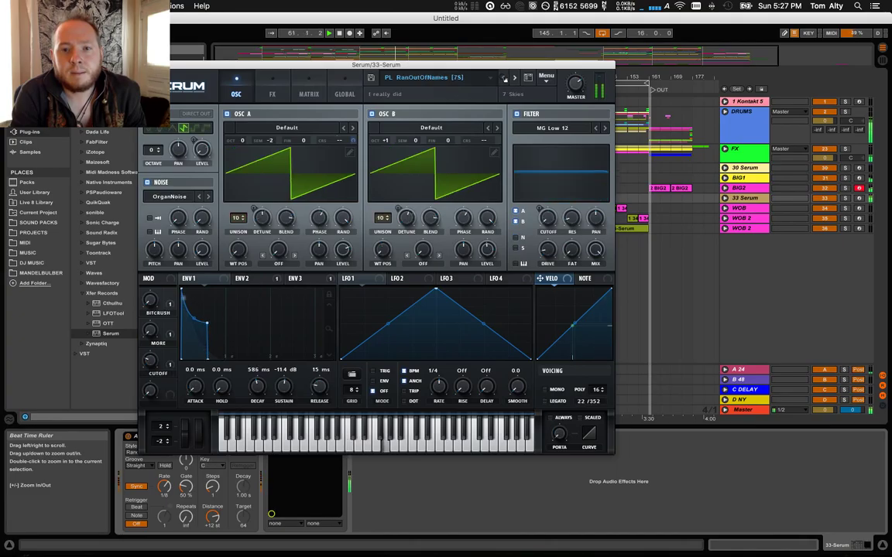
{"action": "left_click", "coordinate": [504, 79]}
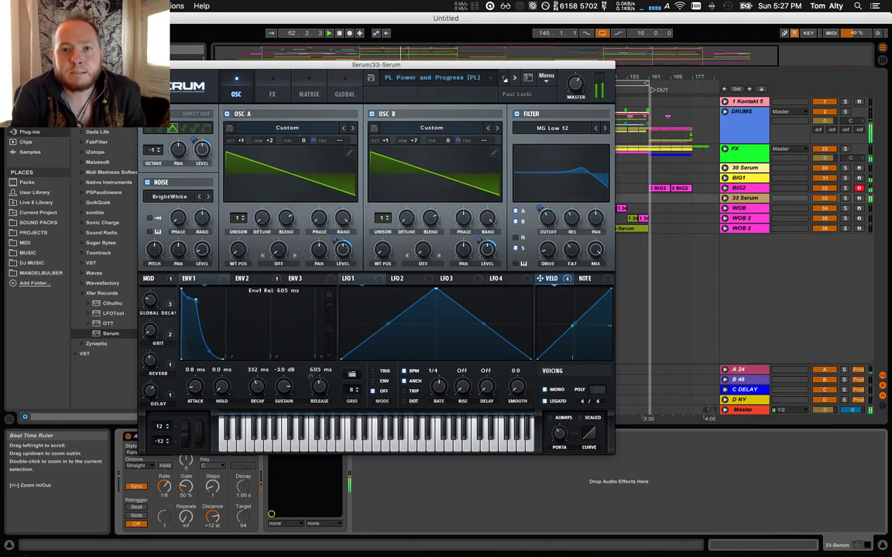
{"action": "left_click", "coordinate": [504, 78]}
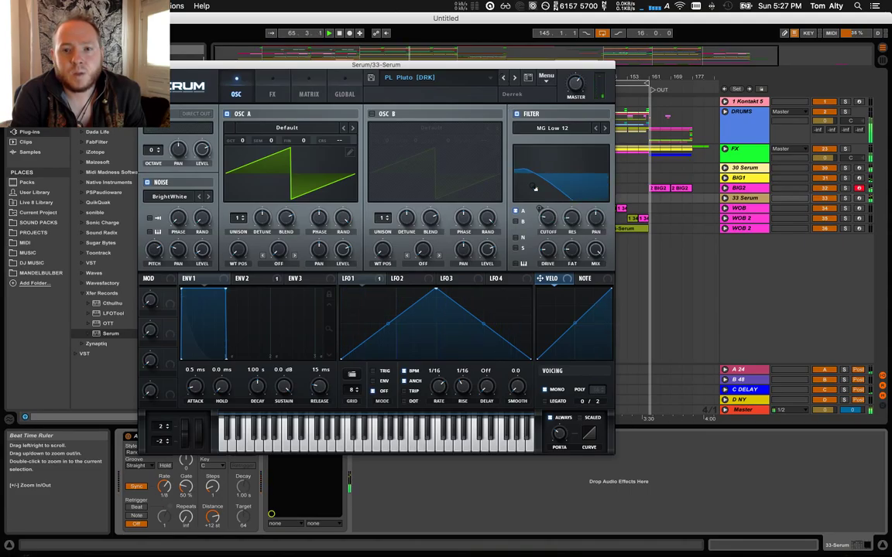
{"action": "left_click", "coordinate": [503, 78]}
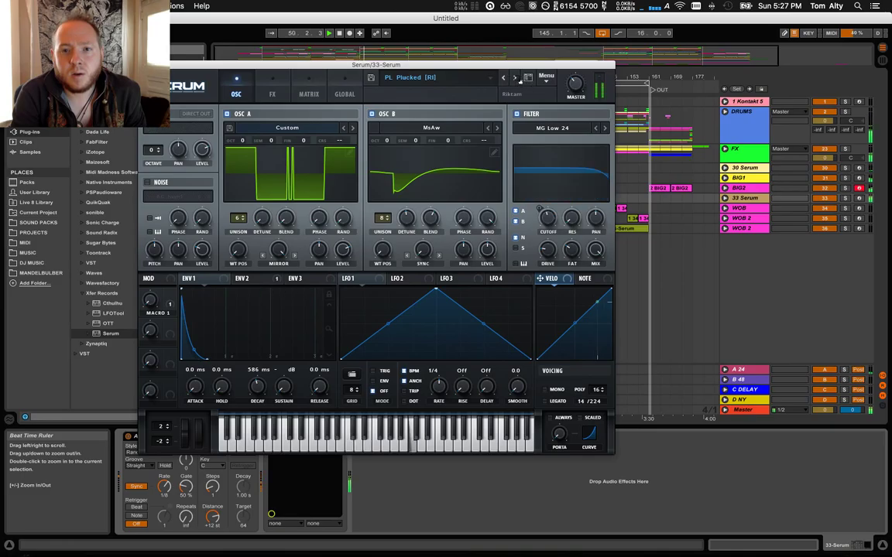
{"action": "left_click", "coordinate": [514, 77]}
Lower the filter cutoff of the PL Pluto preset, close the synth window and stop playback
{"action": "left_click_drag", "start_coordinate": [547, 219], "coordinate": [556, 280]}
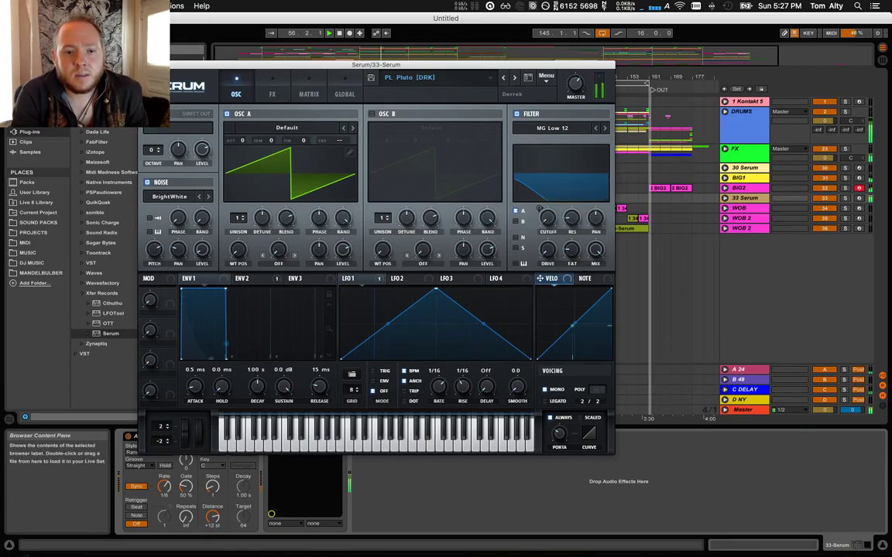
{"action": "left_click", "coordinate": [145, 64]}
{"action": "key", "text": "space"}
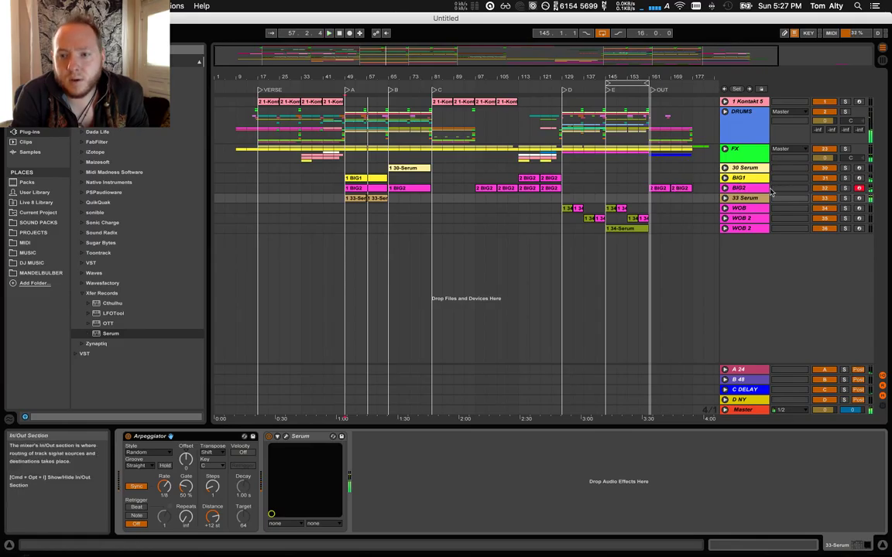
Reopen Serum on the 33 Serum track and load the PL Cry Baby preset from the Tropical_Bliss bank
{"action": "left_click", "coordinate": [762, 197]}
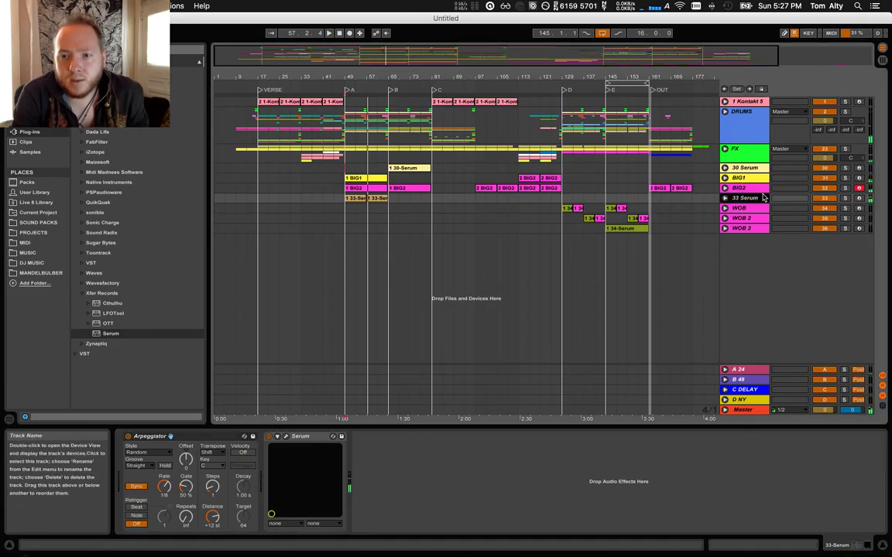
{"action": "left_click", "coordinate": [285, 436]}
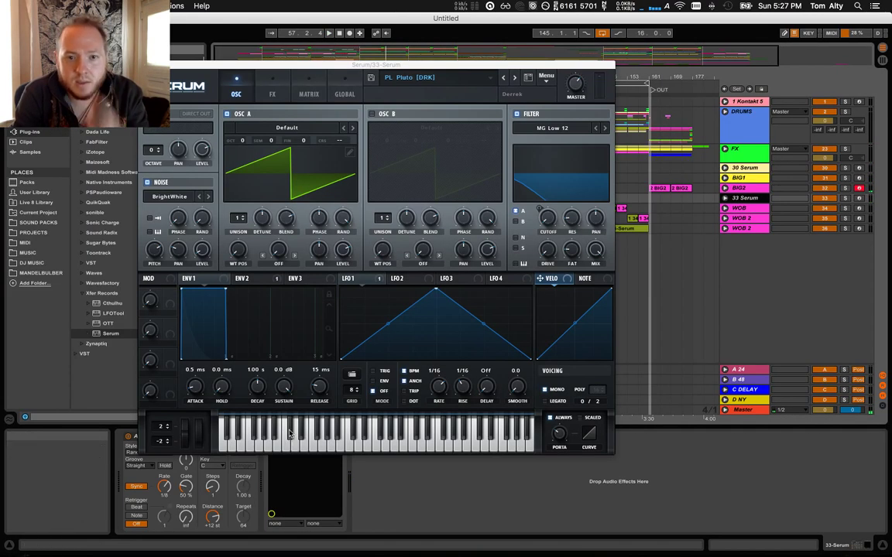
{"action": "left_click", "coordinate": [477, 78]}
{"action": "mouse_move", "coordinate": [490, 289]}
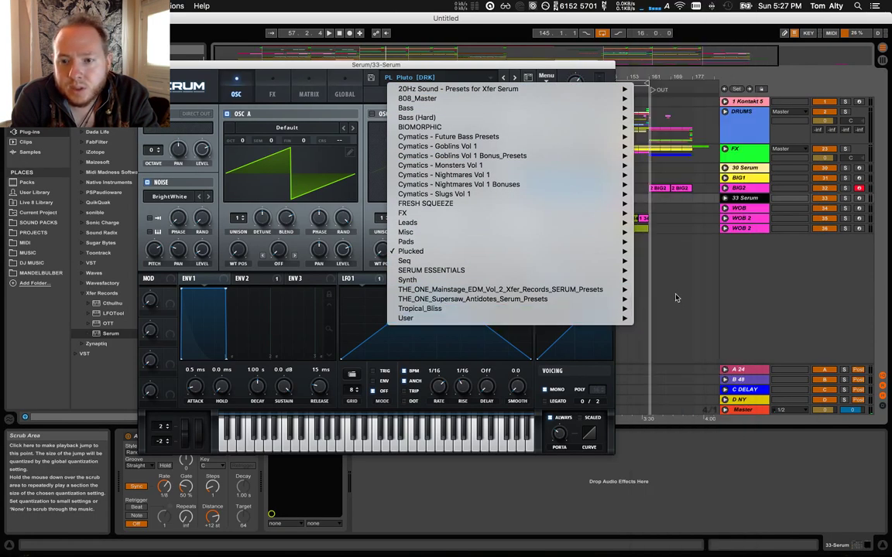
{"action": "mouse_move", "coordinate": [596, 309]}
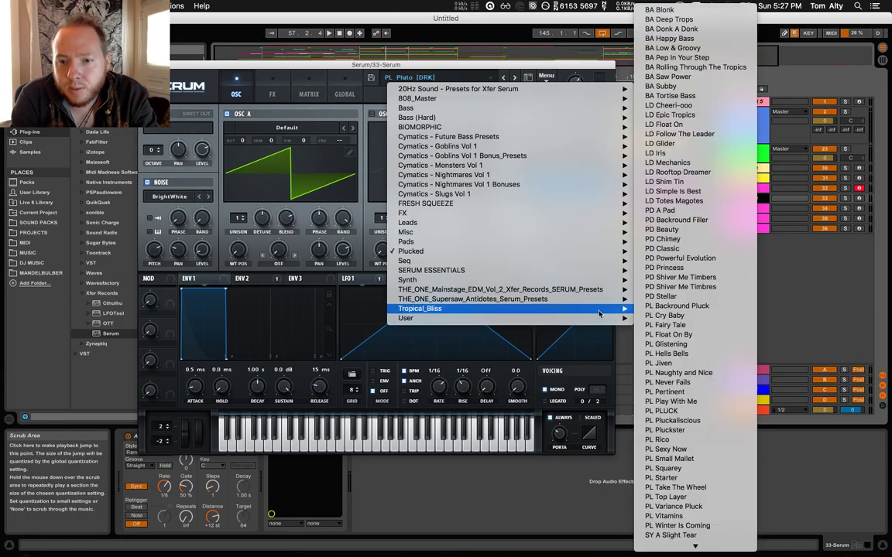
{"action": "left_click", "coordinate": [680, 316]}
Audition the Tropical_Bliss pluck presets forward from PL Cry Baby to PL Play With Me during playback, and close the synth window
{"action": "key", "text": "space"}
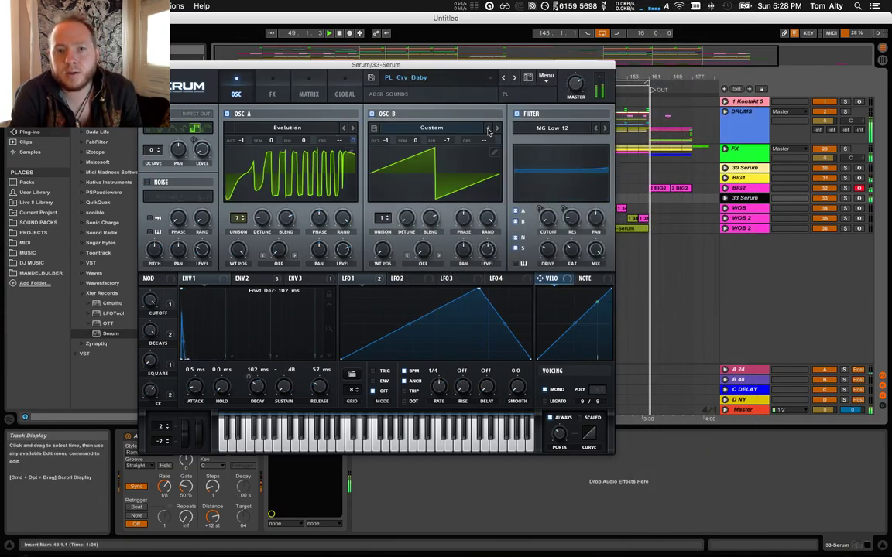
{"action": "left_click", "coordinate": [515, 79]}
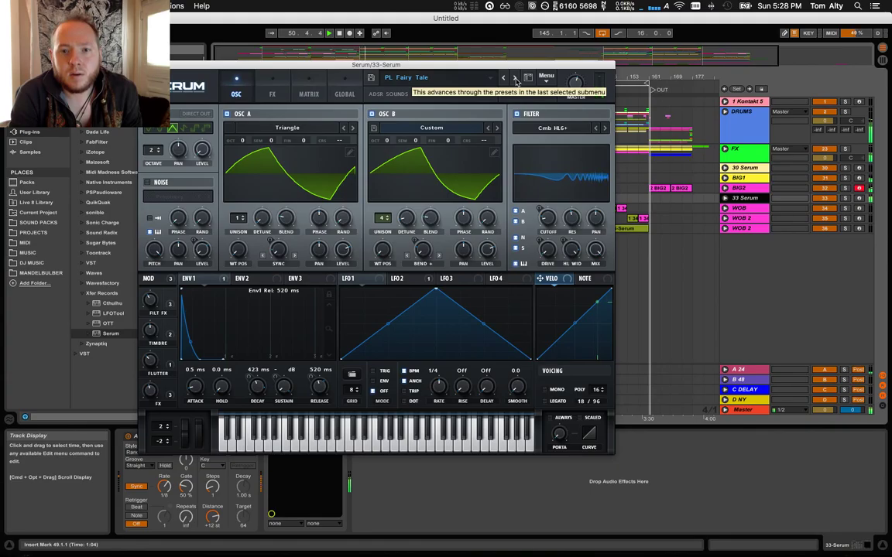
{"action": "left_click", "coordinate": [515, 79]}
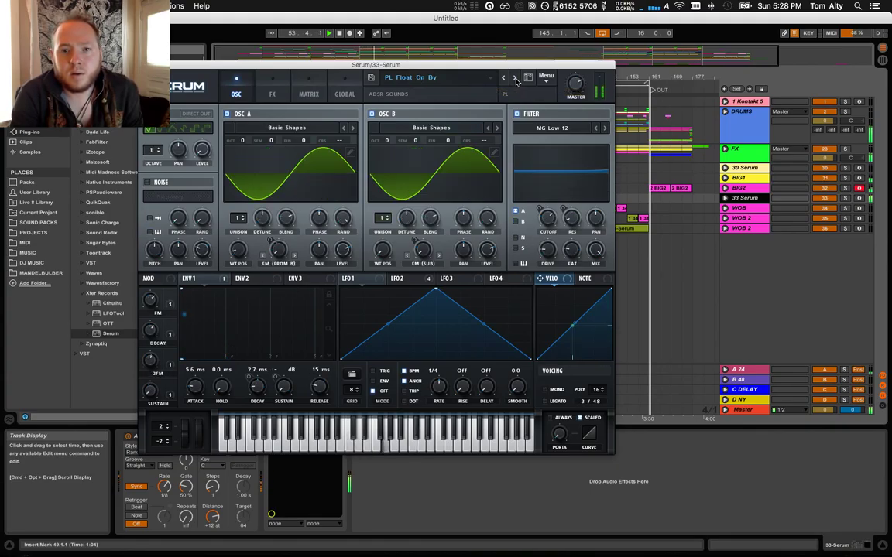
{"action": "left_click", "coordinate": [516, 79]}
{"action": "left_click", "coordinate": [516, 79]}
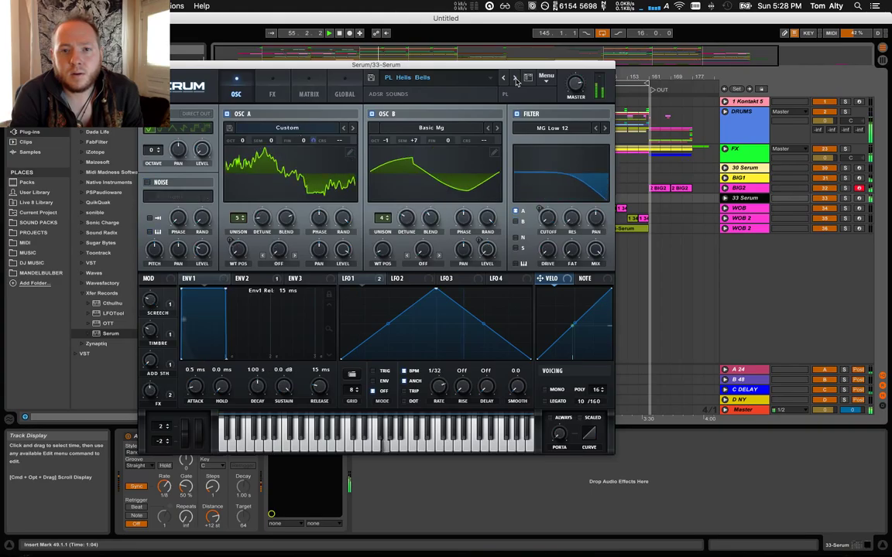
{"action": "left_click", "coordinate": [516, 79]}
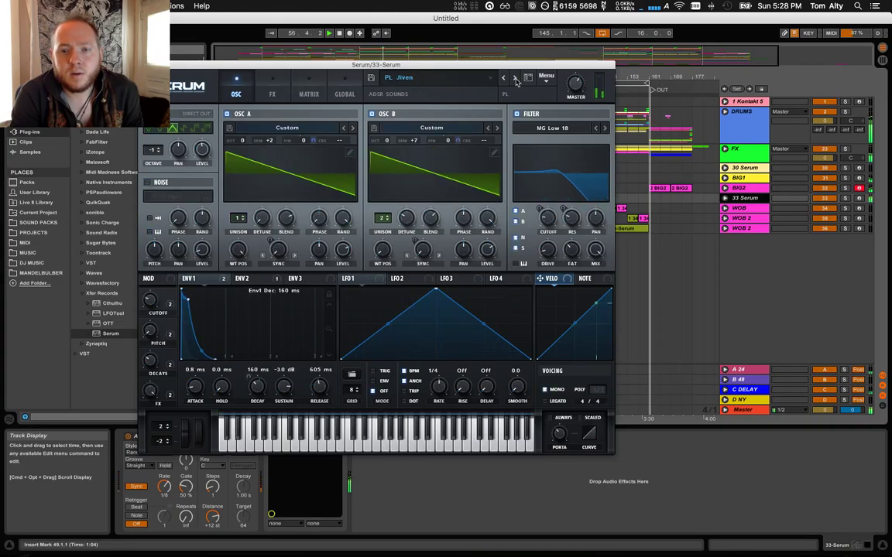
{"action": "left_click", "coordinate": [516, 79]}
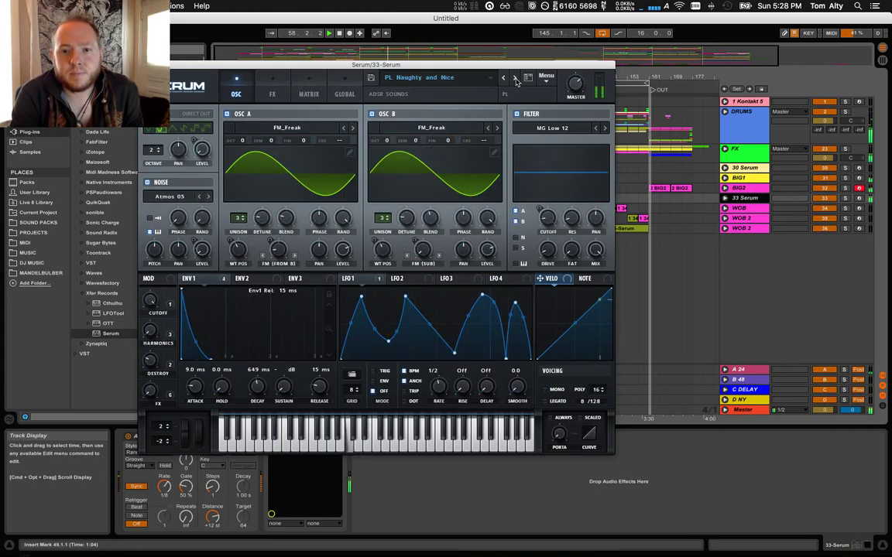
{"action": "left_click", "coordinate": [516, 78]}
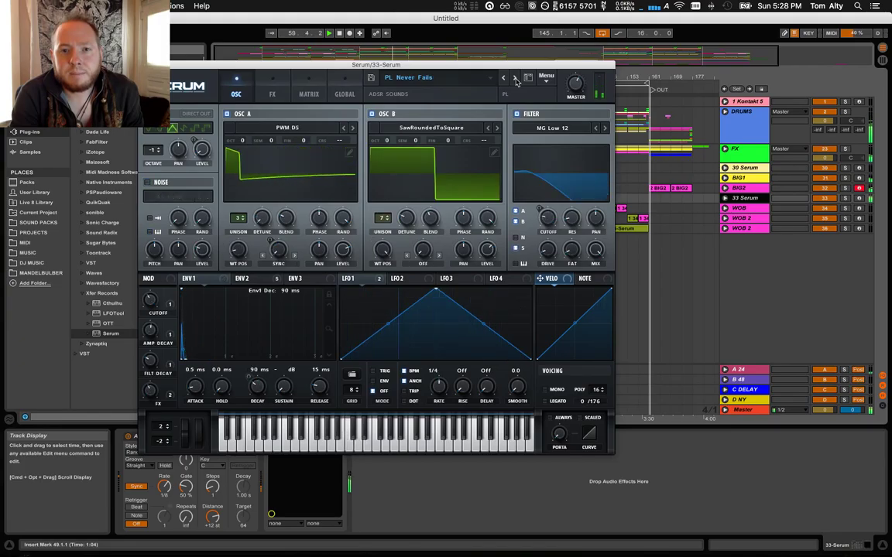
{"action": "left_click", "coordinate": [516, 79]}
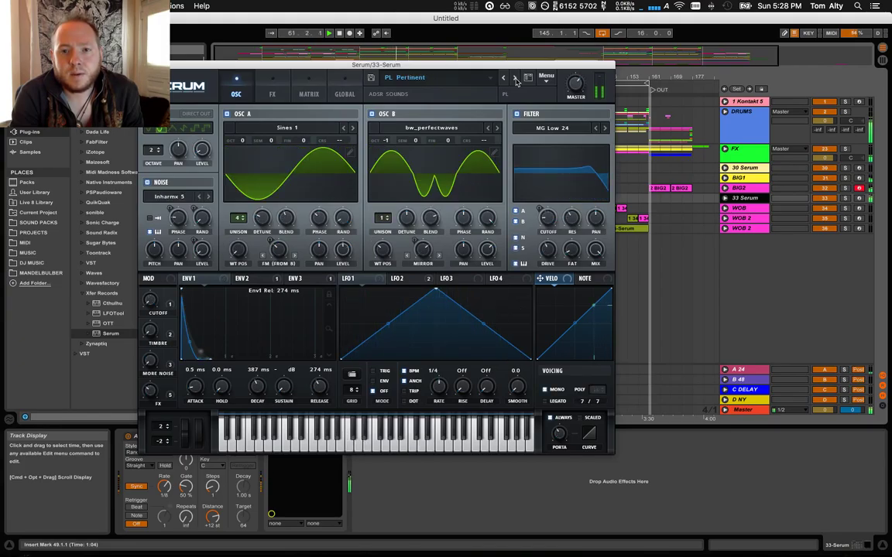
{"action": "left_click", "coordinate": [516, 79]}
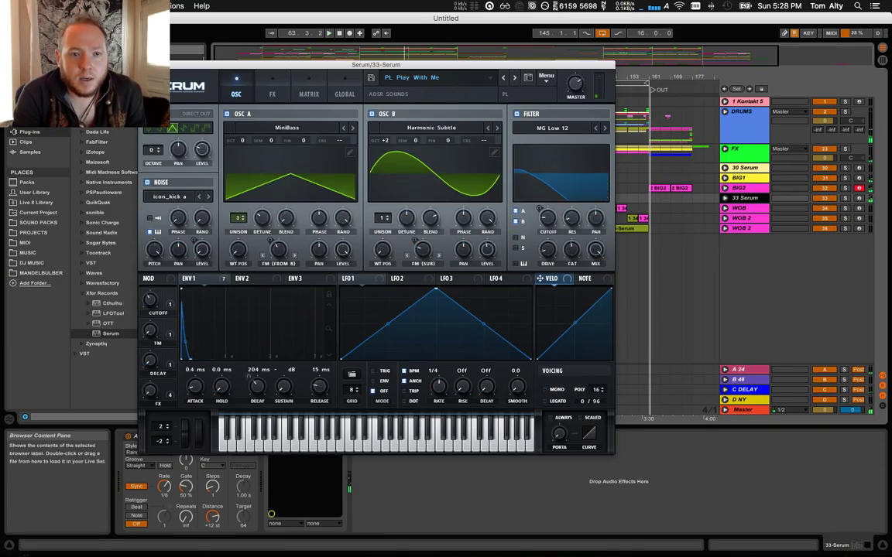
{"action": "left_click", "coordinate": [144, 65]}
{"action": "key", "text": "space"}
Colour the 33 Serum track red and rename it ARP
{"action": "left_click", "coordinate": [430, 209]}
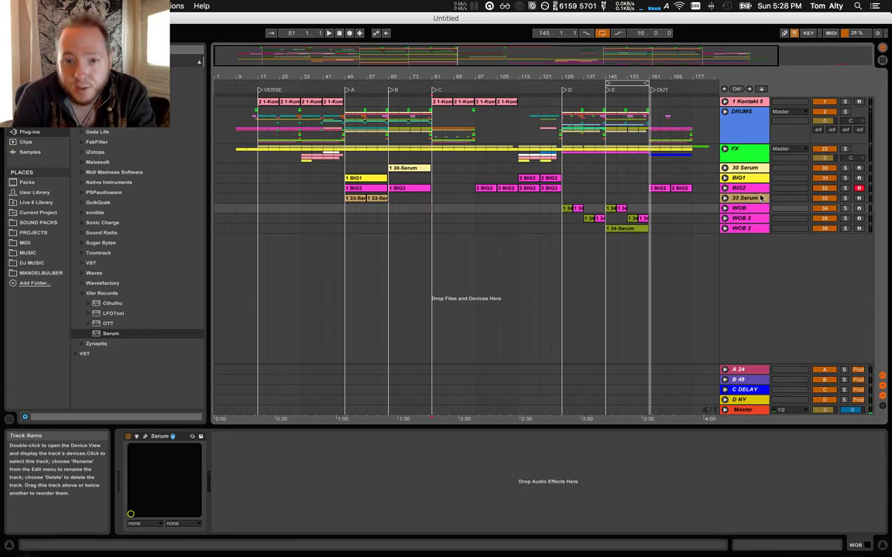
{"action": "left_click", "coordinate": [760, 198]}
{"action": "right_click", "coordinate": [772, 198]}
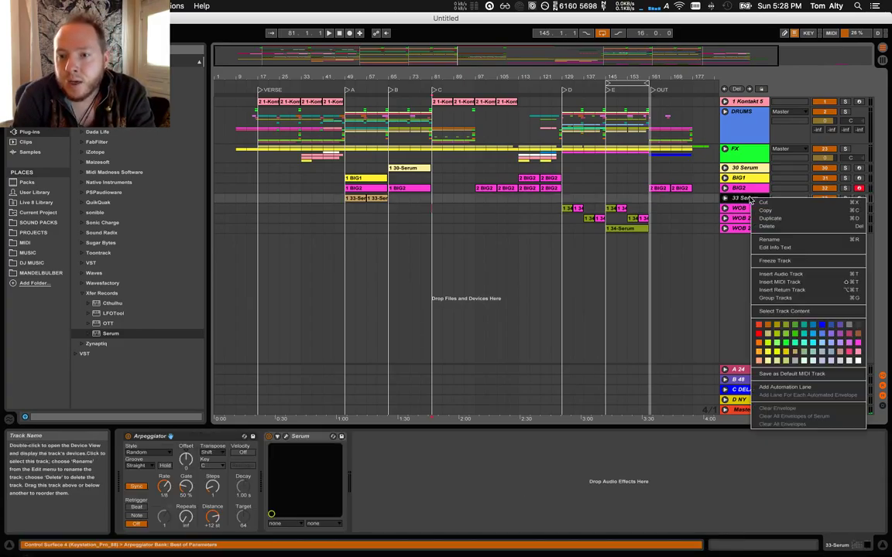
{"action": "left_click", "coordinate": [758, 334]}
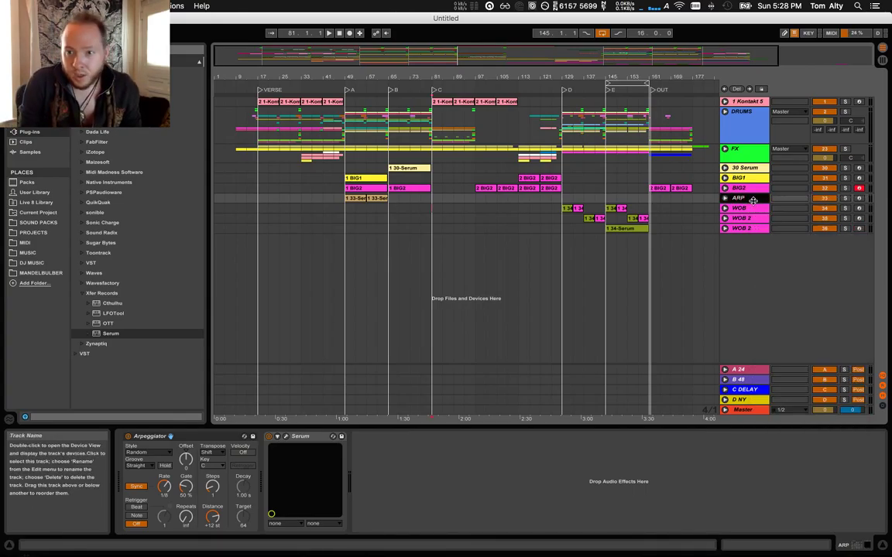
{"action": "left_click", "coordinate": [680, 217]}
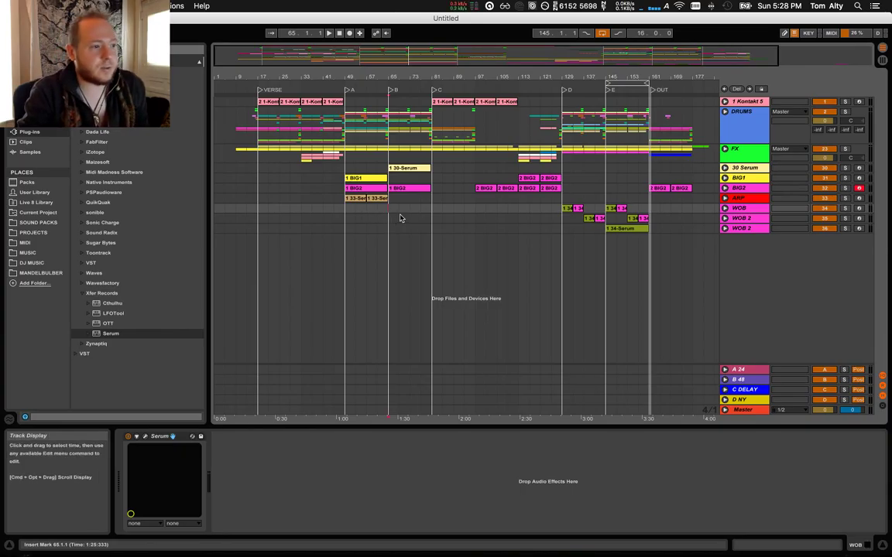
Listen to the arrangement from section B, from section C and from bar 97, raising the system volume
{"action": "key", "text": "space"}
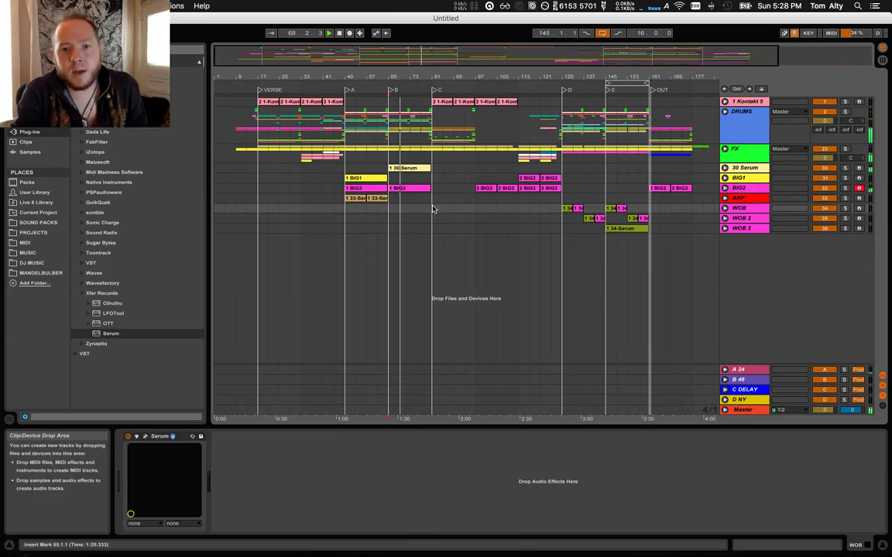
{"action": "left_click", "coordinate": [433, 209]}
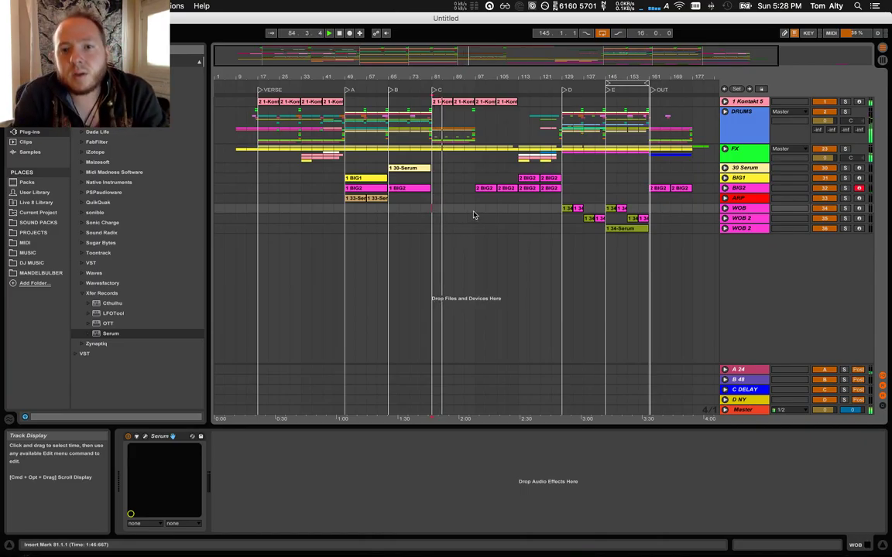
{"action": "left_click", "coordinate": [475, 210]}
{"action": "key", "text": "space"}
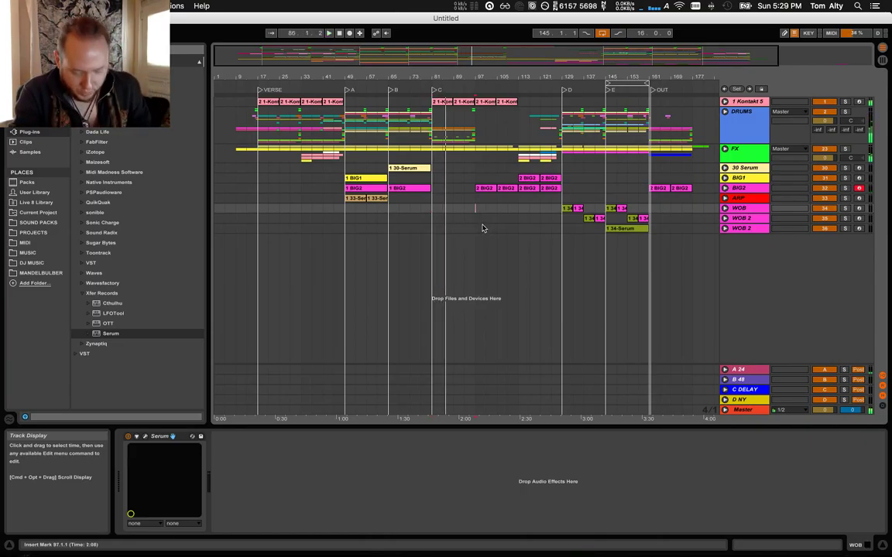
{"action": "key", "text": "XF86AudioRaiseVolume"}
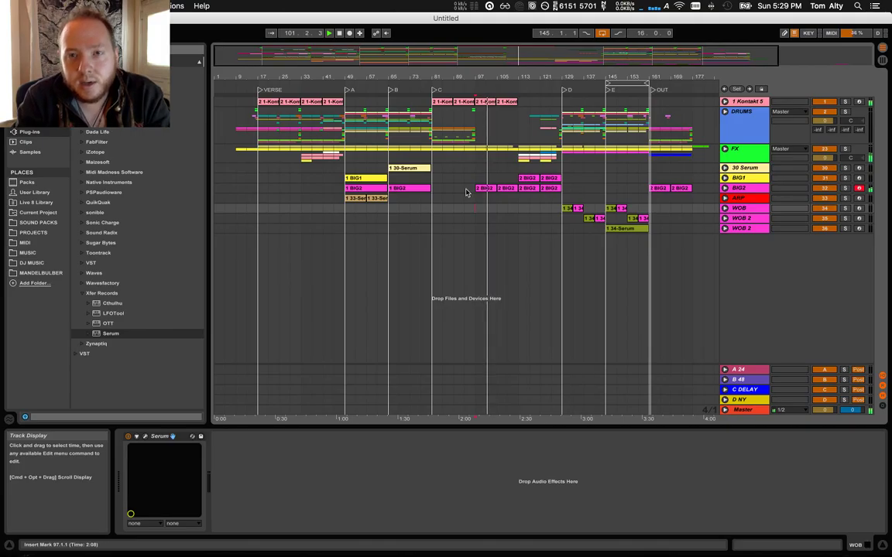
{"action": "key", "text": "XF86AudioRaiseVolume"}
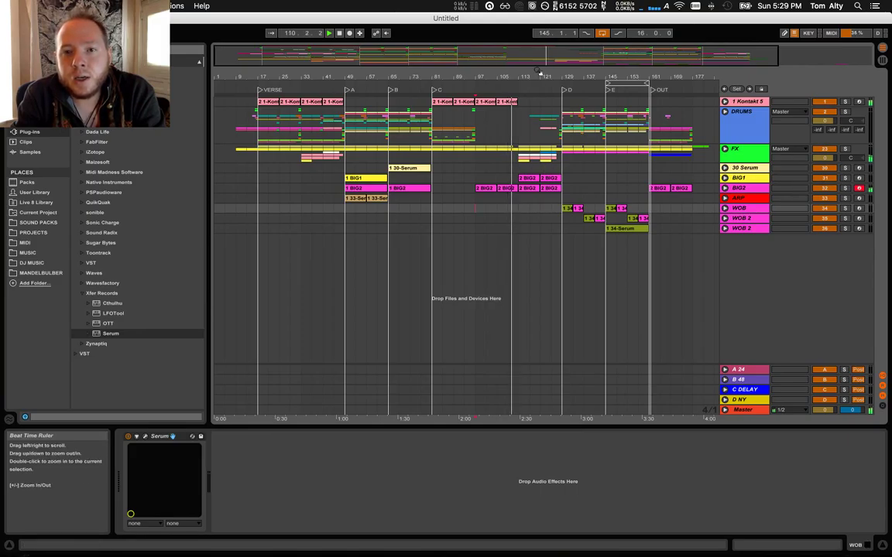
Add a locator named BUILD at bar 113
{"action": "right_click", "coordinate": [518, 92]}
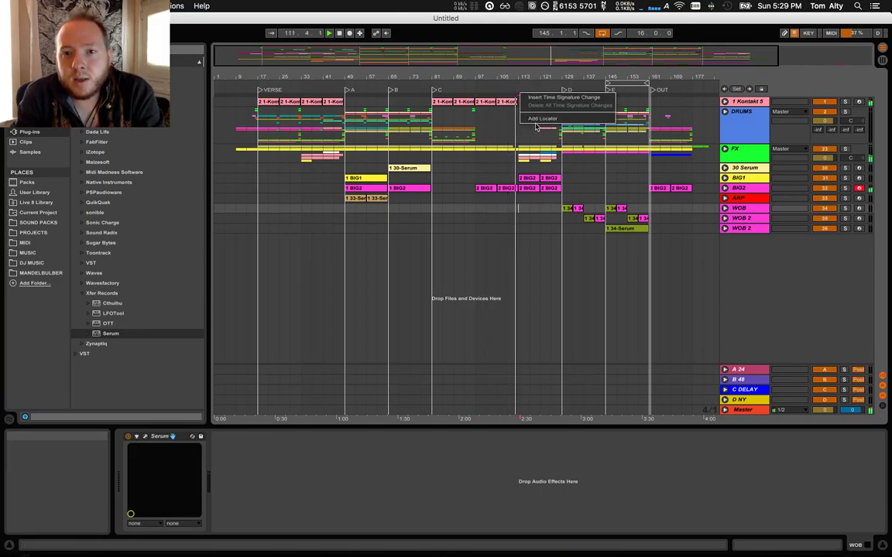
{"action": "left_click", "coordinate": [537, 119]}
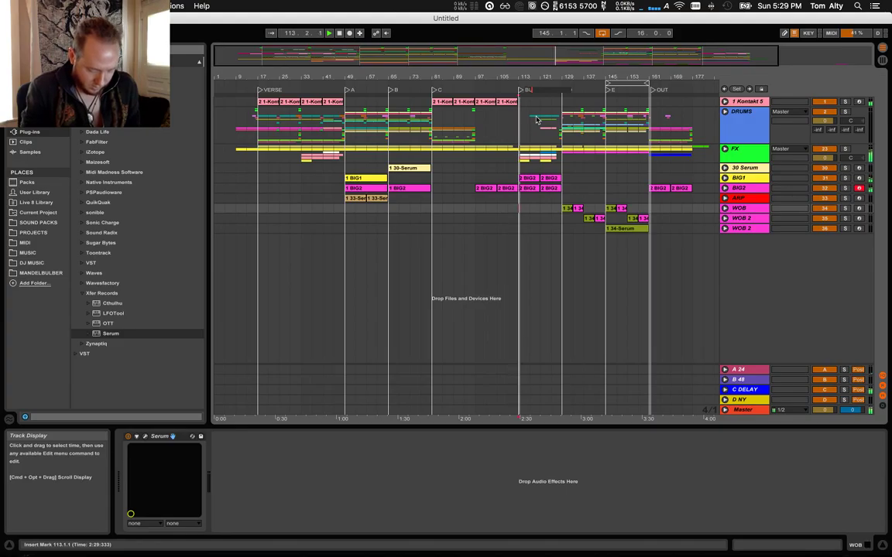
{"action": "type", "text": "LD"}
{"action": "key", "text": "Return"}
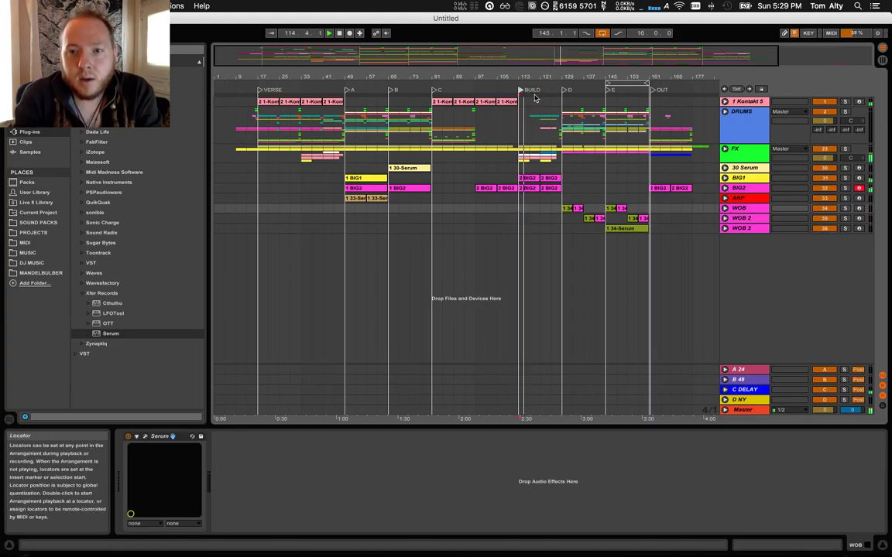
Listen through the BUILD and D sections into section E, adjusting the system volume, and stop playback
{"action": "left_click_drag", "start_coordinate": [504, 75], "coordinate": [503, 76]}
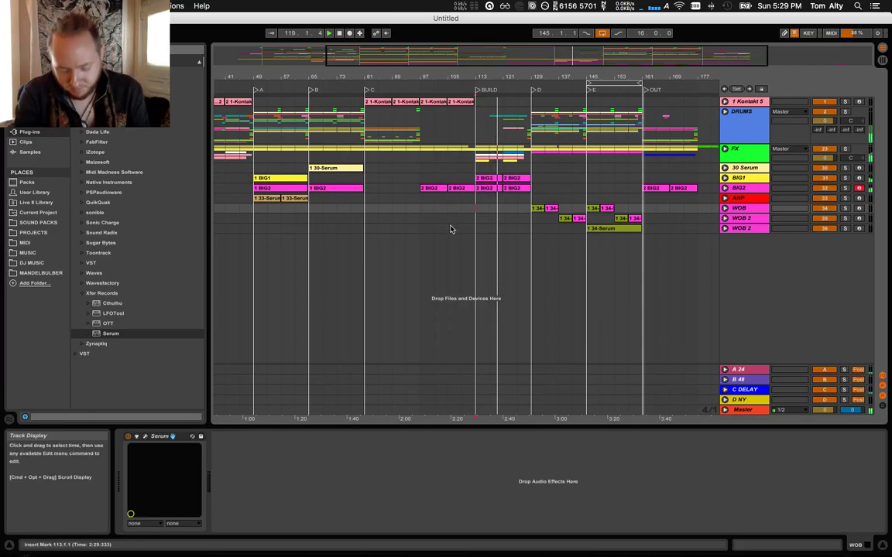
{"action": "key", "text": "XF86AudioRaiseVolume"}
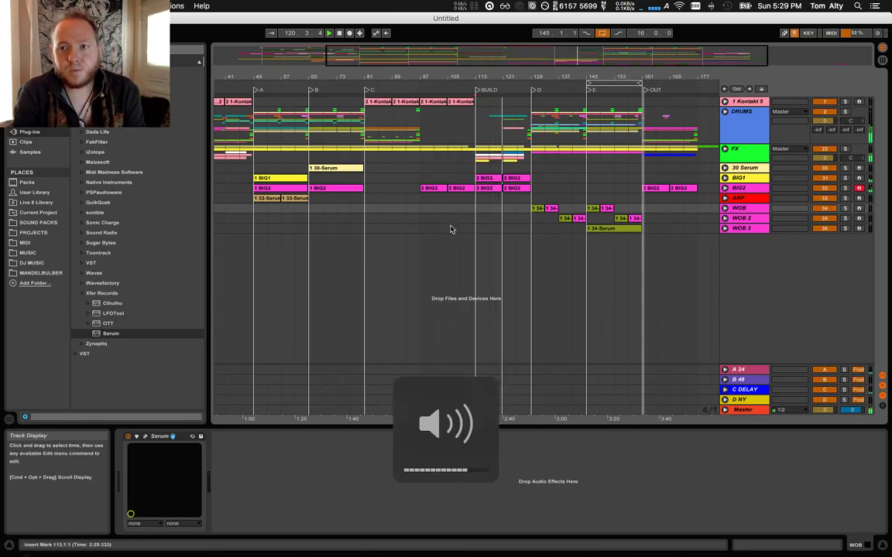
{"action": "key", "text": "XF86AudioLowerVolume"}
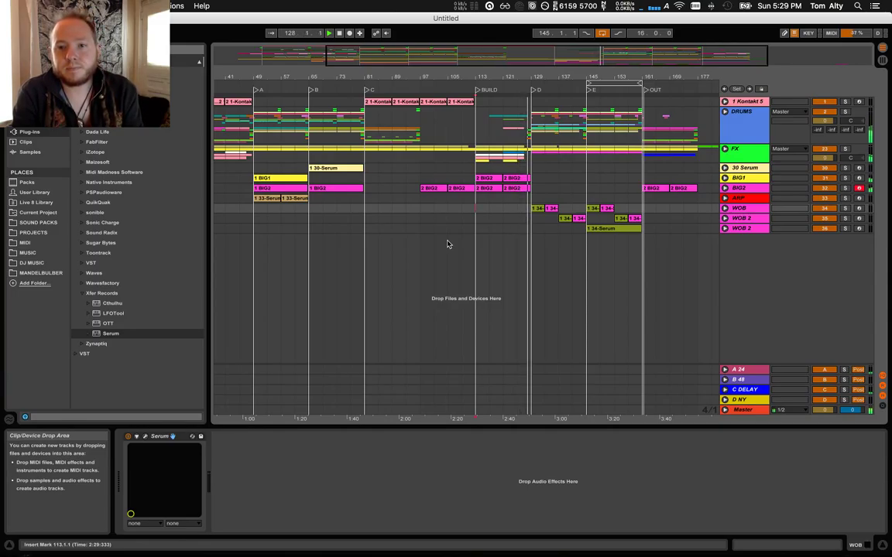
{"action": "key", "text": "XF86AudioRaiseVolume"}
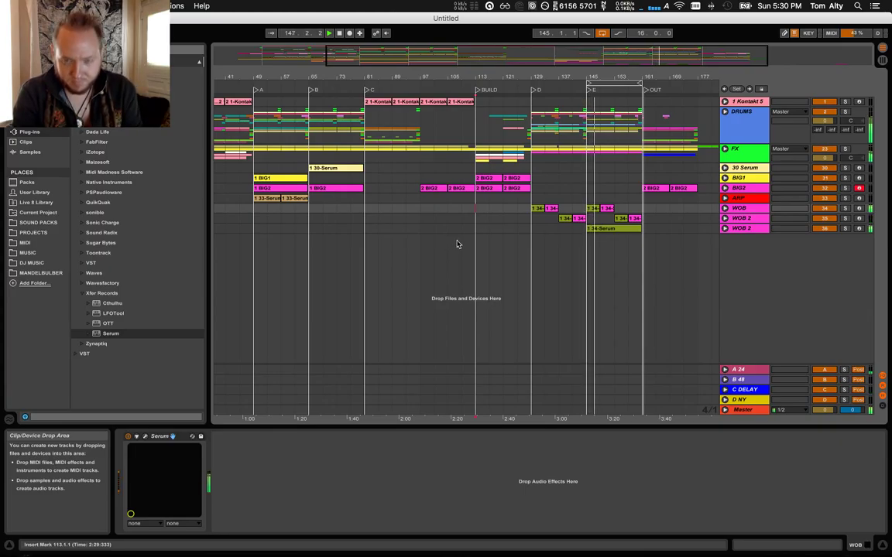
{"action": "key", "text": "XF86AudioLowerVolume"}
{"action": "key", "text": "XF86AudioLowerVolume"}
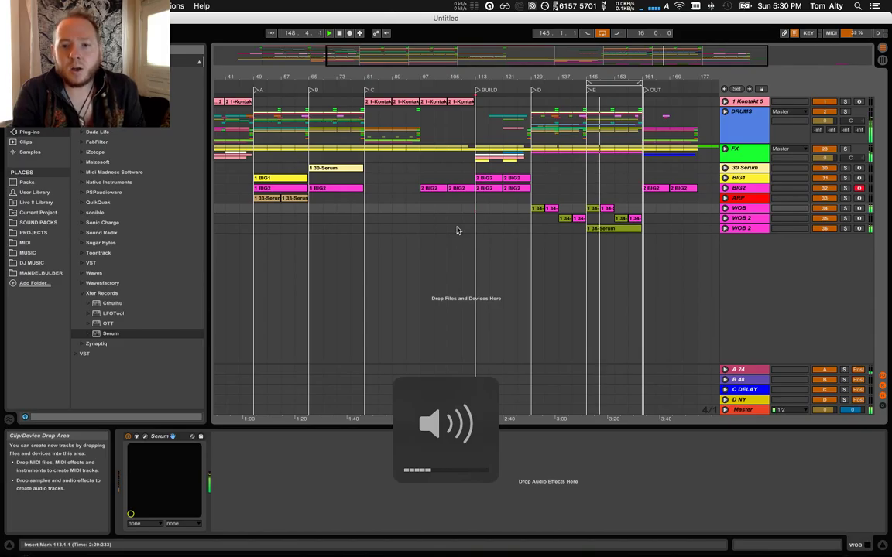
{"action": "key", "text": "space"}
Review the song structure by selecting sections A and B, everything before C, BUILD through OUT, and VERSE through B
{"action": "left_click", "coordinate": [459, 229]}
{"action": "mouse_move", "coordinate": [431, 77]}
{"action": "left_mouse_down"}
{"action": "mouse_move", "coordinate": [444, 63]}
{"action": "mouse_move", "coordinate": [430, 73]}
{"action": "mouse_move", "coordinate": [444, 77]}
{"action": "left_mouse_up"}
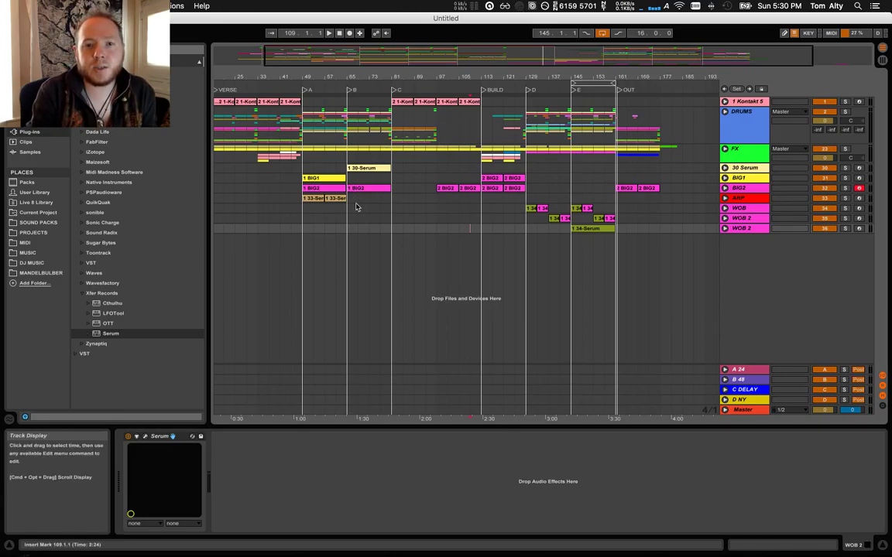
{"action": "left_click_drag", "start_coordinate": [349, 208], "coordinate": [303, 70]}
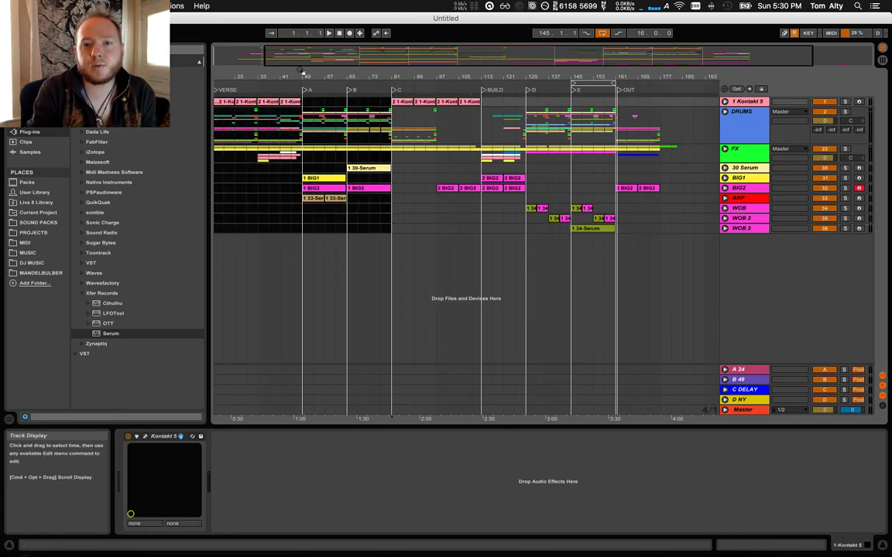
{"action": "left_click", "coordinate": [397, 230]}
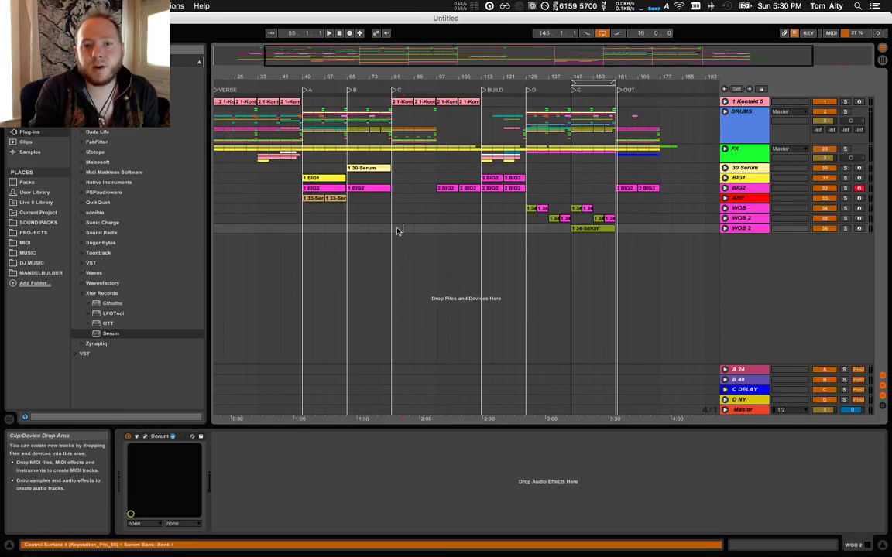
{"action": "left_click_drag", "start_coordinate": [397, 230], "coordinate": [172, 99]}
{"action": "left_click_drag", "start_coordinate": [296, 76], "coordinate": [322, 74]}
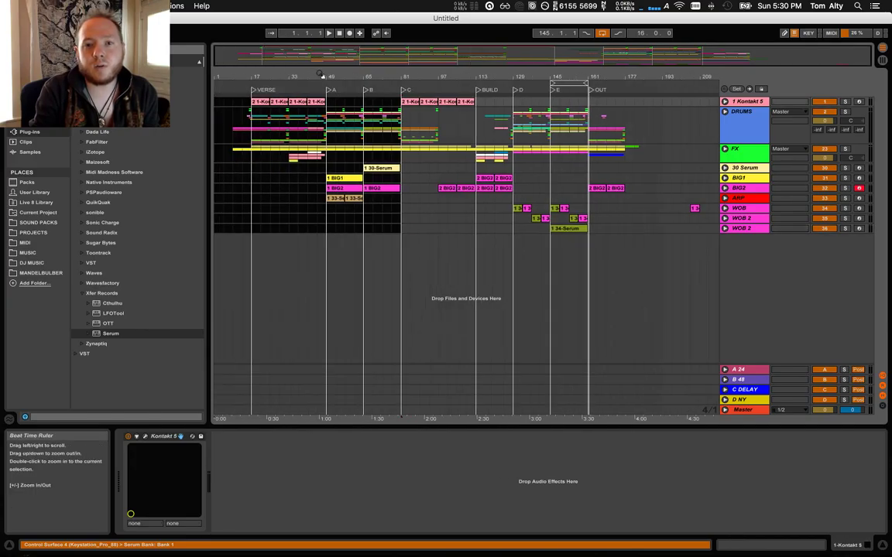
{"action": "left_click_drag", "start_coordinate": [623, 230], "coordinate": [469, 97]}
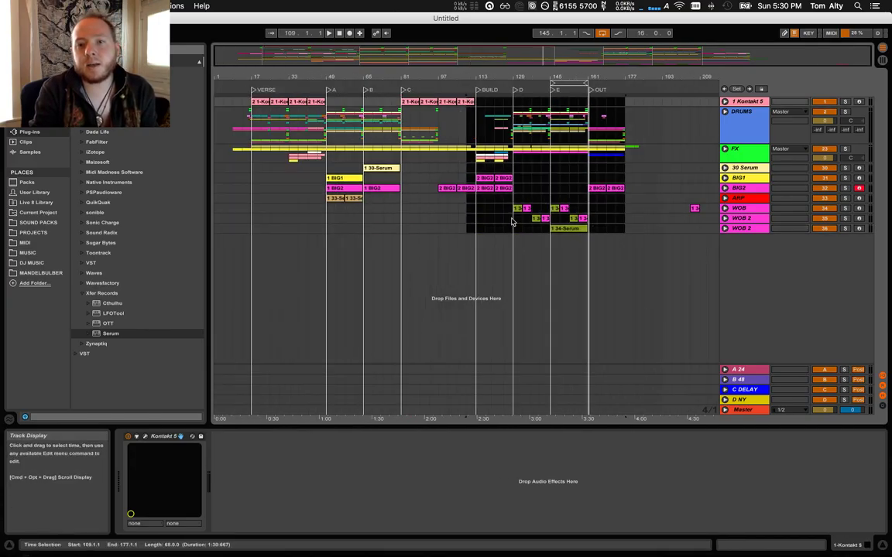
{"action": "left_click", "coordinate": [597, 229]}
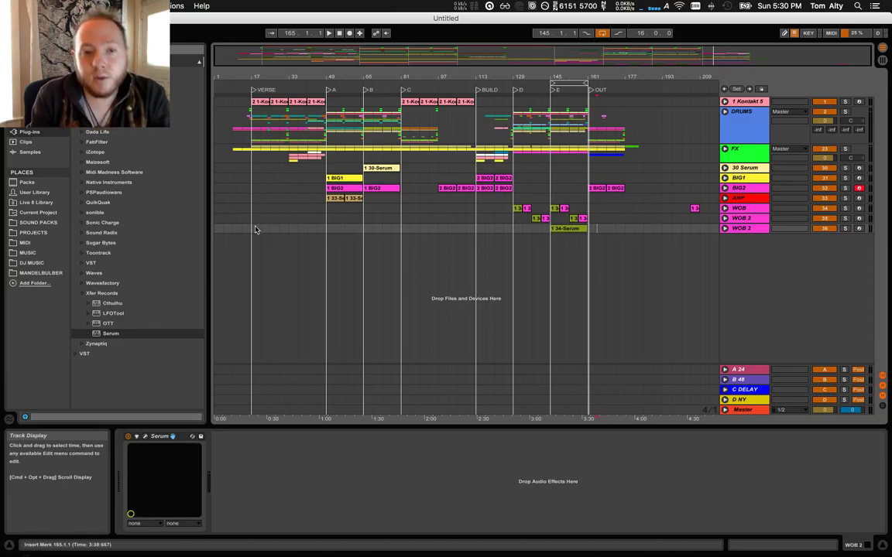
{"action": "left_click_drag", "start_coordinate": [254, 228], "coordinate": [626, 230]}
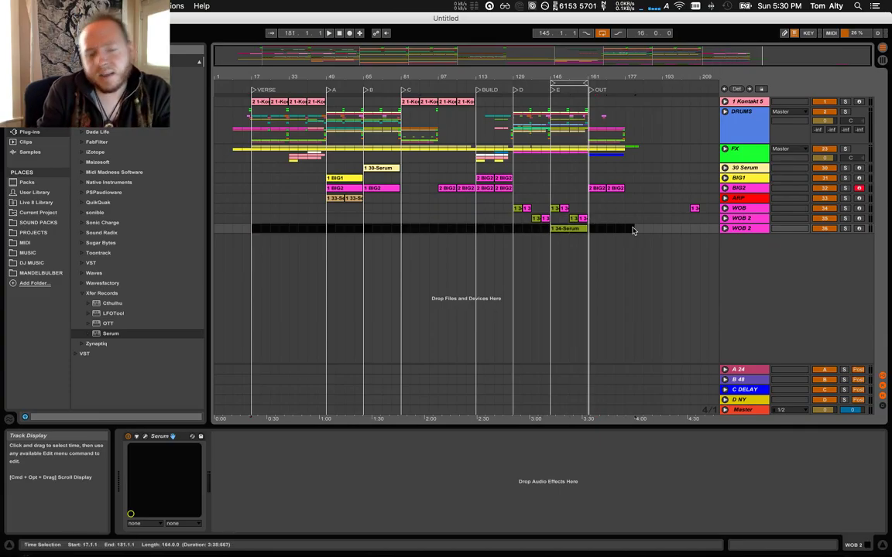
{"action": "left_click", "coordinate": [473, 233]}
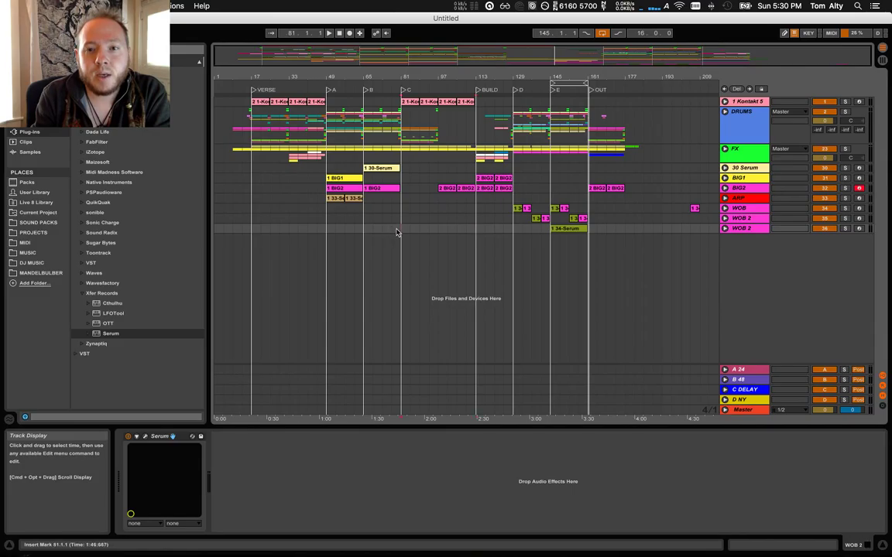
{"action": "left_click_drag", "start_coordinate": [397, 233], "coordinate": [252, 91]}
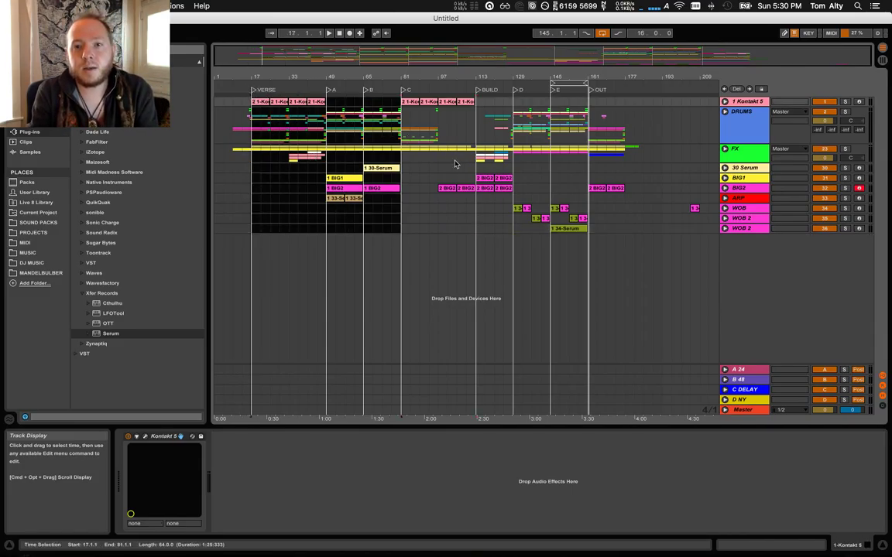
Clear all tracks between VERSE and C, and paste a copy of bars 81 to 161 at the VERSE locator
{"action": "key", "text": "Delete"}
{"action": "left_click_drag", "start_coordinate": [590, 233], "coordinate": [401, 106]}
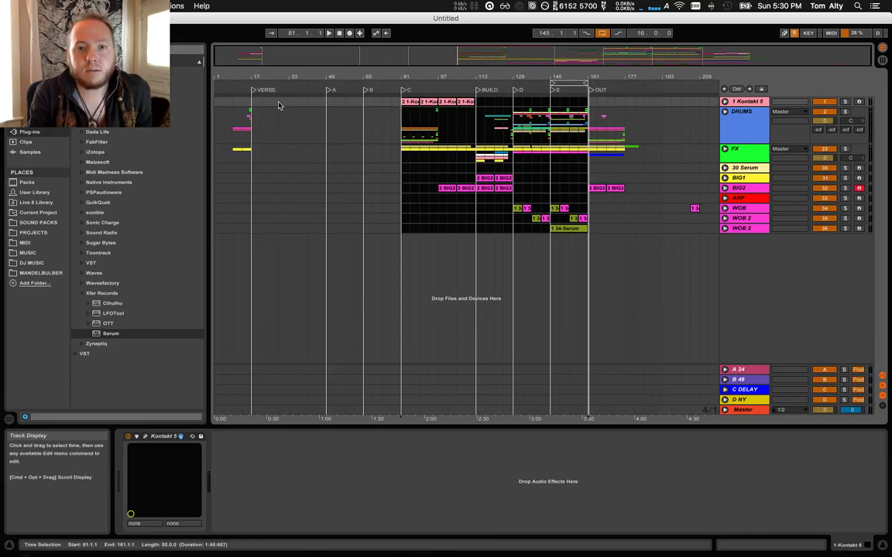
{"action": "left_click", "coordinate": [251, 103]}
{"action": "key", "text": "super+v"}
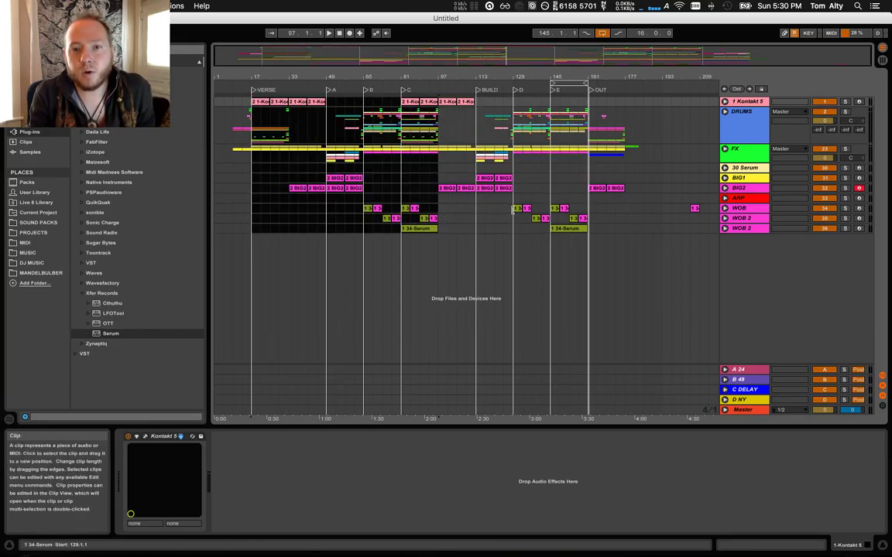
Delete the two Kontakt clips in section C, between bars 81 and 97
{"action": "left_click", "coordinate": [411, 102]}
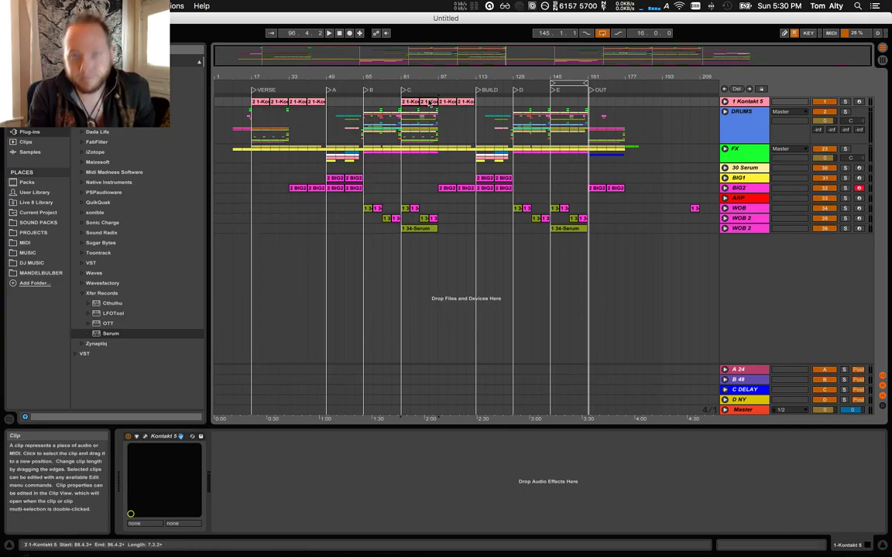
{"action": "key", "text": "Delete"}
{"action": "left_click", "coordinate": [420, 184]}
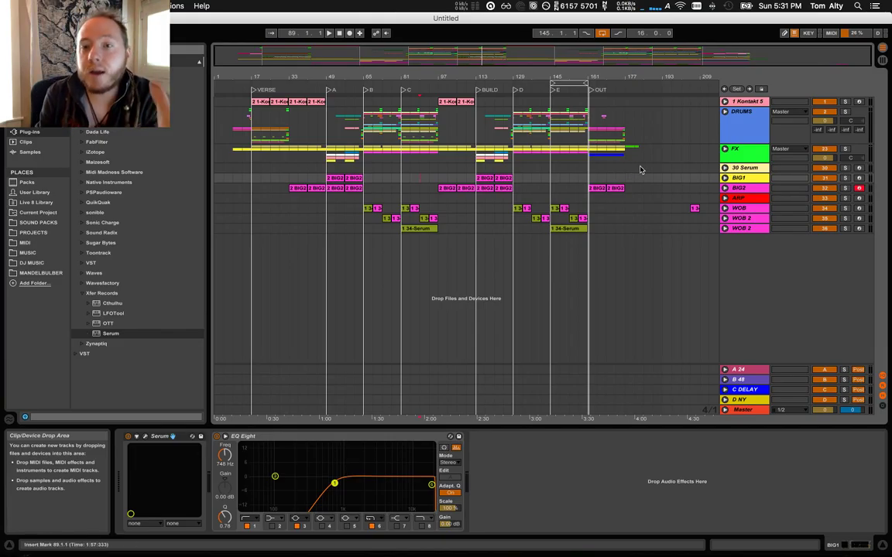
Examine the LOA SNARE and KICK tracks inside the DRUMS group, and review the arrangement from bar 61 to bar 185
{"action": "left_click", "coordinate": [744, 125]}
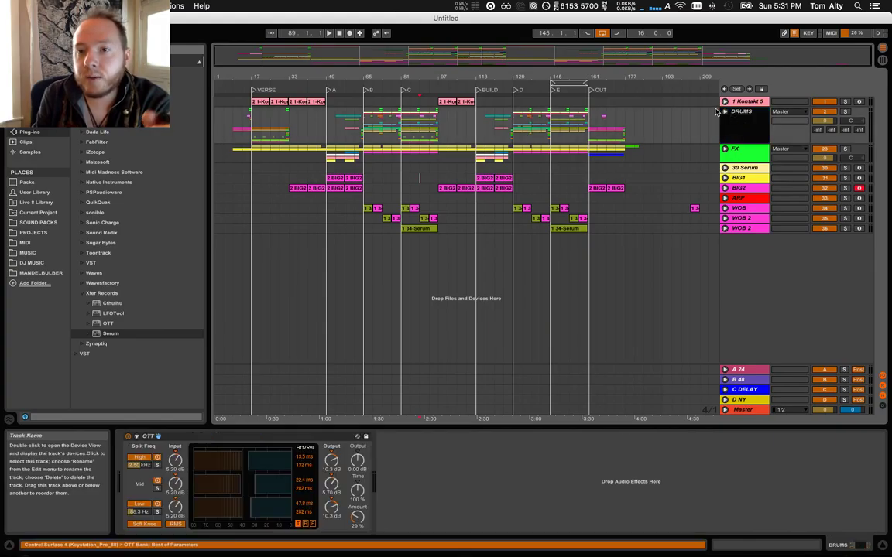
{"action": "left_click", "coordinate": [725, 111]}
{"action": "scroll", "coordinate": [717, 200], "scroll_direction": "down", "scroll_amount": 3}
{"action": "scroll", "coordinate": [763, 186], "scroll_direction": "up", "scroll_amount": 3}
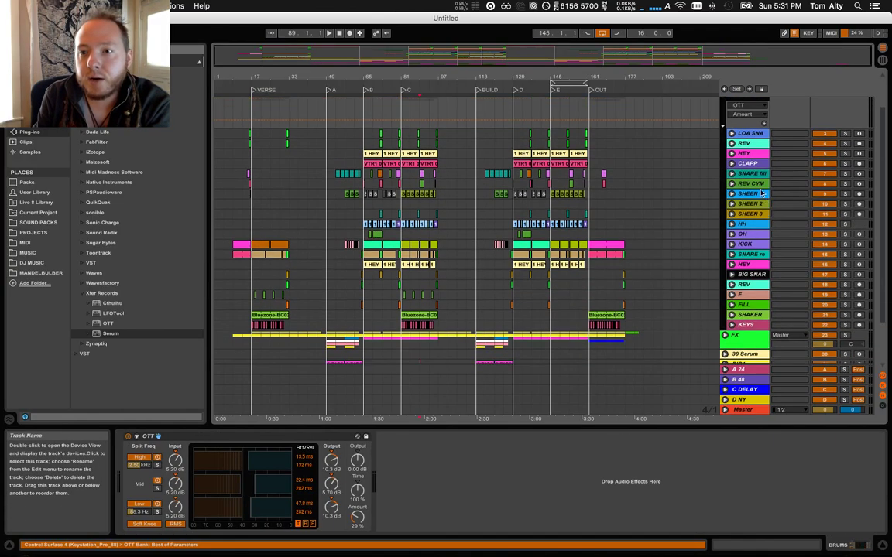
{"action": "left_click", "coordinate": [746, 133]}
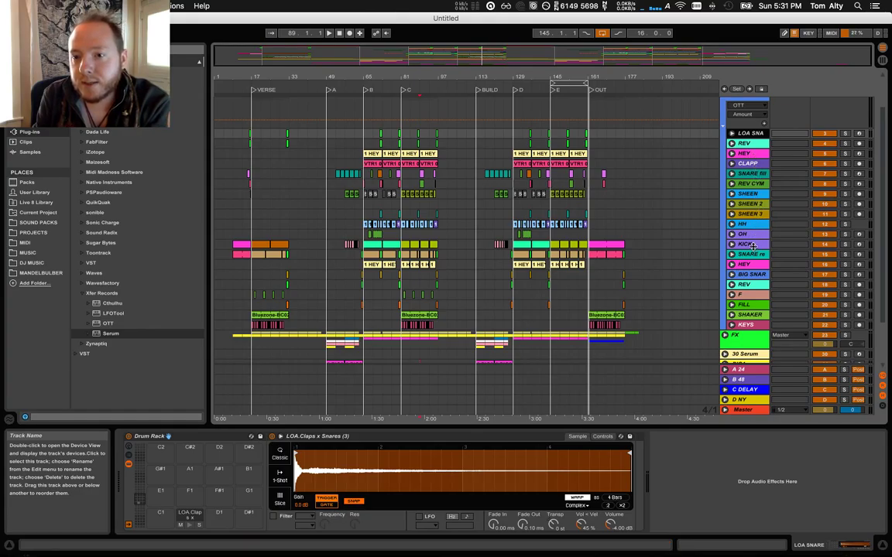
{"action": "scroll", "coordinate": [700, 240], "scroll_direction": "down", "scroll_amount": 3}
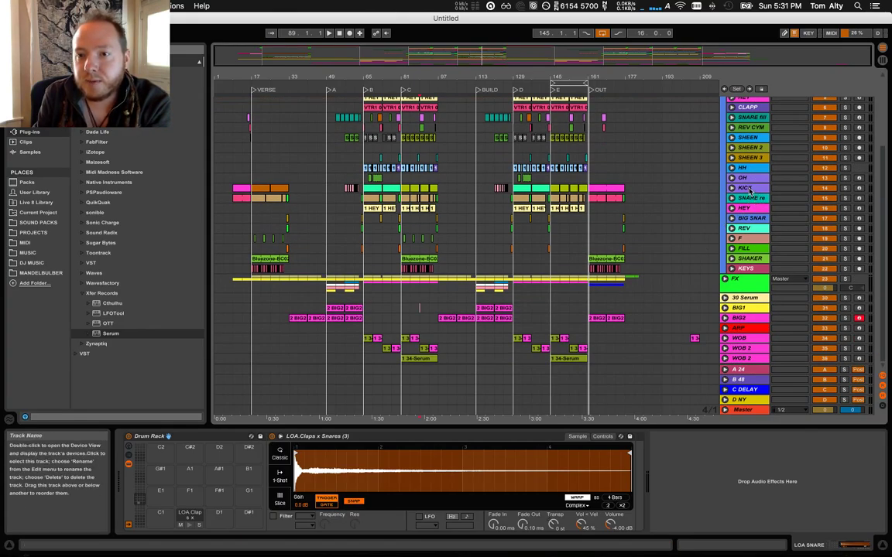
{"action": "left_click", "coordinate": [751, 187]}
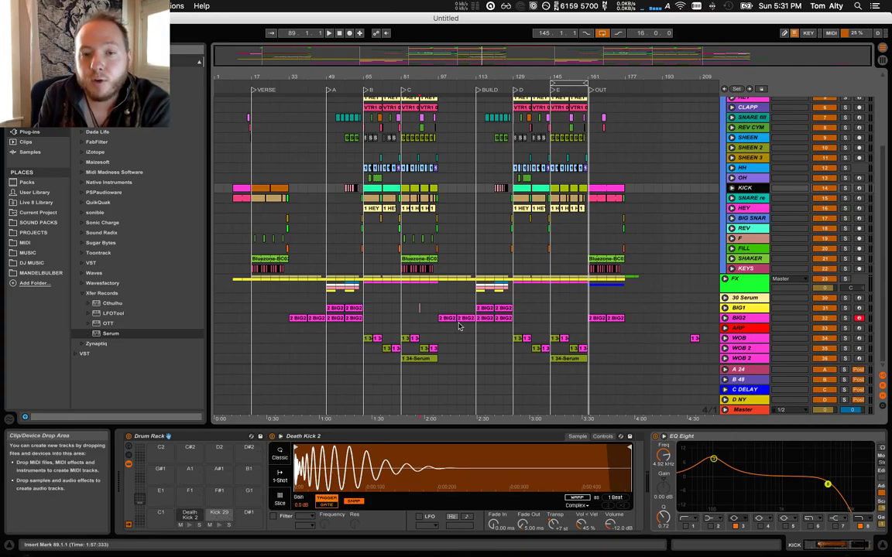
{"action": "scroll", "coordinate": [482, 294], "scroll_direction": "up", "scroll_amount": 5}
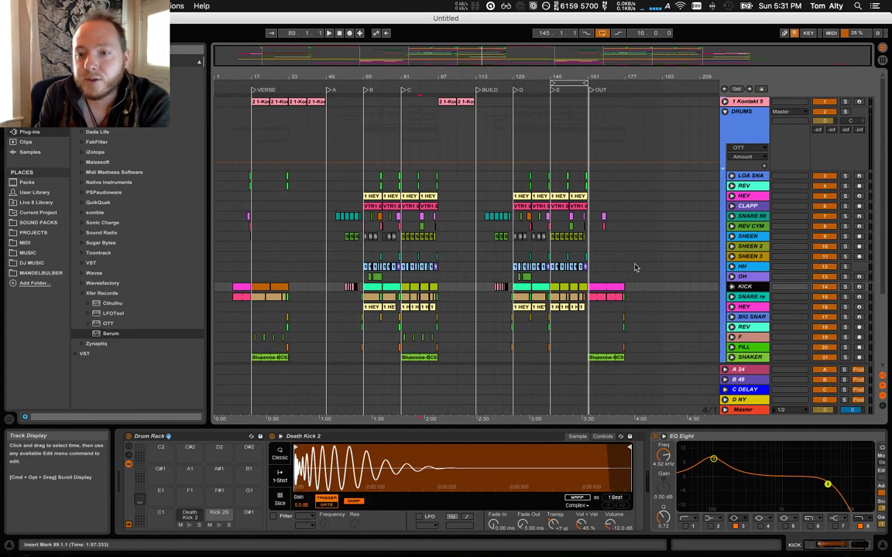
{"action": "left_click", "coordinate": [724, 113]}
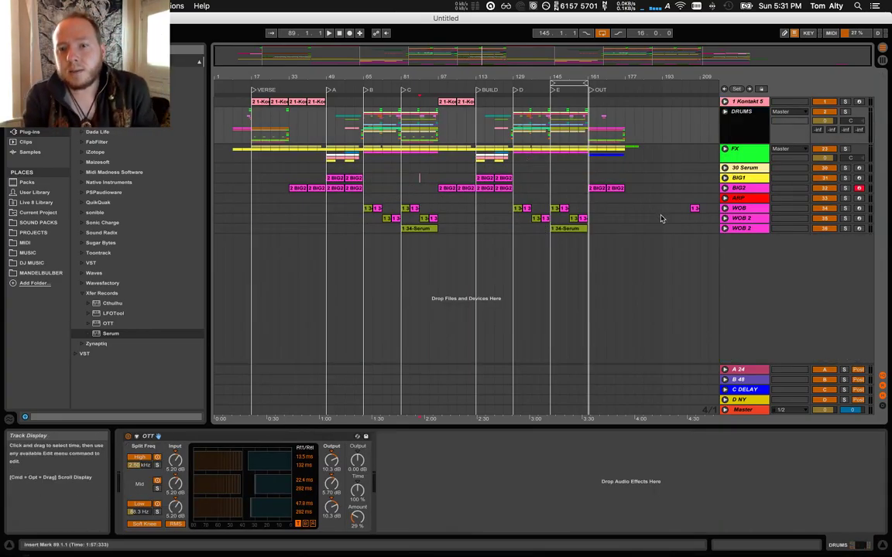
{"action": "left_click_drag", "start_coordinate": [642, 228], "coordinate": [320, 105]}
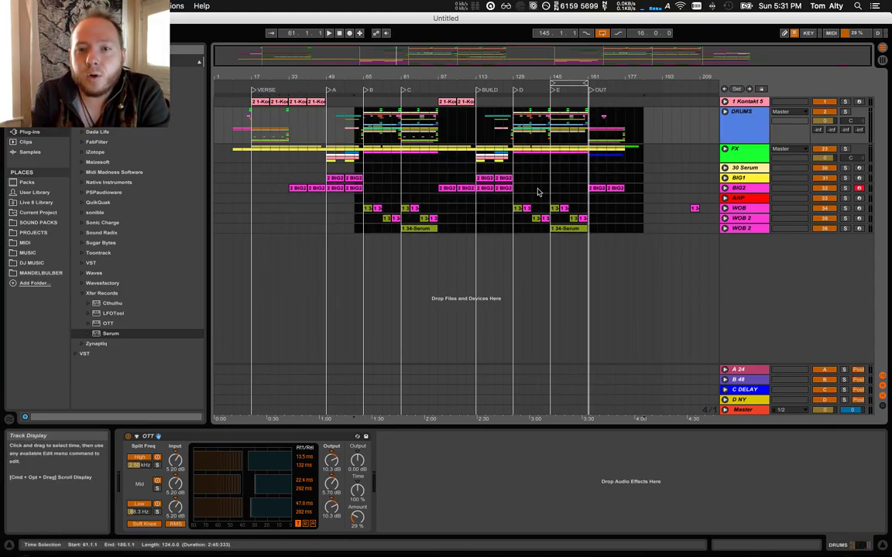
{"action": "left_click", "coordinate": [624, 231]}
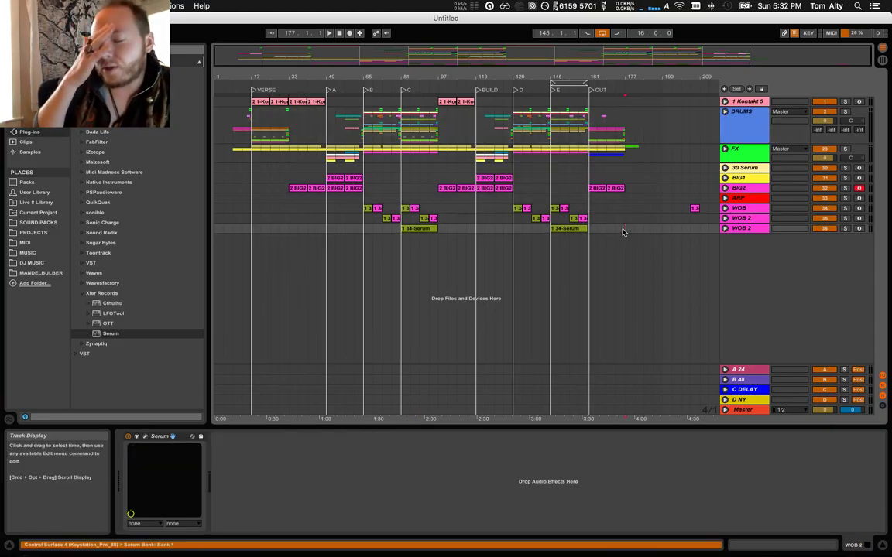